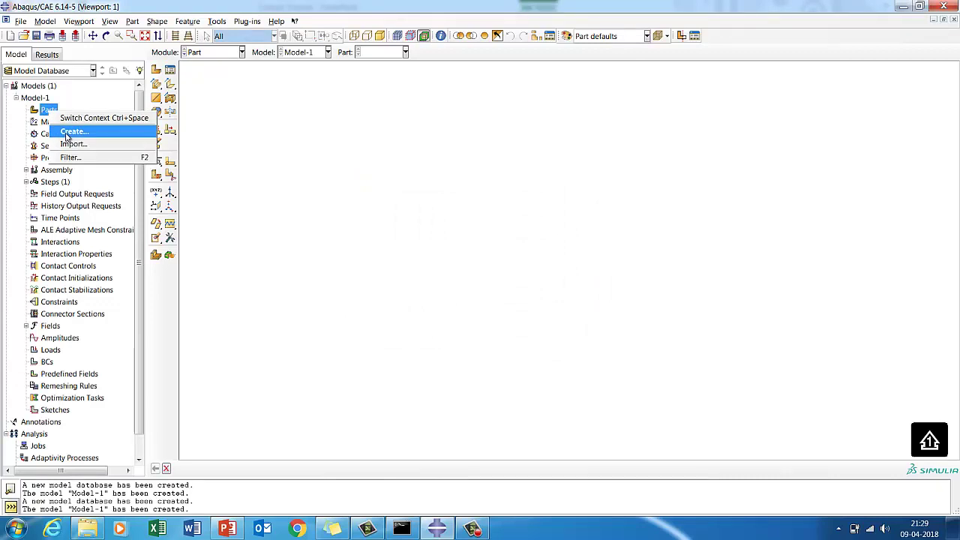
Create a 3D deformable planar shell part named Plate, changing its approximate size, and enter its sketch.
{"action": "left_click", "coordinate": [64, 132]}
{"action": "type", "text": "Plate"}
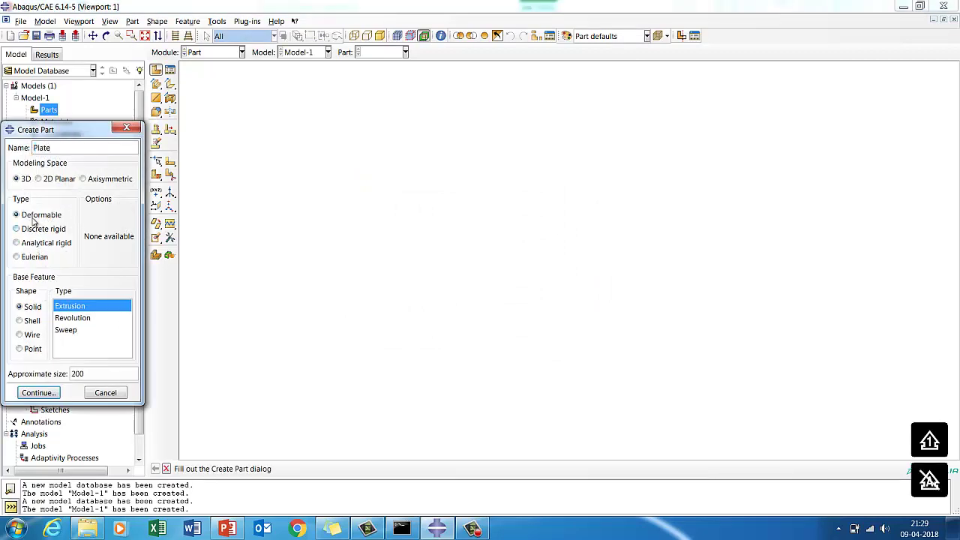
{"action": "left_click", "coordinate": [21, 320]}
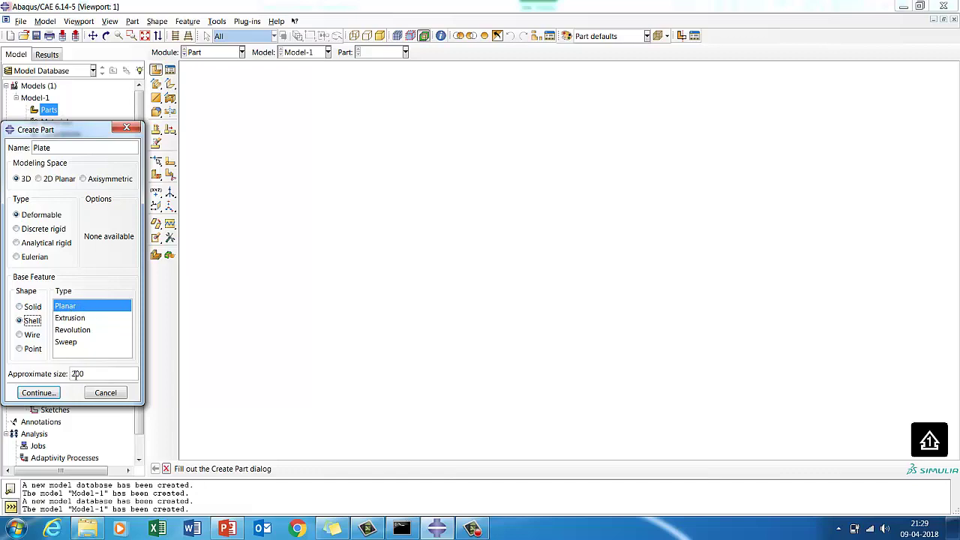
{"action": "left_click_drag", "start_coordinate": [85, 373], "coordinate": [70, 375]}
{"action": "type", "text": "3"}
{"action": "left_click", "coordinate": [50, 393]}
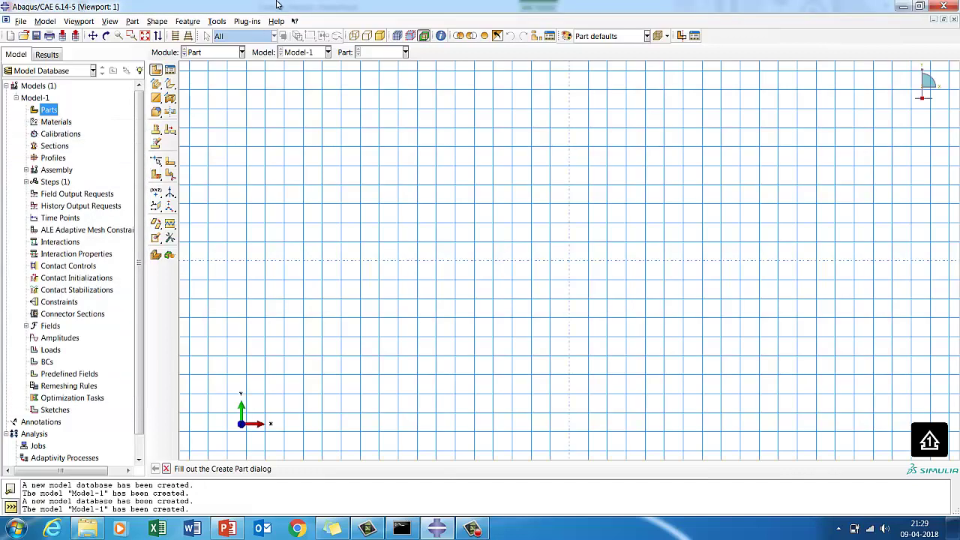
Add isolated sketch points at (-75,-20), (-75,20) and (75,-20).
{"action": "left_click", "coordinate": [156, 69]}
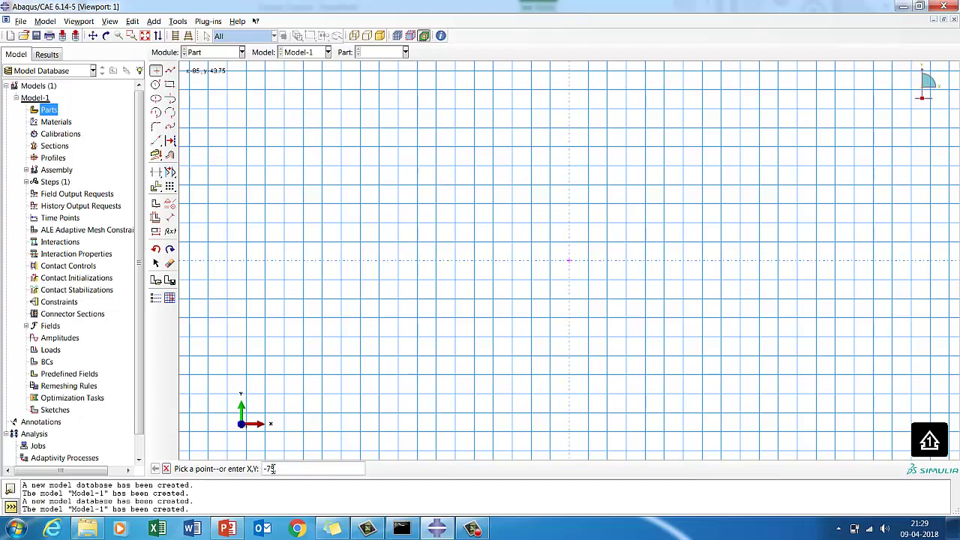
{"action": "type", "text": ",-20"}
{"action": "key", "text": "Return"}
{"action": "left_click", "coordinate": [145, 36]}
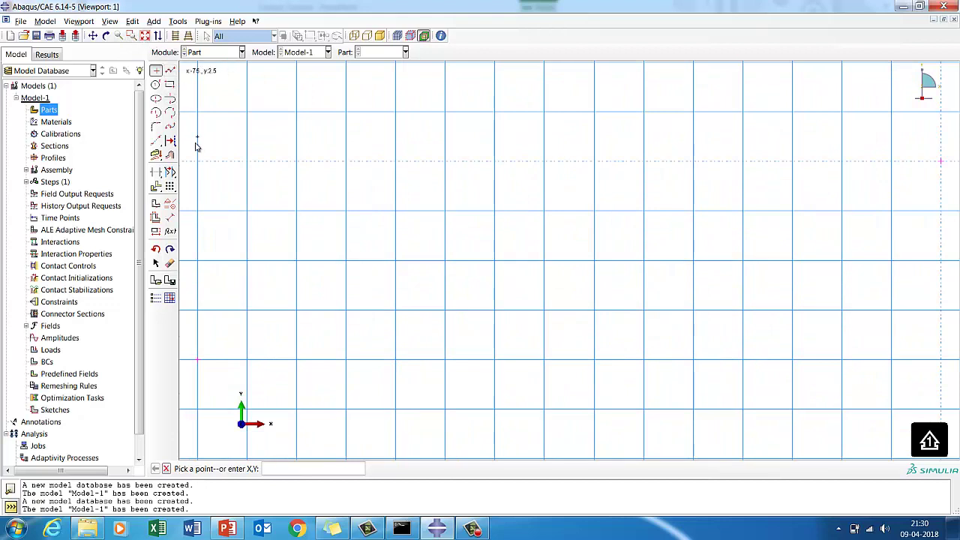
{"action": "left_click", "coordinate": [277, 471]}
{"action": "key", "text": "Return"}
{"action": "left_click", "coordinate": [146, 36]}
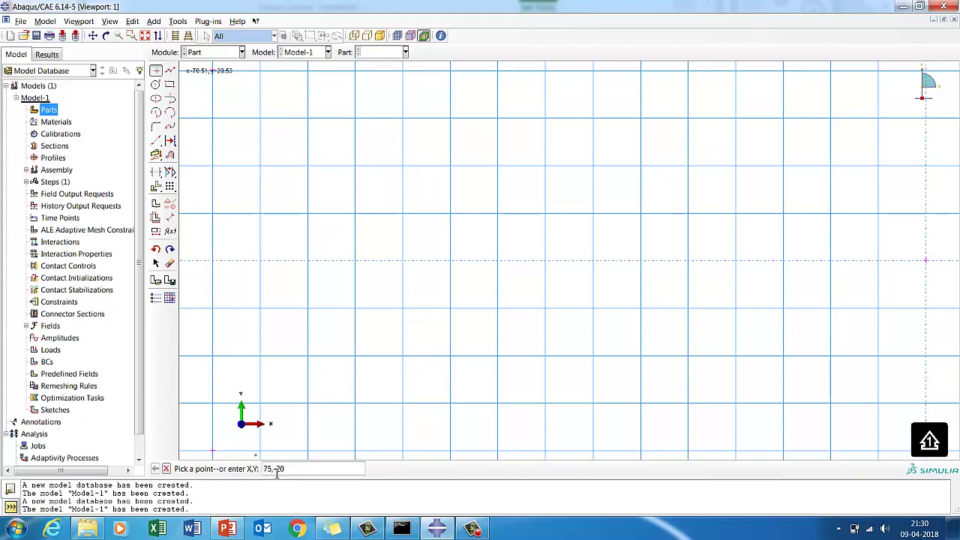
{"action": "key", "text": "Return"}
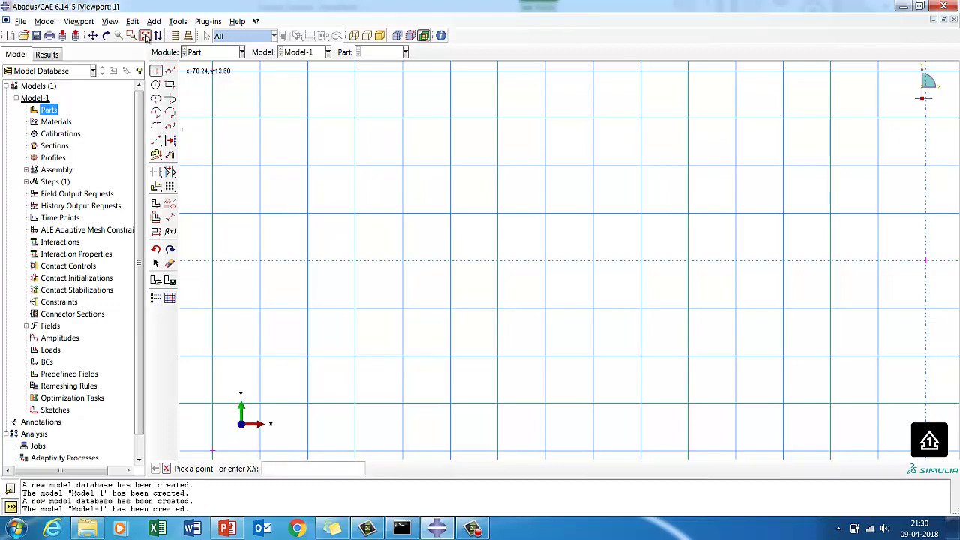
{"action": "left_click", "coordinate": [147, 37]}
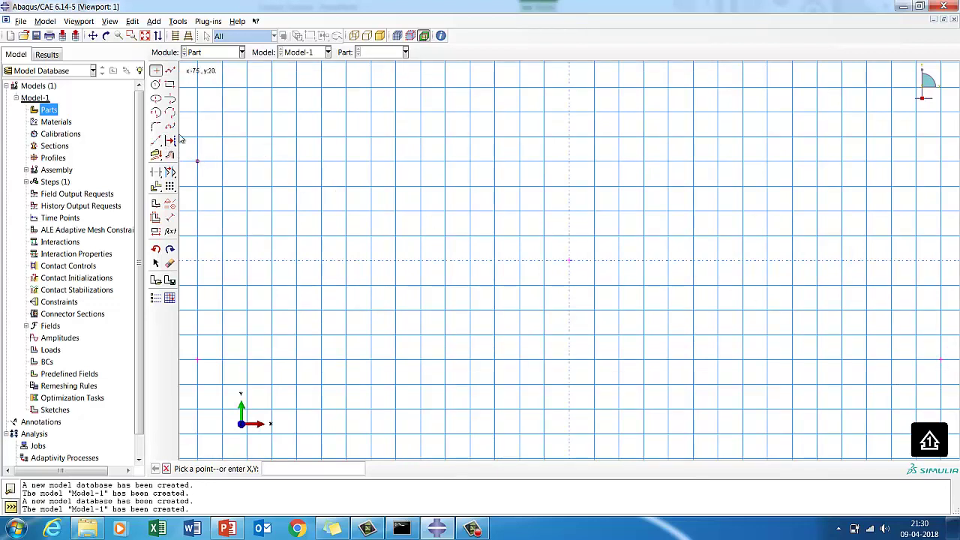
Draw a rectangle between opposite corner points (-75,20) and (75,-20).
{"action": "left_click", "coordinate": [171, 85]}
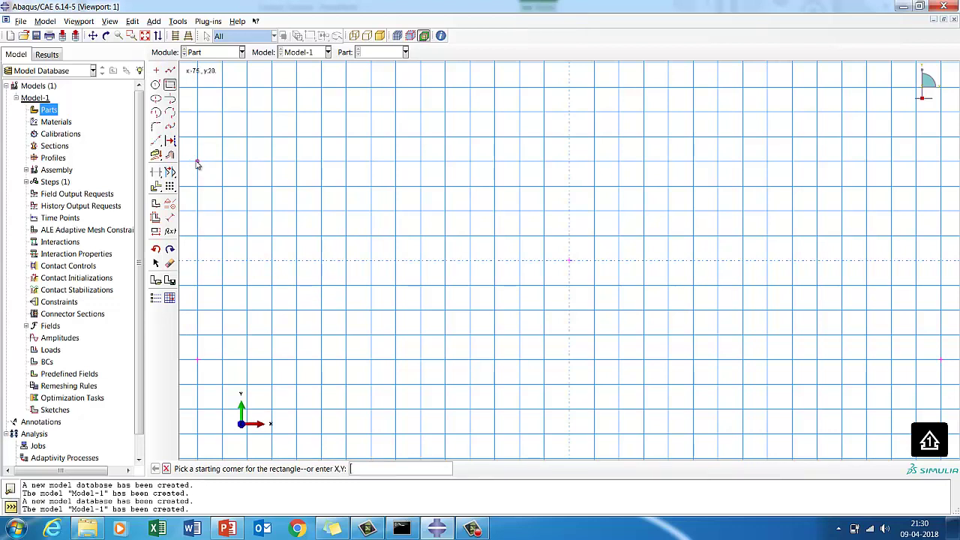
{"action": "left_click", "coordinate": [197, 162]}
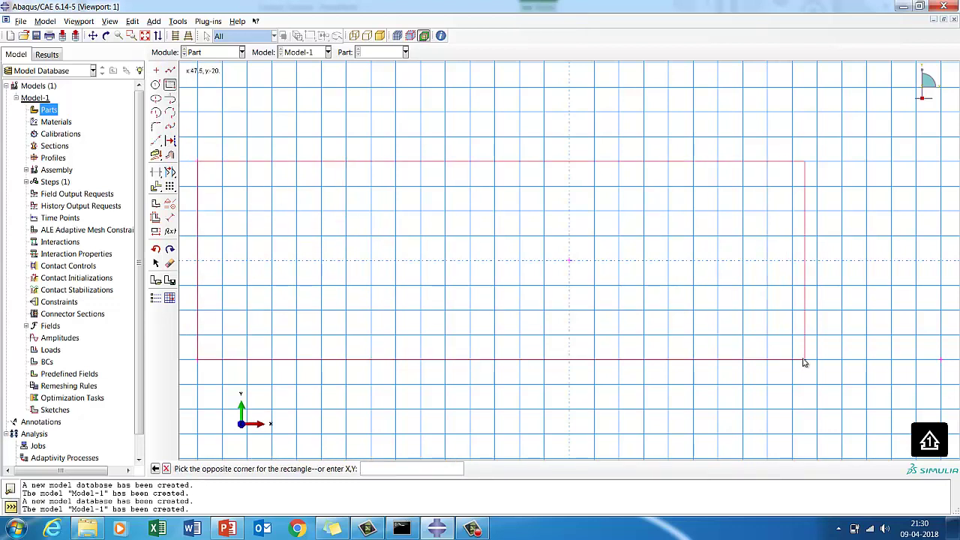
{"action": "left_click", "coordinate": [940, 359]}
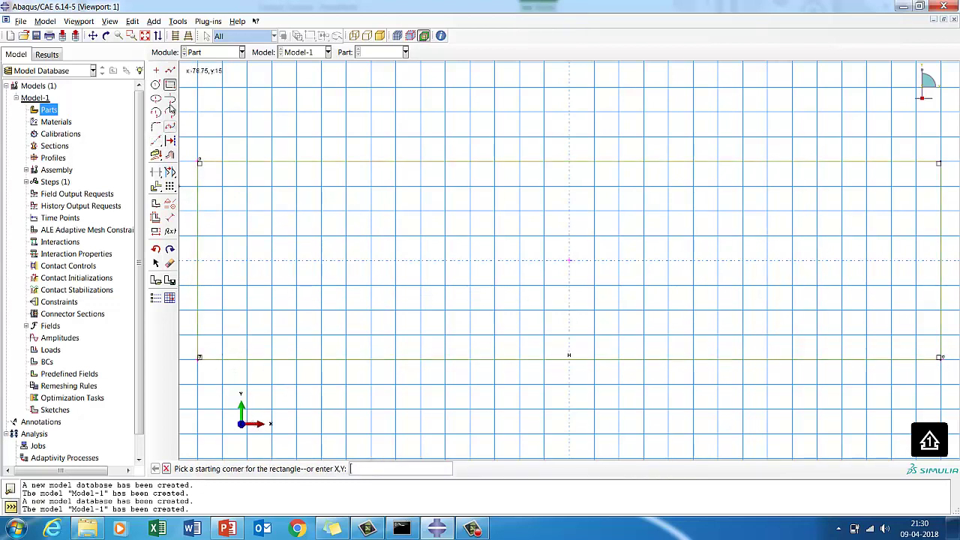
Dimension the rectangle's upper horizontal edge and left vertical edge, and finish the sketch to create the plate.
{"action": "left_click", "coordinate": [169, 216]}
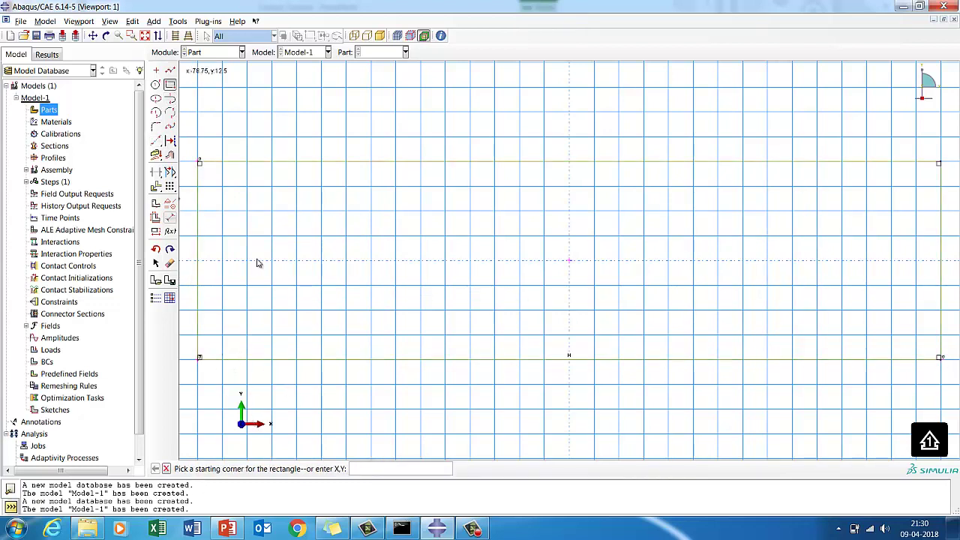
{"action": "left_click", "coordinate": [570, 164]}
{"action": "left_click", "coordinate": [562, 122]}
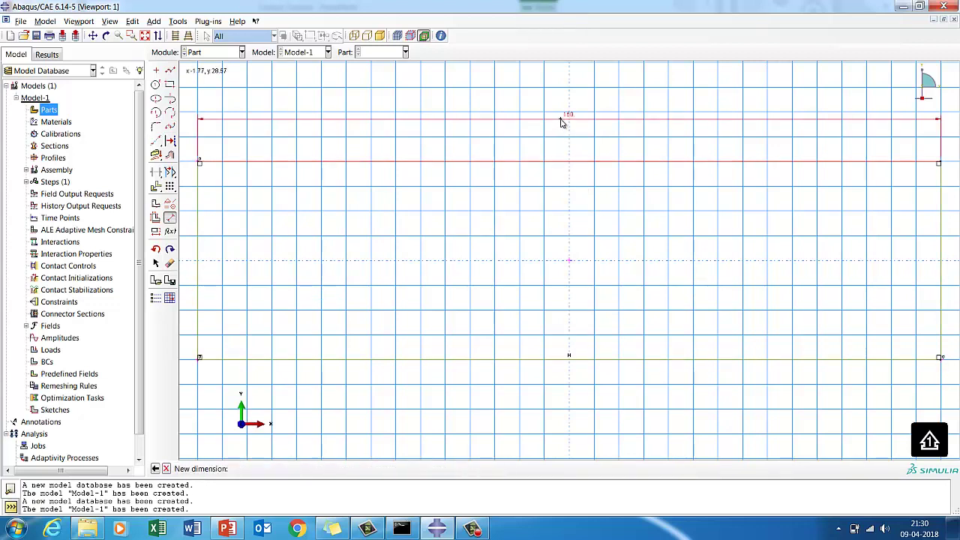
{"action": "key", "text": "Return"}
{"action": "left_click", "coordinate": [198, 268]}
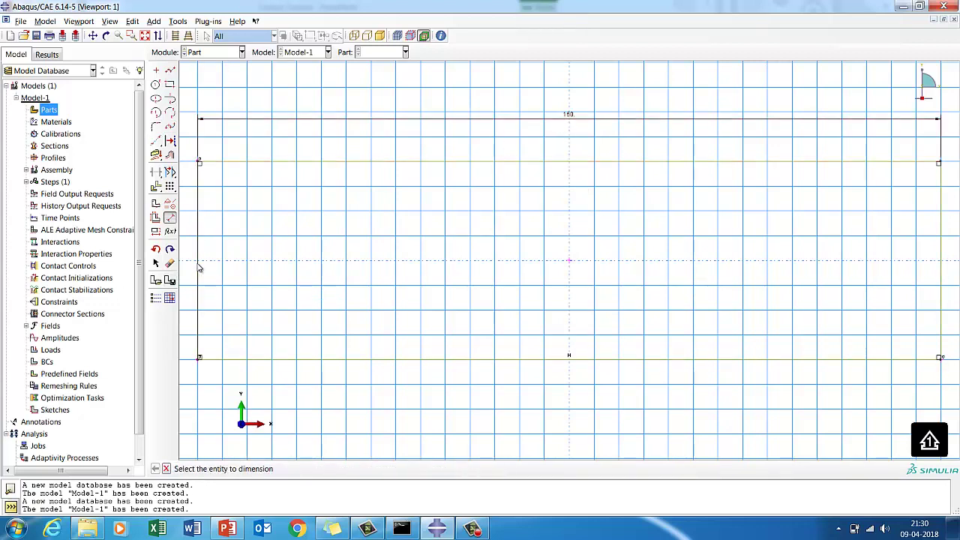
{"action": "left_click", "coordinate": [229, 270]}
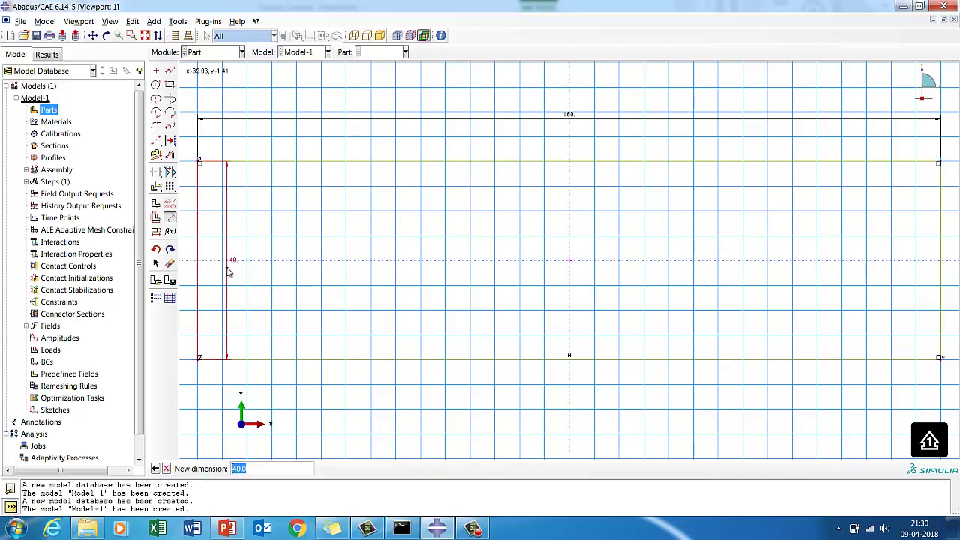
{"action": "key", "text": "Return"}
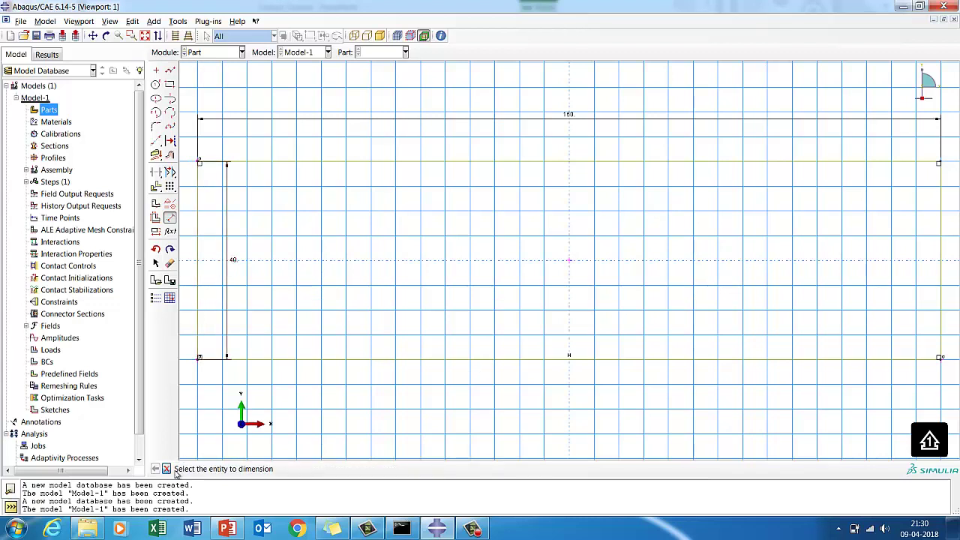
{"action": "left_click", "coordinate": [166, 469]}
{"action": "left_click", "coordinate": [312, 470]}
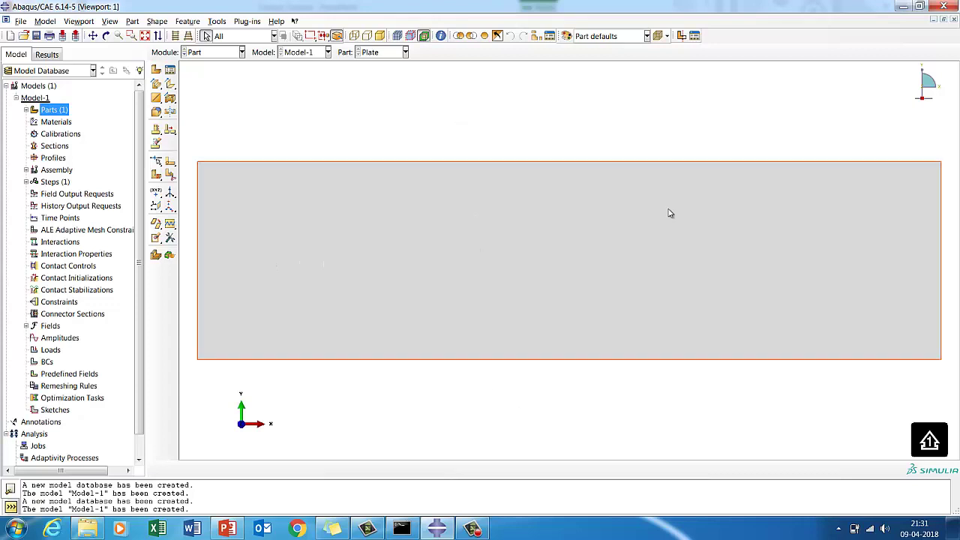
Create a datum plane offset 45 from the YZ principal plane.
{"action": "left_click", "coordinate": [157, 207]}
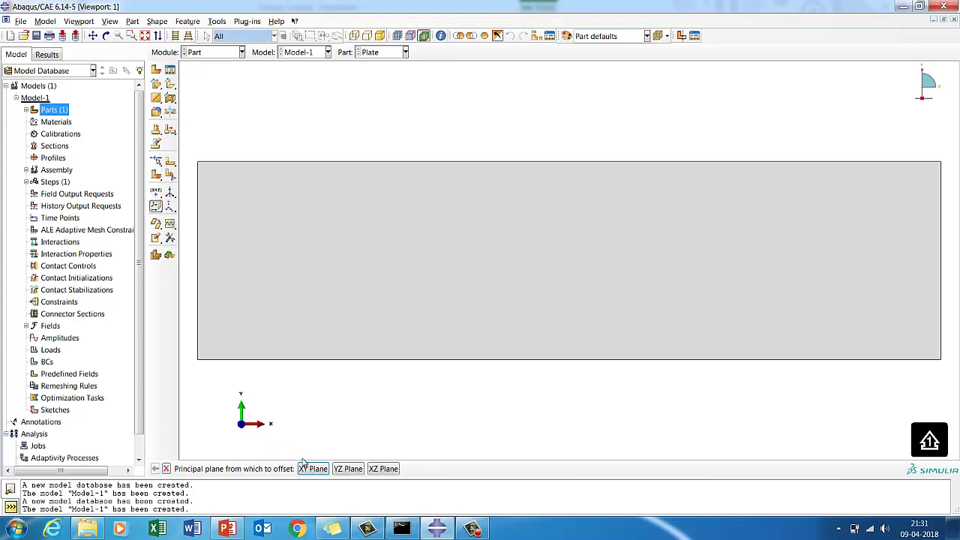
{"action": "left_click", "coordinate": [340, 472]}
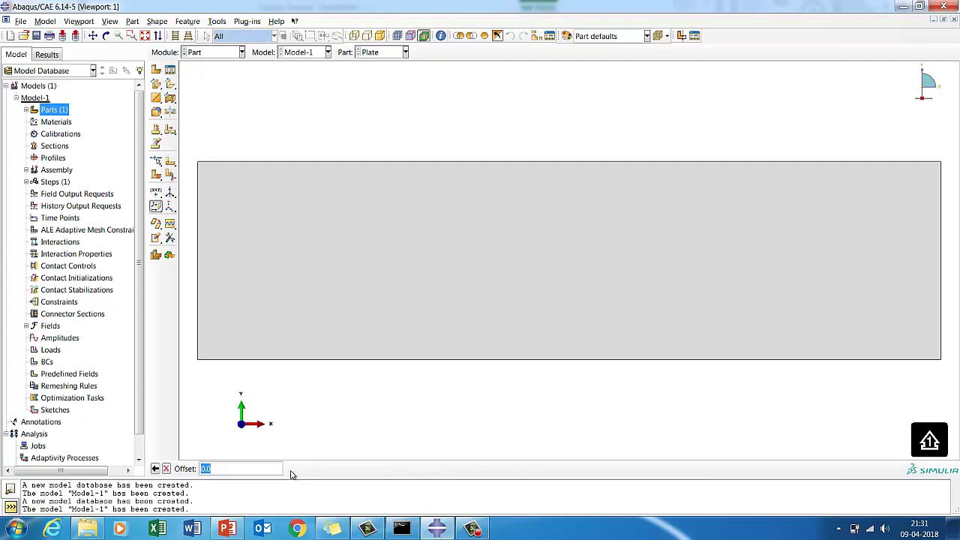
{"action": "type", "text": "45"}
{"action": "key", "text": "Return"}
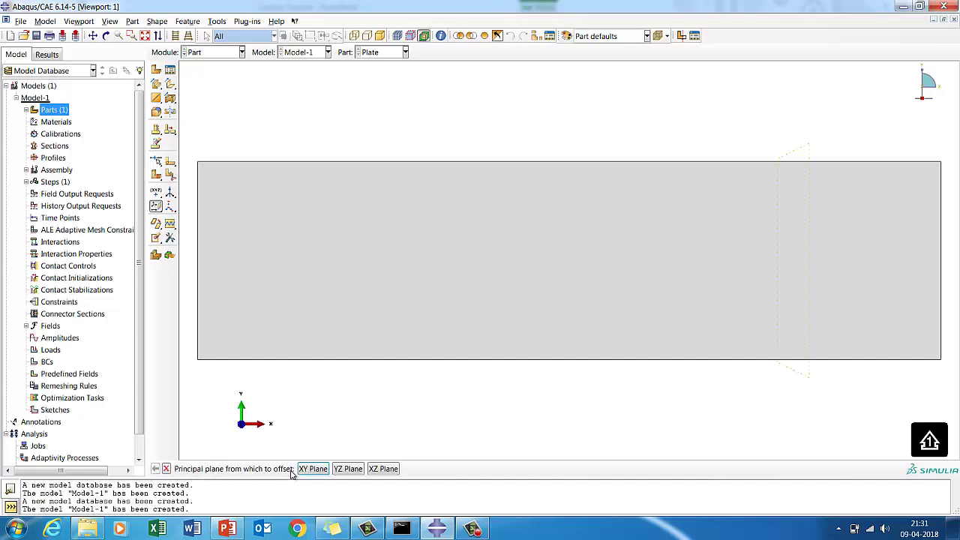
Add a datum plane offset 105 from the YZ principal plane and leave the datum command.
{"action": "left_click", "coordinate": [347, 469]}
{"action": "type", "text": "1"}
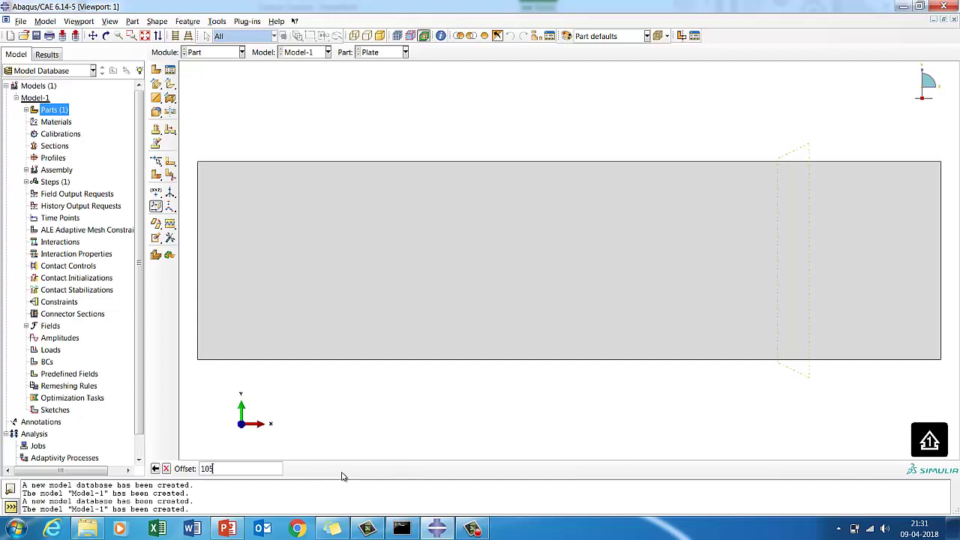
{"action": "type", "text": "05"}
{"action": "key", "text": "Return"}
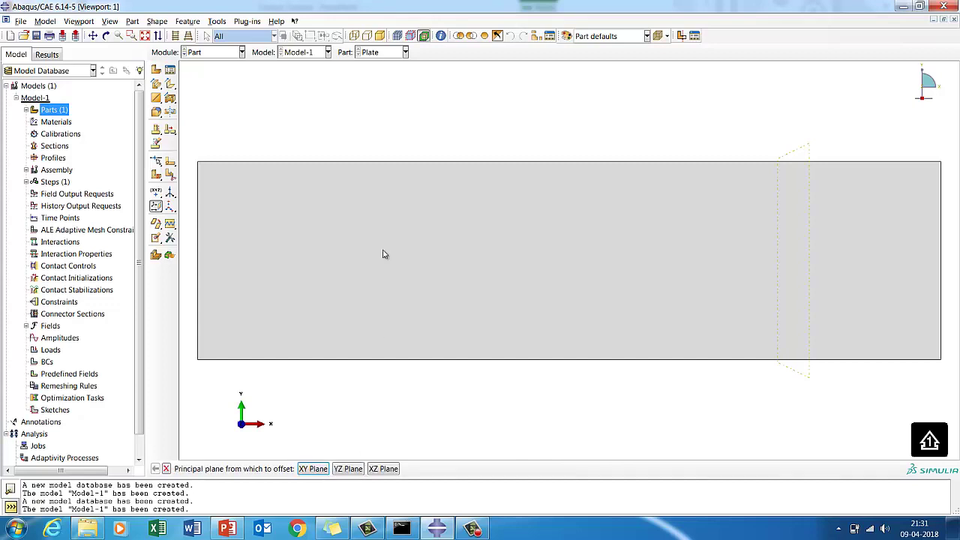
{"action": "left_click", "coordinate": [166, 469]}
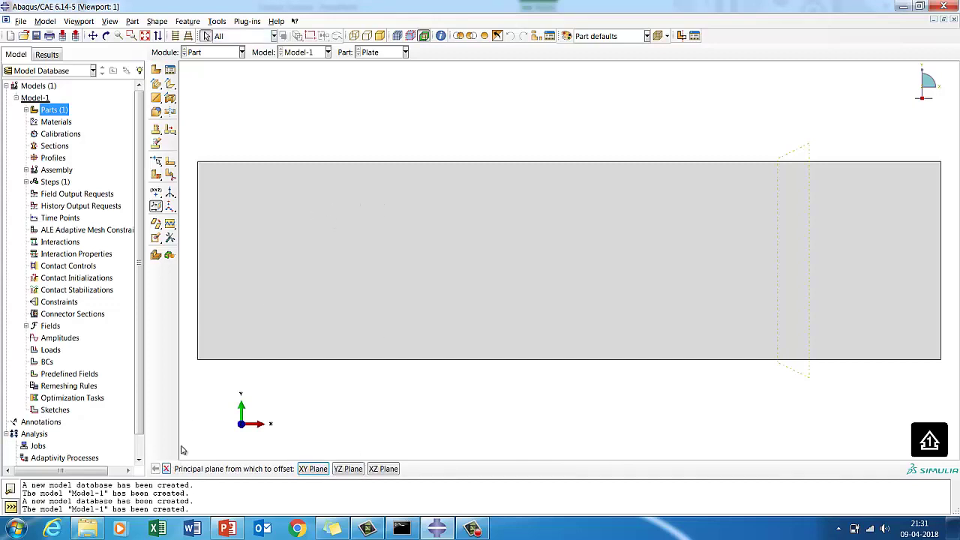
Create the YZ principal plane datum with offset 105 once more.
{"action": "left_click", "coordinate": [106, 35]}
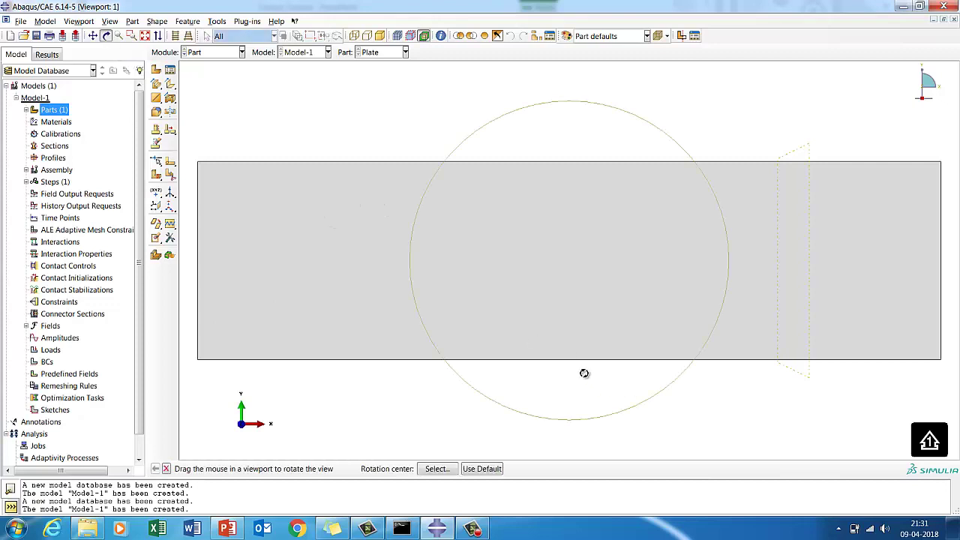
{"action": "left_click_drag", "start_coordinate": [585, 373], "coordinate": [432, 194]}
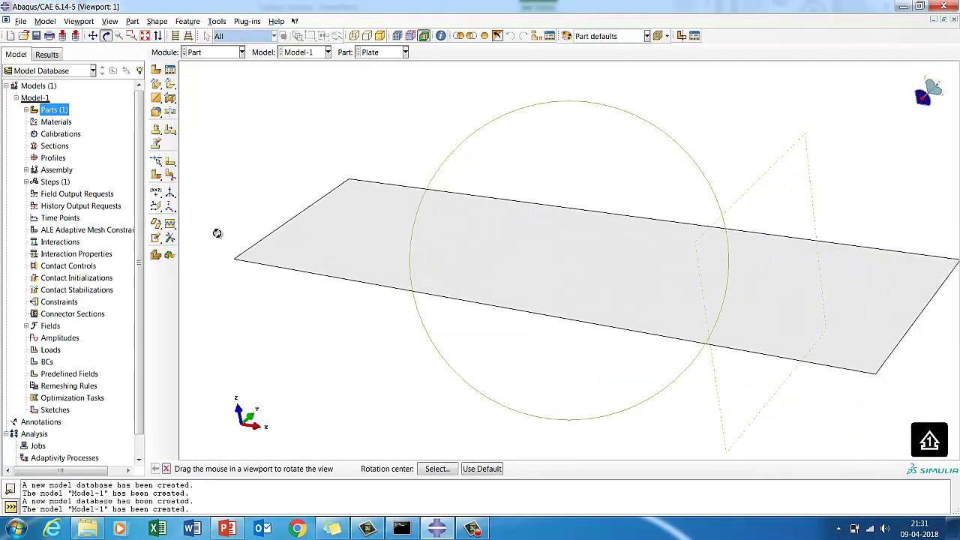
{"action": "left_click", "coordinate": [157, 205]}
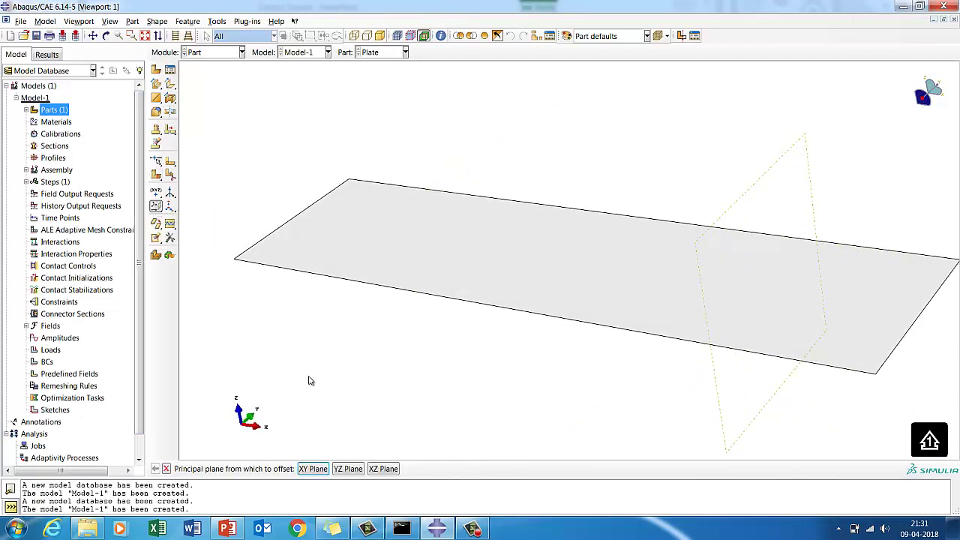
{"action": "left_click", "coordinate": [348, 469]}
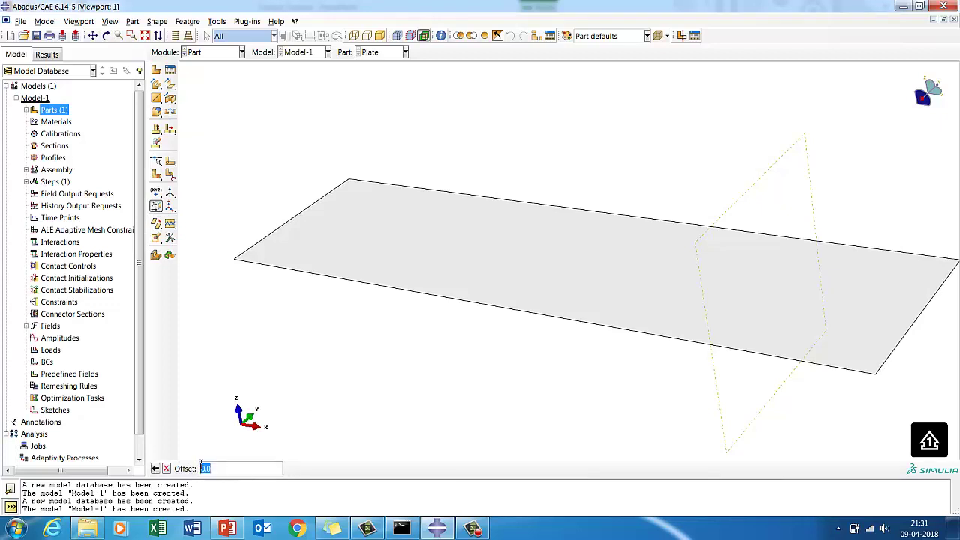
{"action": "type", "text": "105"}
{"action": "key", "text": "Return"}
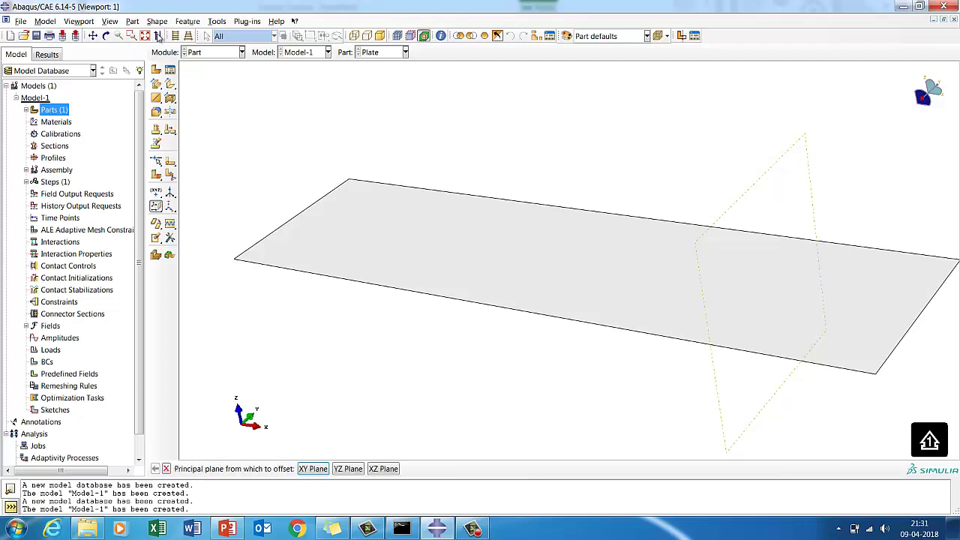
{"action": "left_click", "coordinate": [146, 36]}
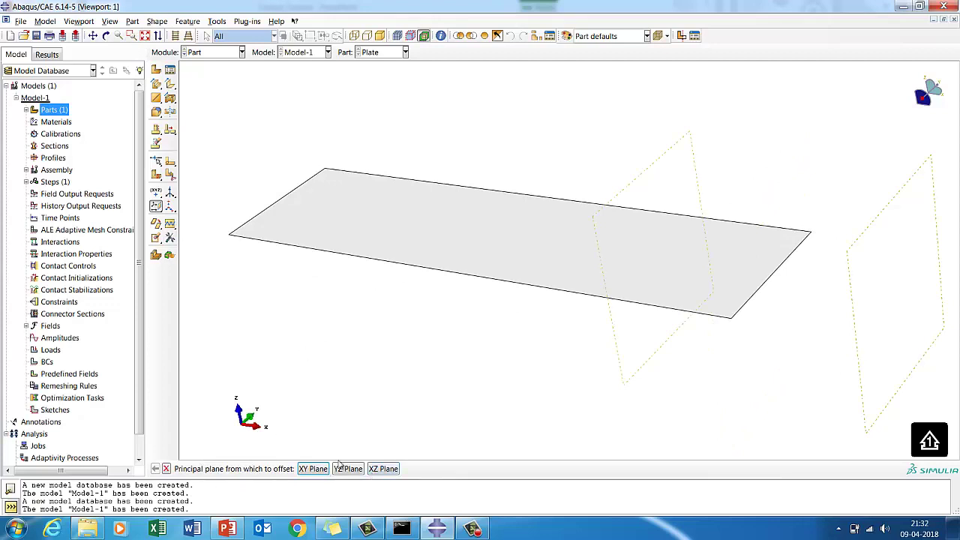
Create a datum plane offset -45 from the YZ principal plane, dismissing the Windows color scheme message.
{"action": "left_click", "coordinate": [349, 470]}
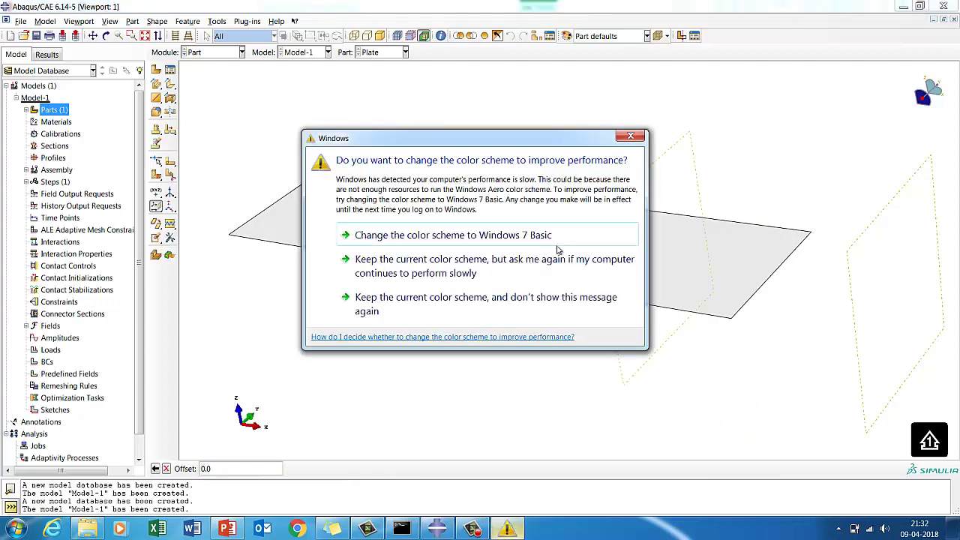
{"action": "left_click", "coordinate": [631, 135]}
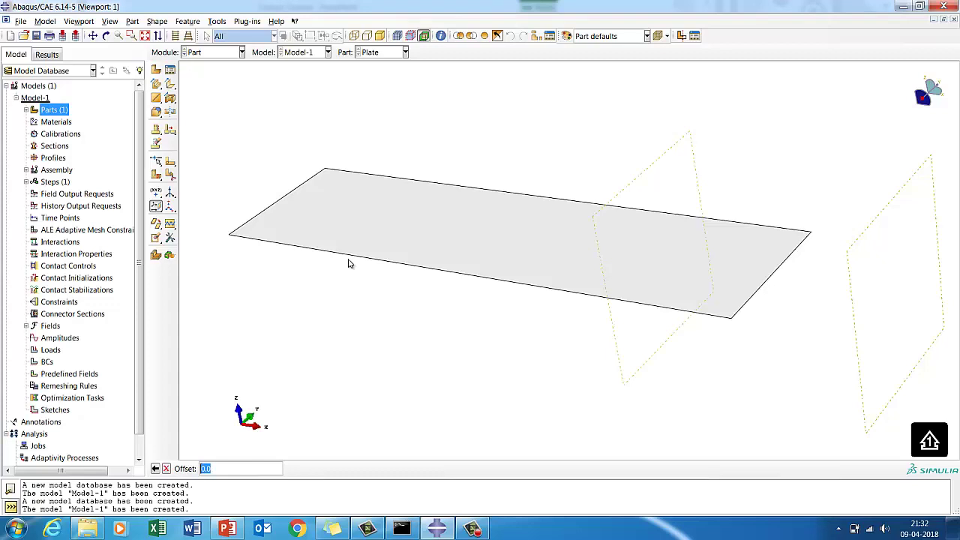
{"action": "type", "text": "-45"}
{"action": "key", "text": "Return"}
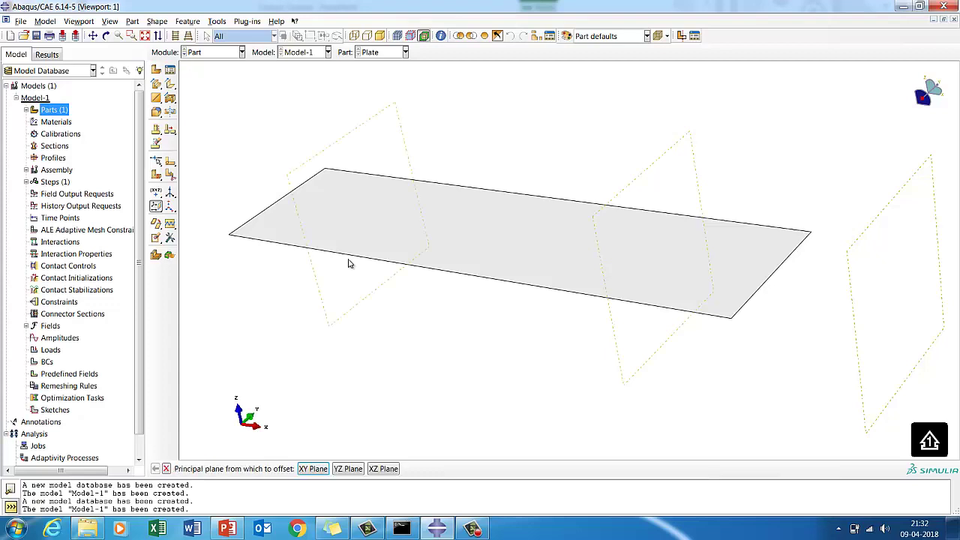
Partition the plate's face using the datum plane offset -45 from the YZ principal plane.
{"action": "left_click", "coordinate": [104, 35]}
{"action": "left_click_drag", "start_coordinate": [691, 285], "coordinate": [717, 286]}
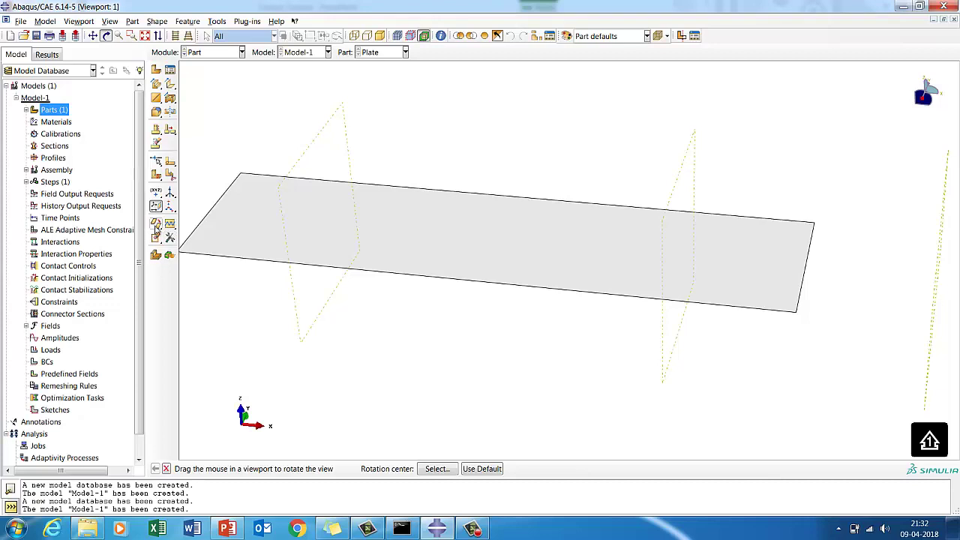
{"action": "key", "text": "Escape"}
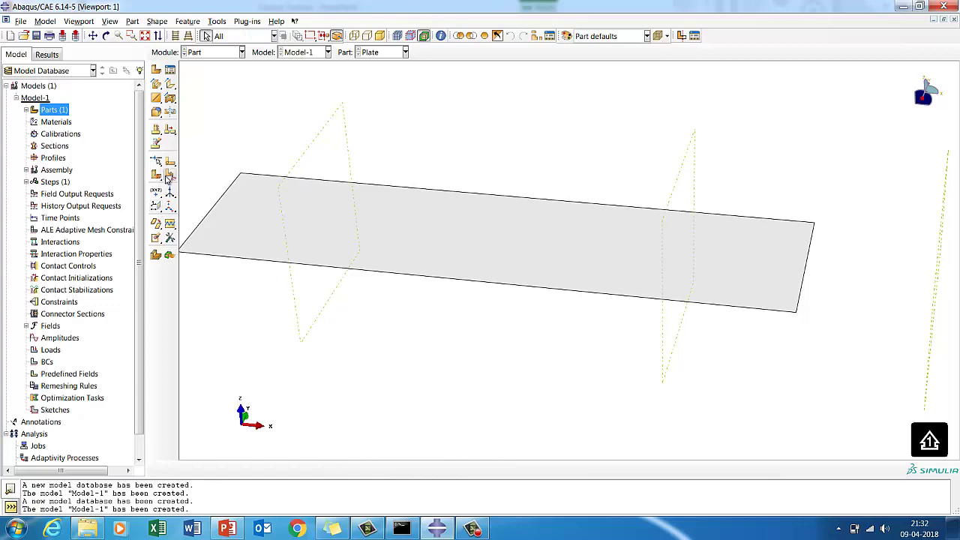
{"action": "left_click", "coordinate": [156, 206]}
{"action": "left_click", "coordinate": [57, 177]}
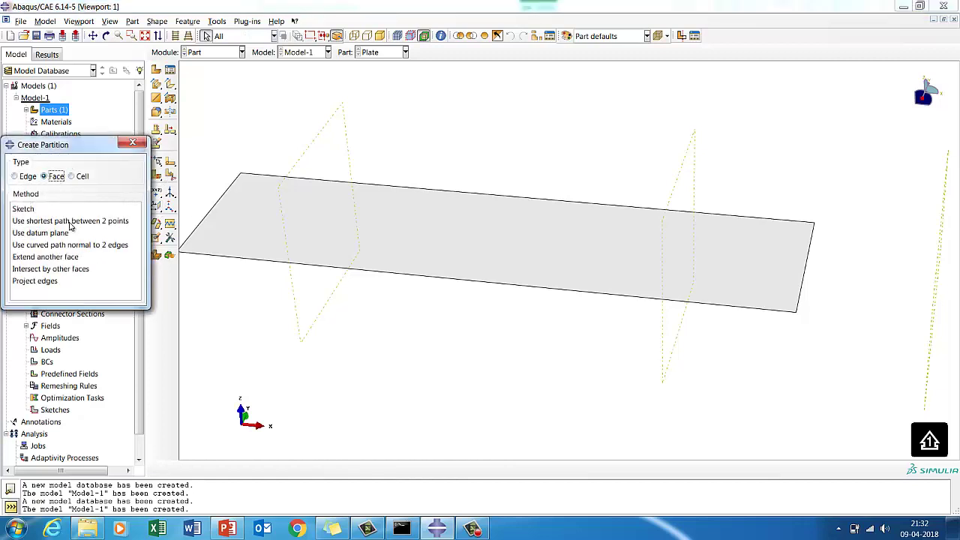
{"action": "left_click", "coordinate": [55, 233]}
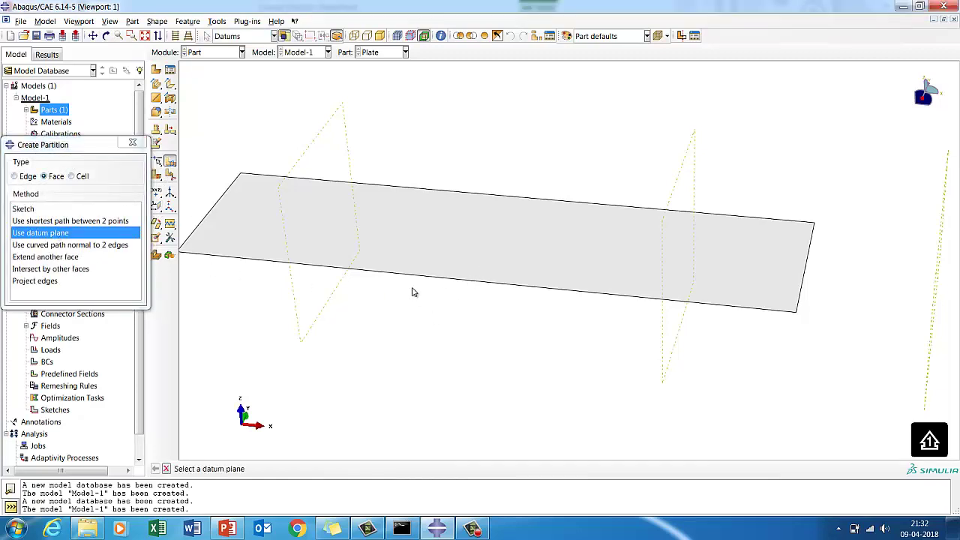
{"action": "left_click", "coordinate": [293, 292]}
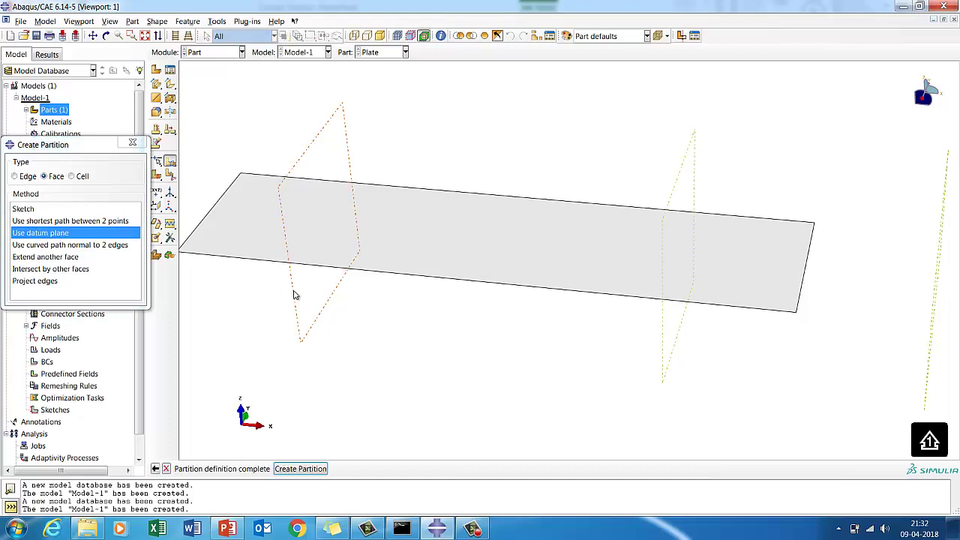
{"action": "left_click", "coordinate": [300, 467]}
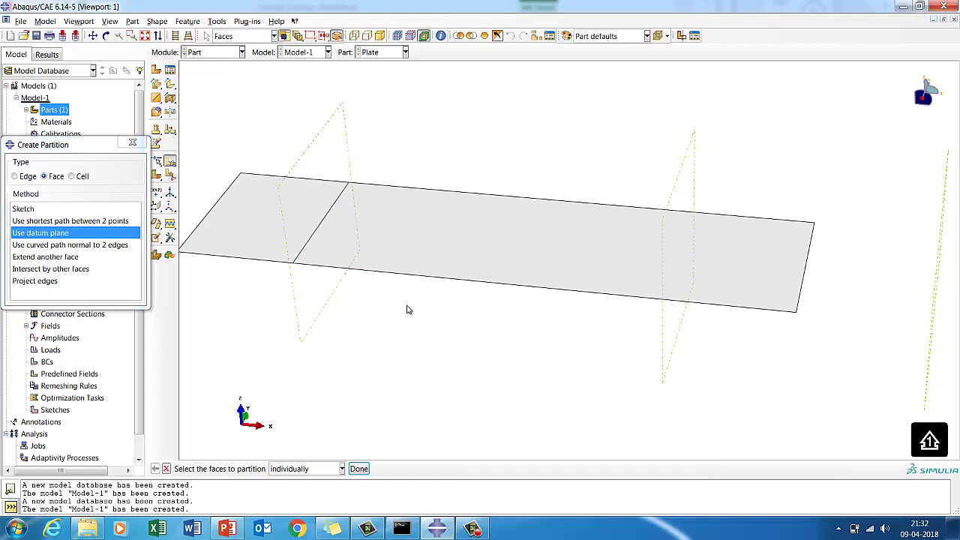
Partition the larger remaining plate face with the datum plane offset 45 from the YZ plane and finish partitioning.
{"action": "left_click", "coordinate": [449, 271]}
{"action": "left_click", "coordinate": [358, 469]}
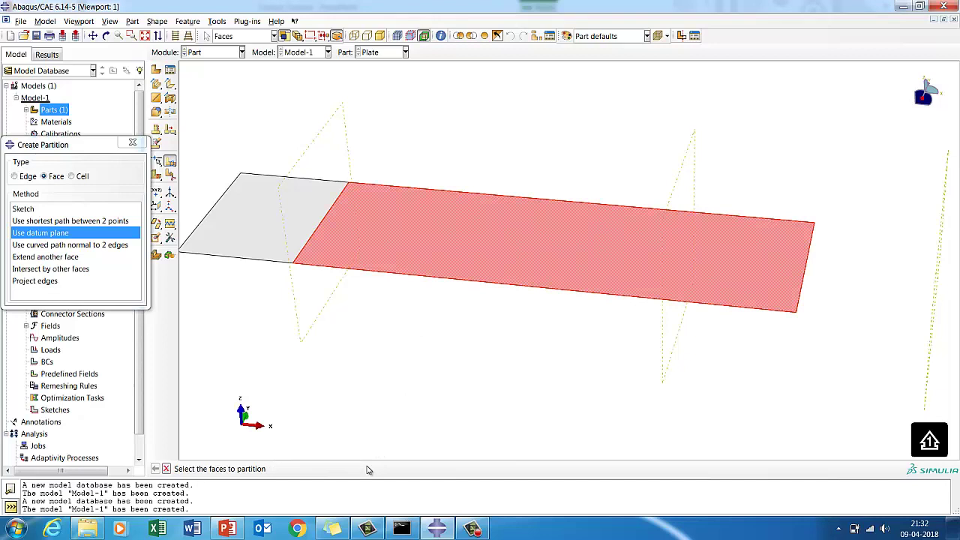
{"action": "left_click", "coordinate": [664, 383]}
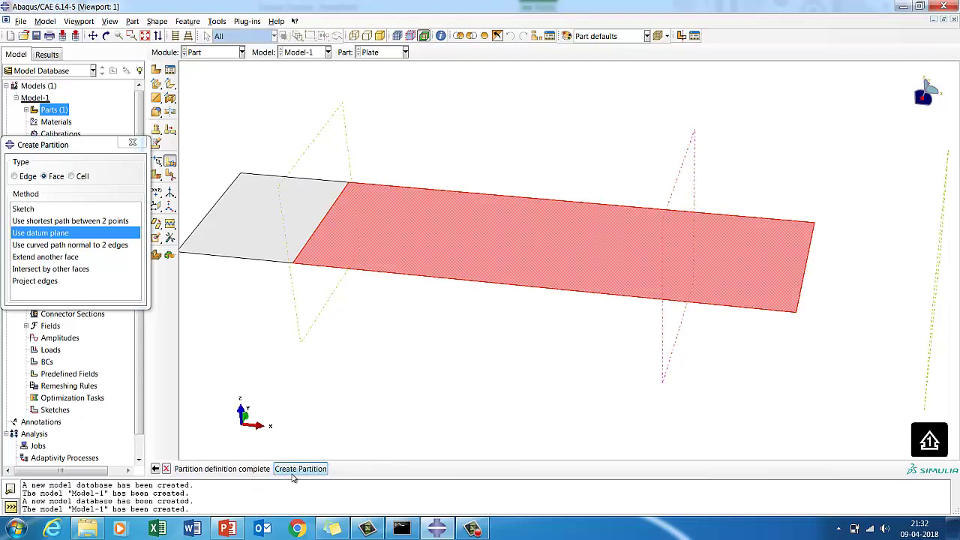
{"action": "left_click", "coordinate": [300, 468]}
{"action": "left_click", "coordinate": [359, 469]}
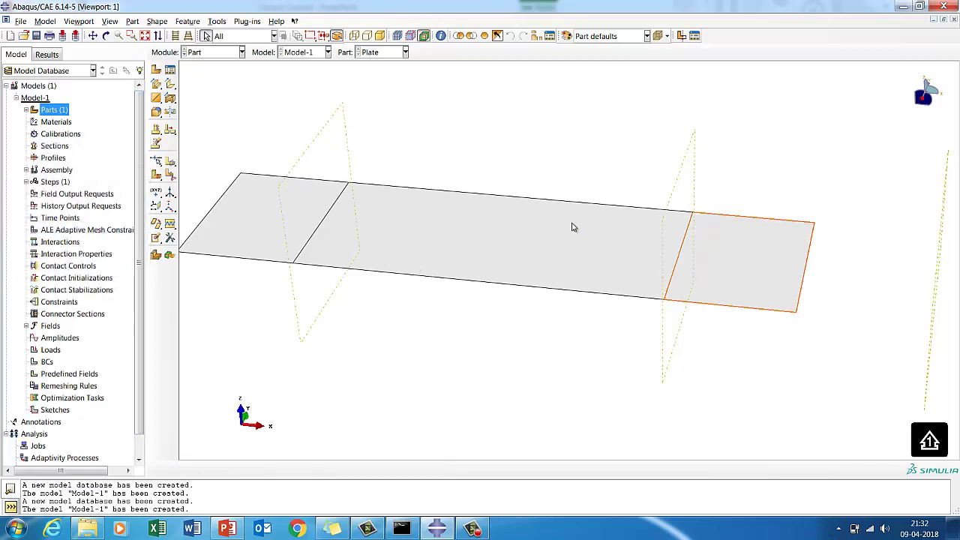
Switch to the Property module and start a new material named Steel.
{"action": "left_click", "coordinate": [205, 60]}
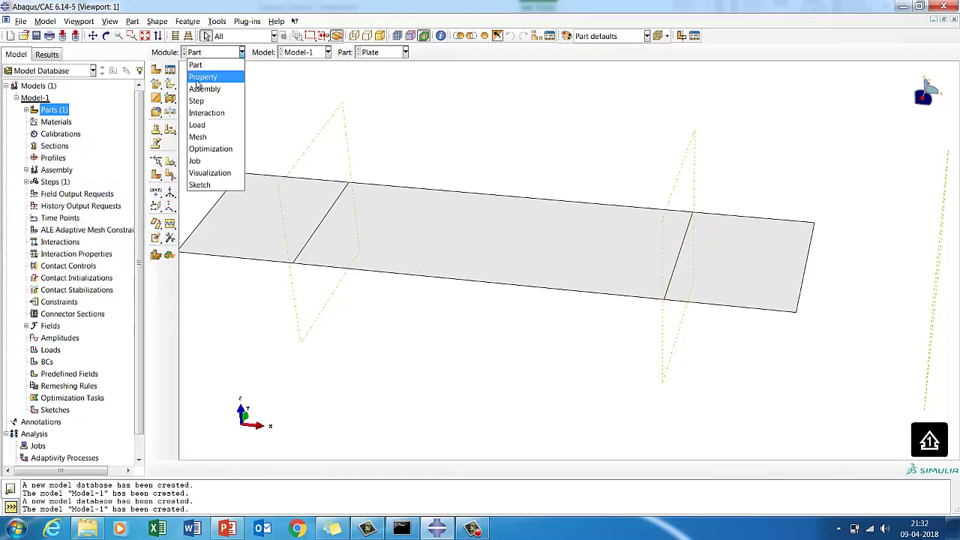
{"action": "left_click", "coordinate": [199, 76]}
{"action": "left_click", "coordinate": [171, 72]}
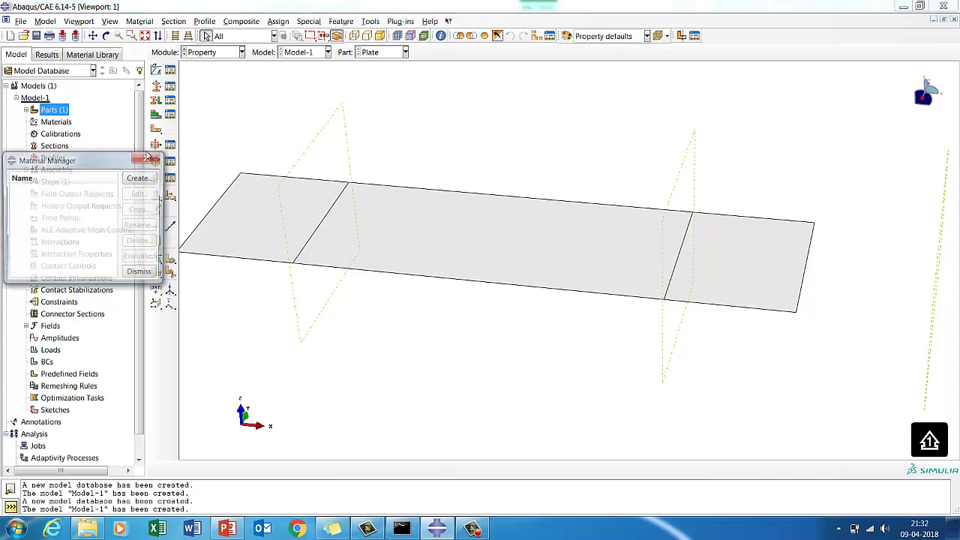
{"action": "left_click", "coordinate": [139, 177]}
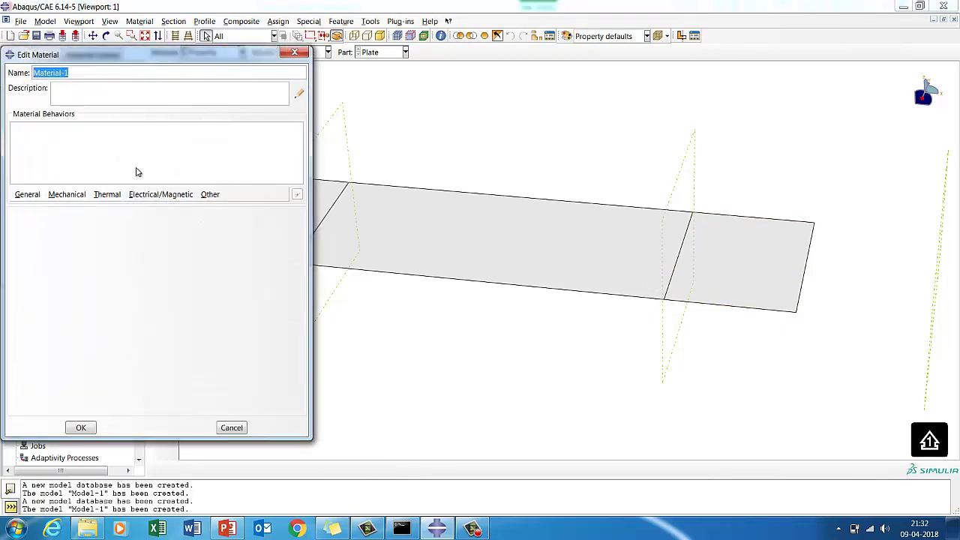
{"action": "type", "text": "S"}
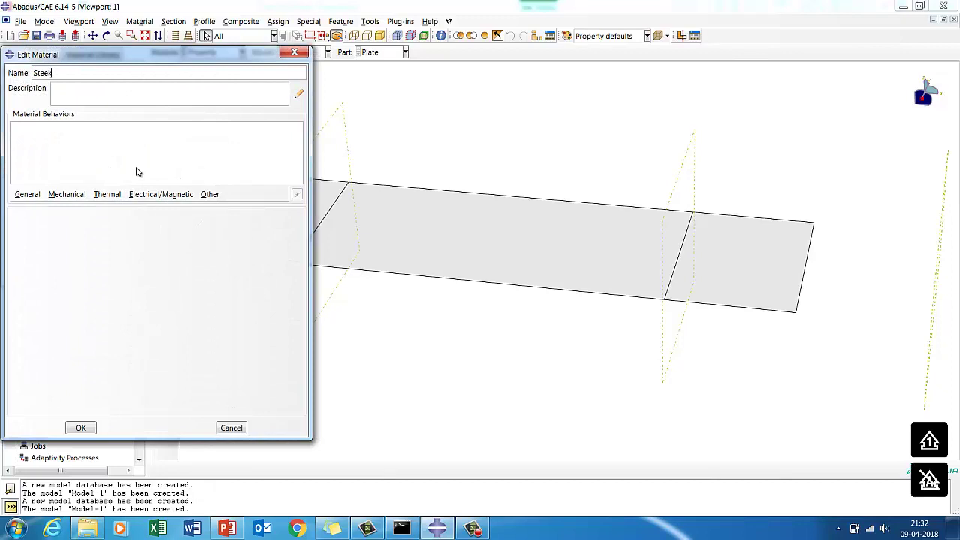
{"action": "type", "text": "teel"}
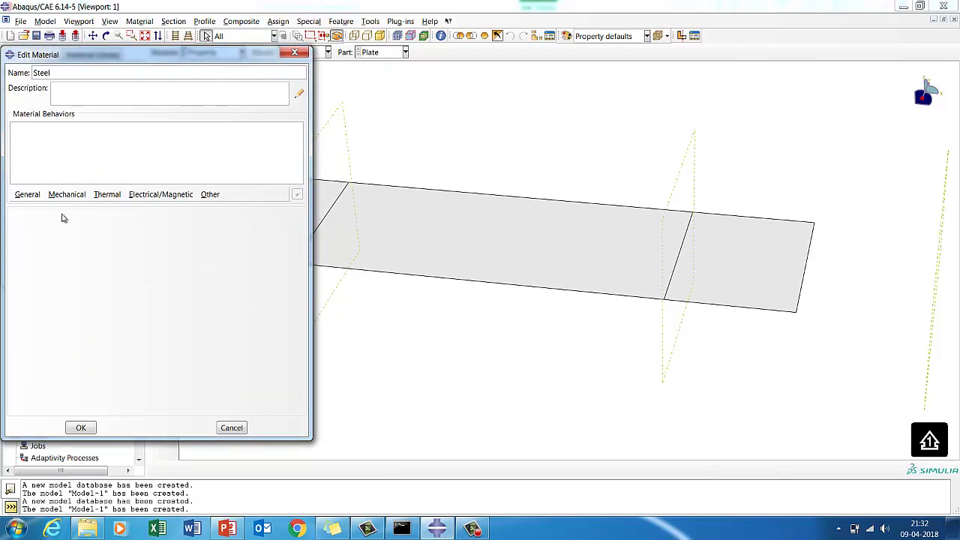
Give Steel an isotropic elastic behavior with Young's modulus 210e03 and a Poisson's ratio, save it and close the Material Manager.
{"action": "left_click", "coordinate": [67, 194]}
{"action": "mouse_move", "coordinate": [85, 207]}
{"action": "left_click", "coordinate": [225, 208]}
{"action": "left_click", "coordinate": [66, 354]}
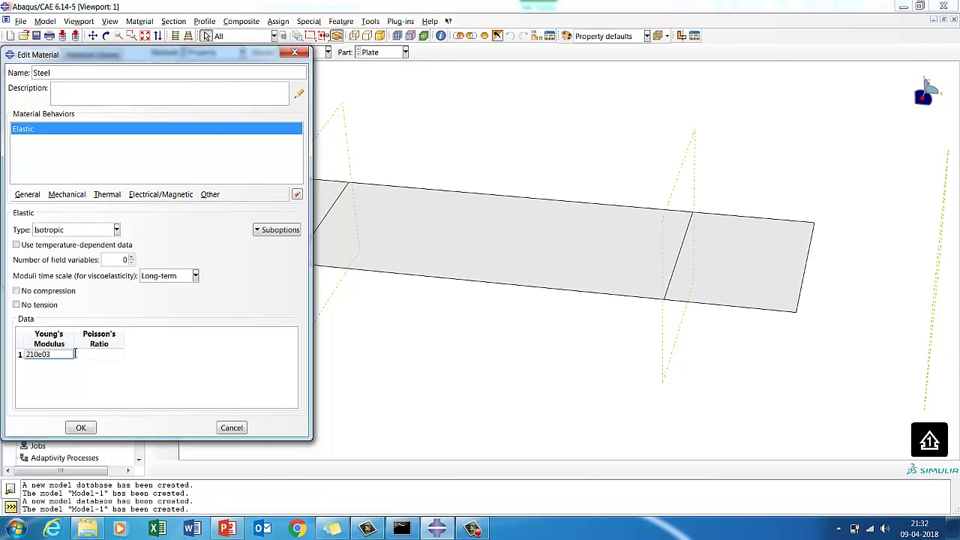
{"action": "left_click", "coordinate": [111, 366]}
{"action": "left_click", "coordinate": [111, 357]}
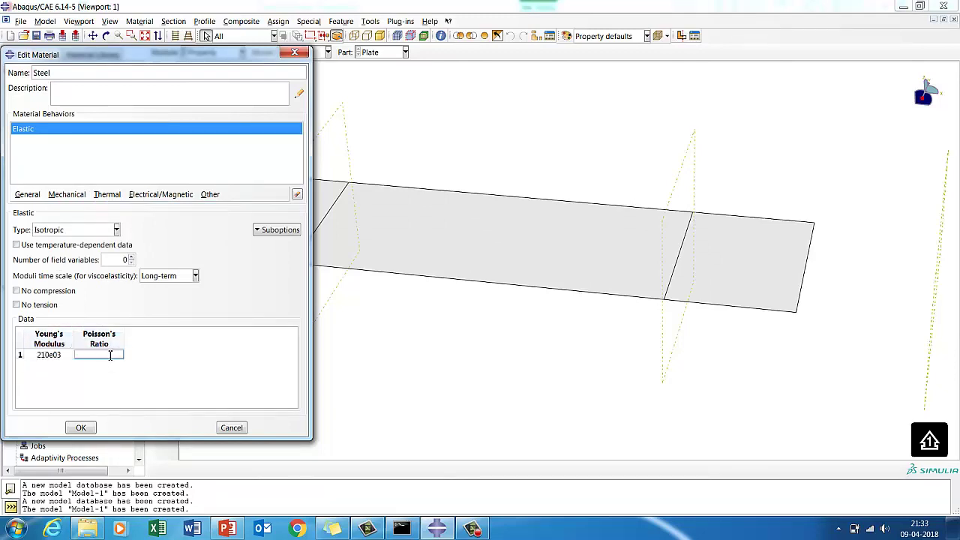
{"action": "left_click", "coordinate": [81, 428]}
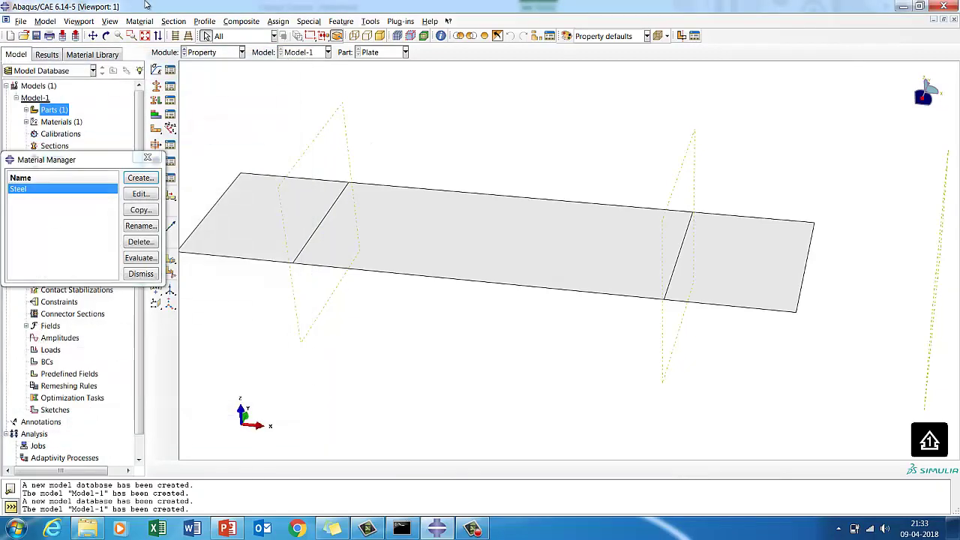
{"action": "left_click", "coordinate": [141, 275]}
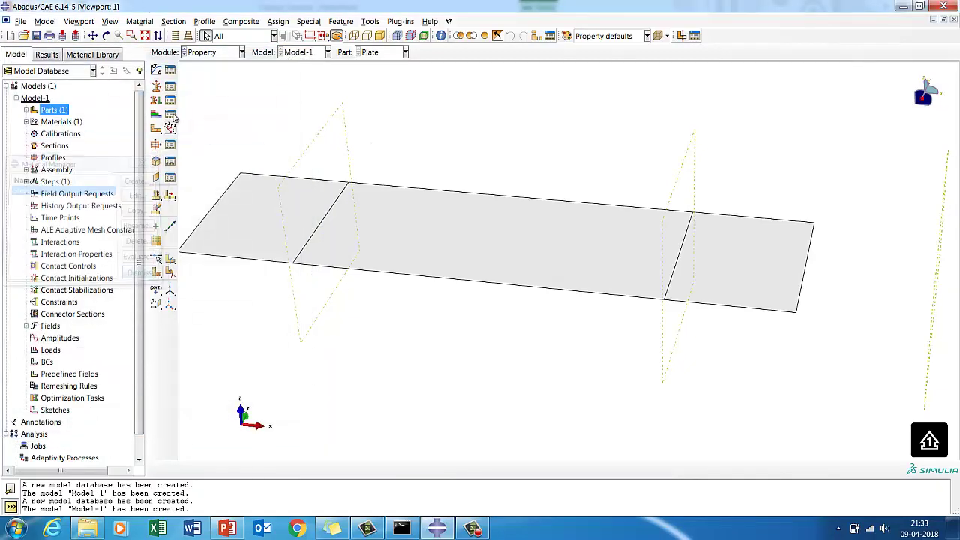
Create a homogeneous shell section named Thk_4 with the Steel material and its shell thickness, then close the Section Manager.
{"action": "left_click", "coordinate": [171, 85]}
{"action": "left_click", "coordinate": [25, 145]}
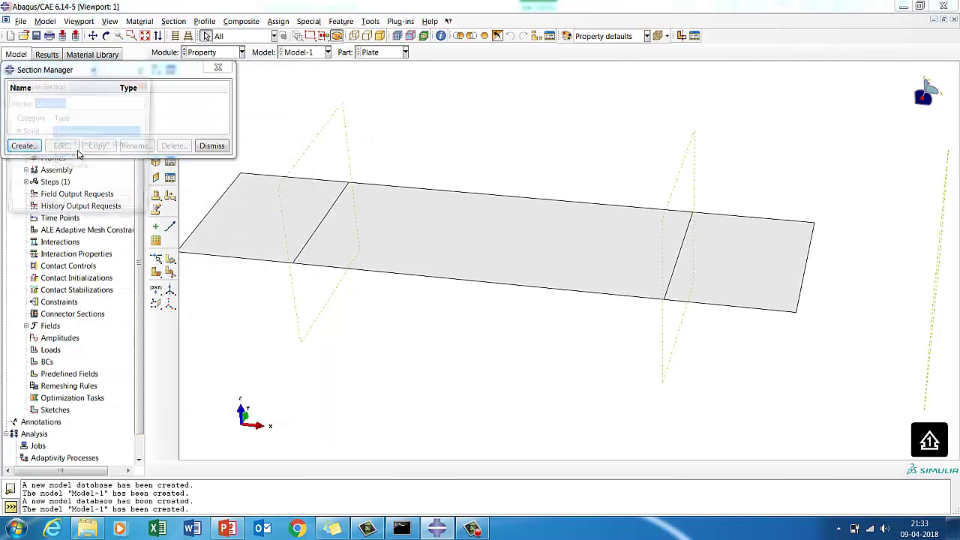
{"action": "left_click", "coordinate": [24, 146]}
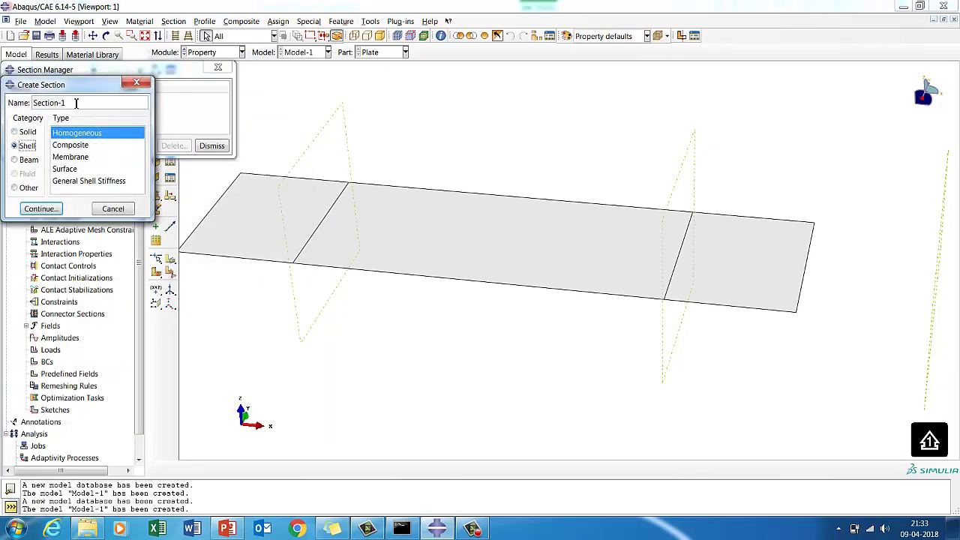
{"action": "left_click_drag", "start_coordinate": [75, 102], "coordinate": [6, 105]}
{"action": "type", "text": "Thi"}
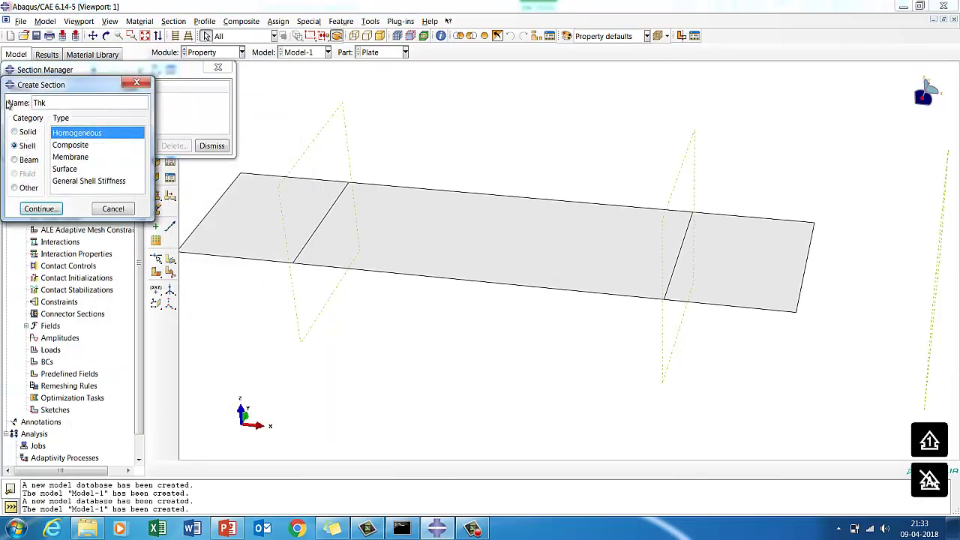
{"action": "left_click", "coordinate": [41, 209]}
{"action": "left_click", "coordinate": [150, 193]}
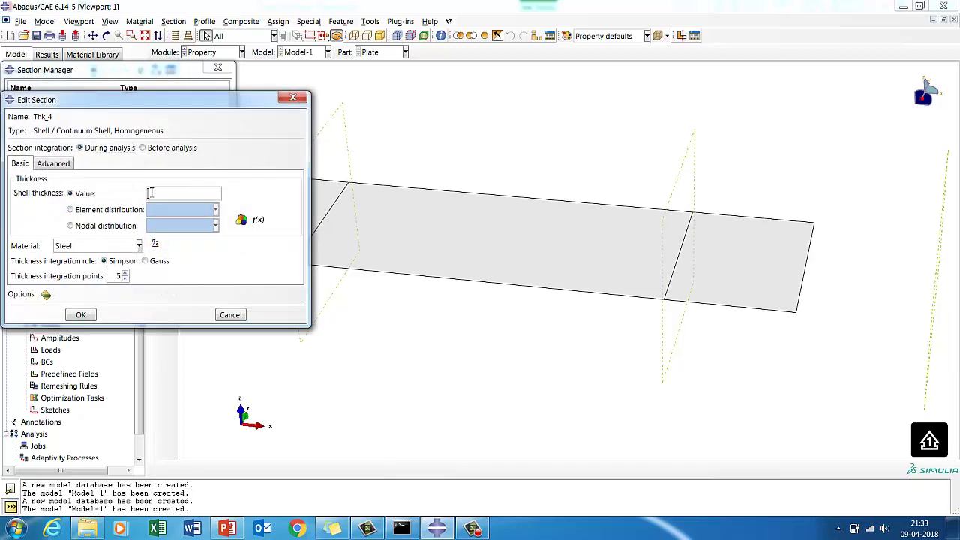
{"action": "left_click", "coordinate": [89, 316]}
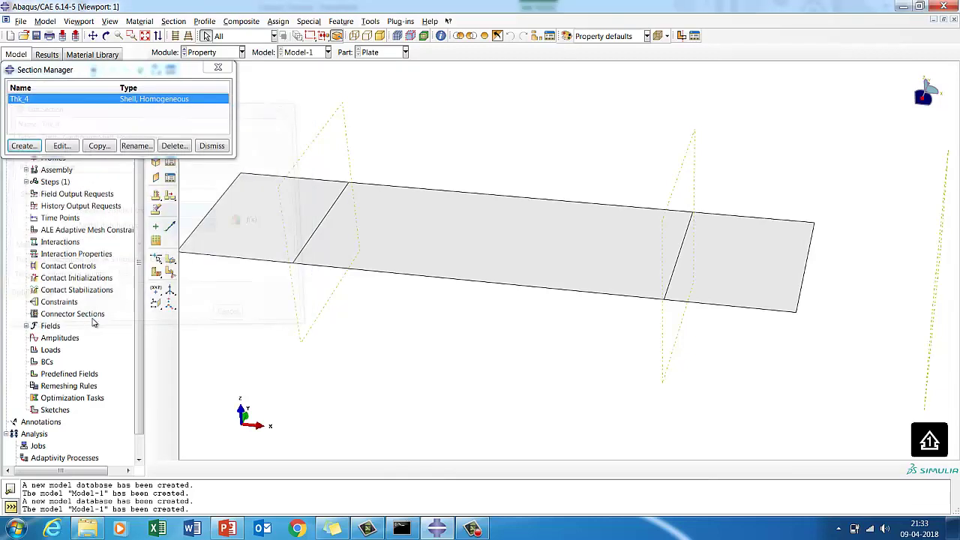
{"action": "left_click", "coordinate": [213, 146]}
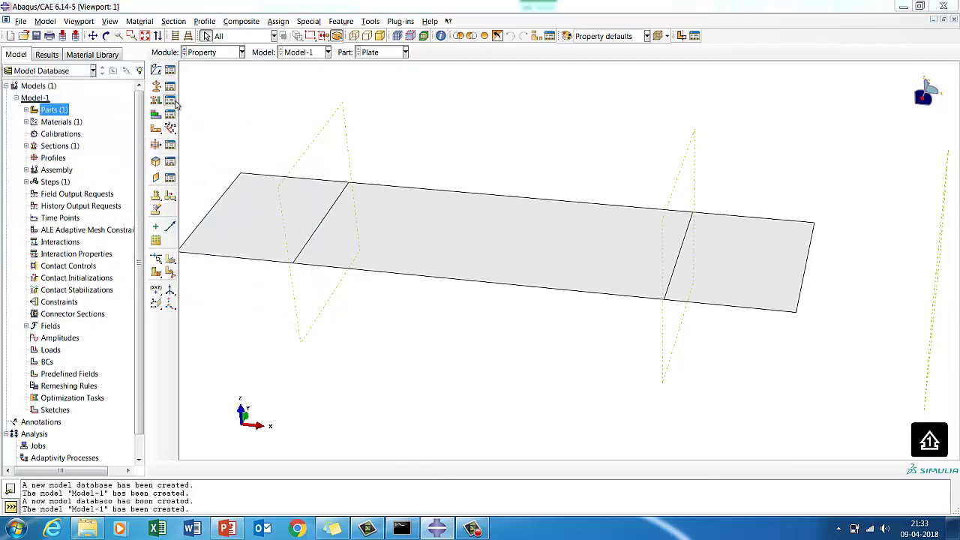
Assign section Thk_4 to all three plate faces as Set-1, with thickness from section and middle surface offset.
{"action": "left_click", "coordinate": [170, 100]}
{"action": "left_click", "coordinate": [32, 189]}
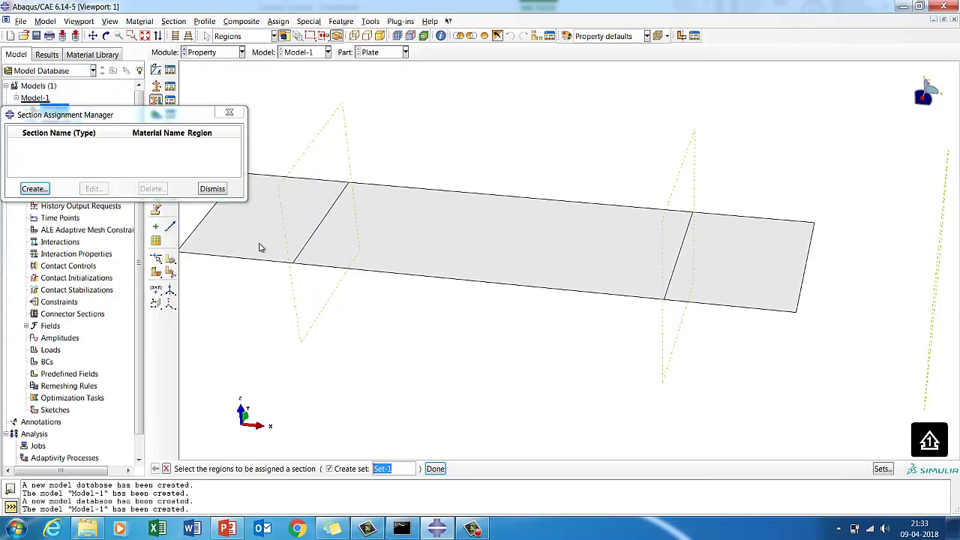
{"action": "left_click_drag", "start_coordinate": [295, 144], "coordinate": [837, 366]}
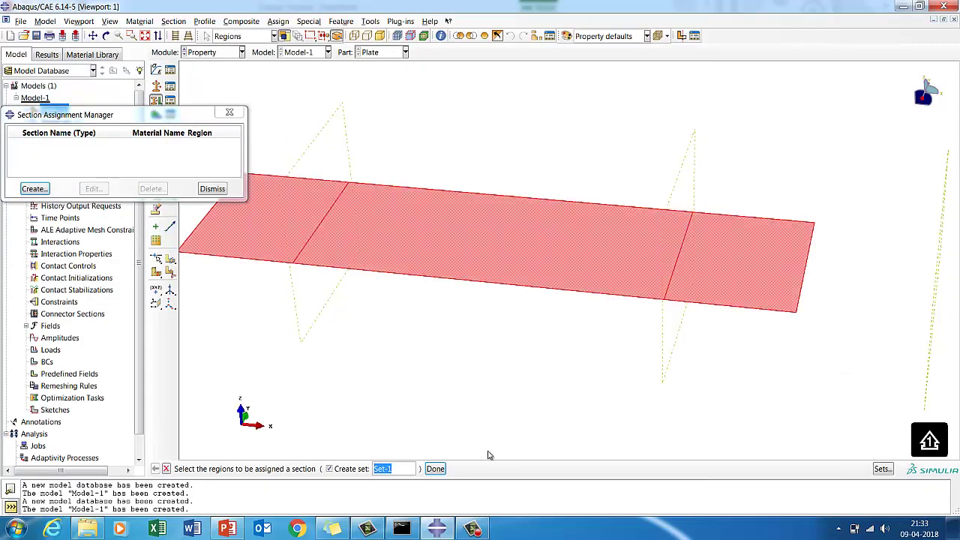
{"action": "left_click", "coordinate": [435, 468]}
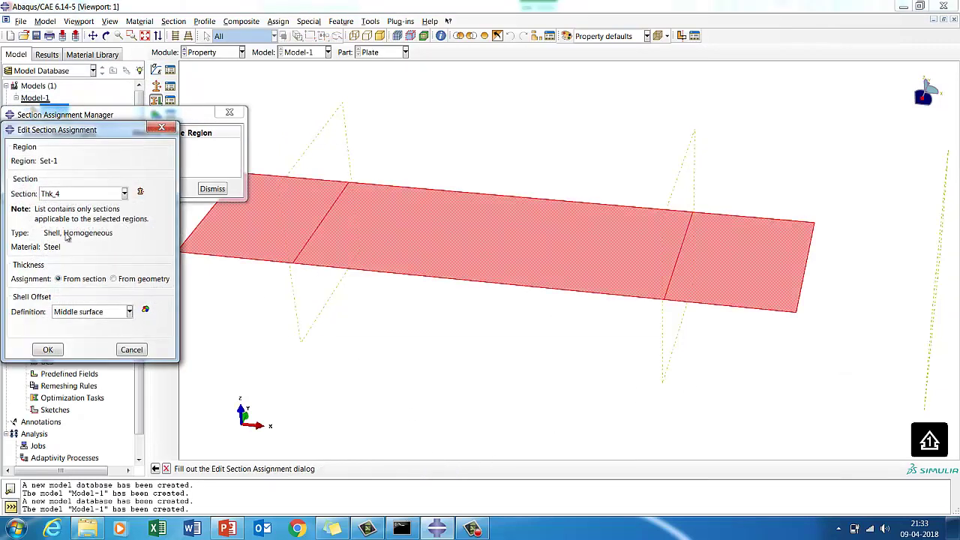
{"action": "left_click", "coordinate": [48, 351]}
{"action": "left_click", "coordinate": [213, 188]}
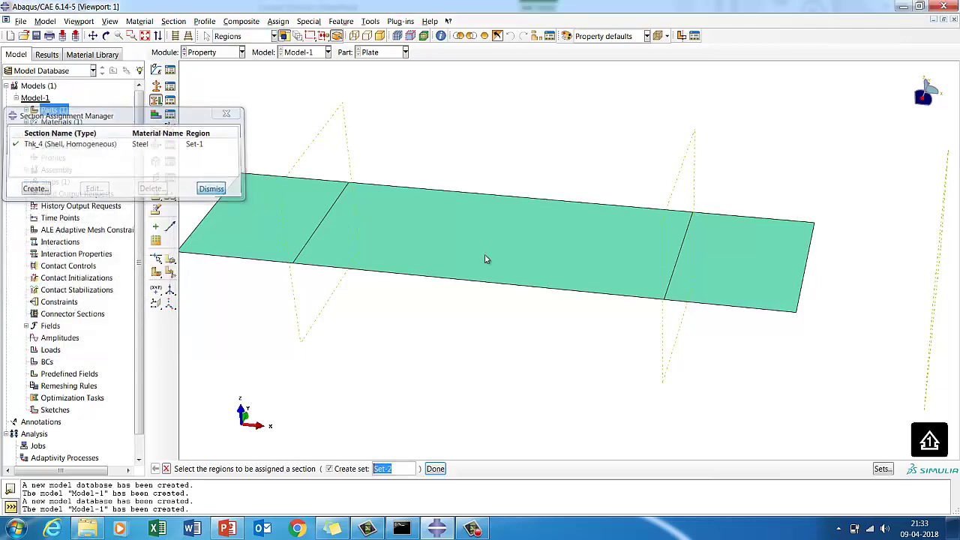
{"action": "left_click", "coordinate": [157, 37]}
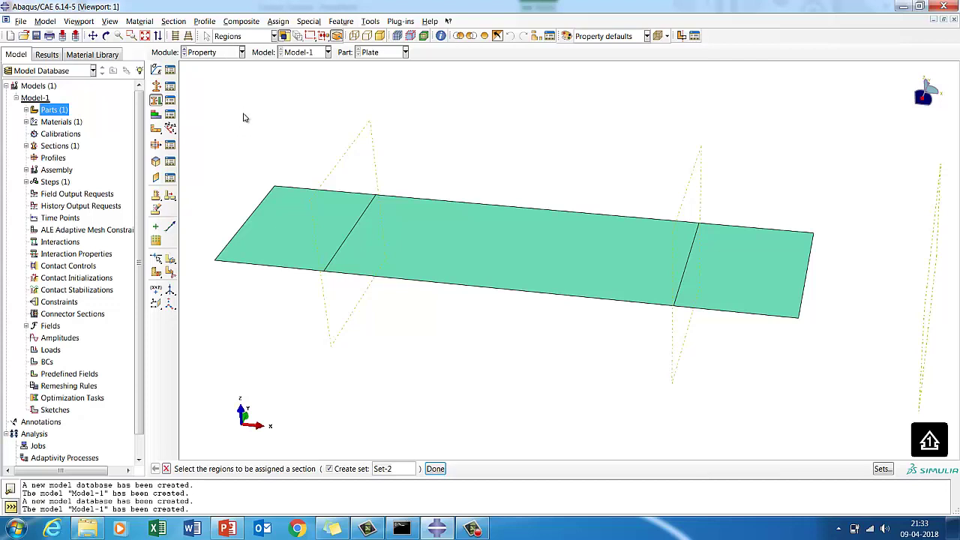
Create a new 3D discrete rigid part named Applicator as a shell extrusion with approximate size 300.
{"action": "left_click", "coordinate": [25, 110]}
{"action": "right_click", "coordinate": [48, 109]}
{"action": "left_click", "coordinate": [69, 130]}
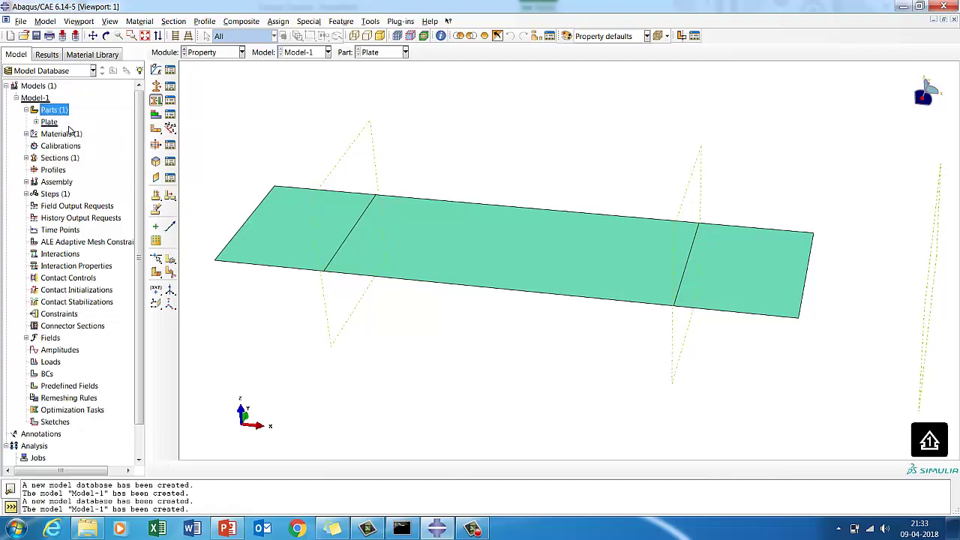
{"action": "type", "text": "Applicator"}
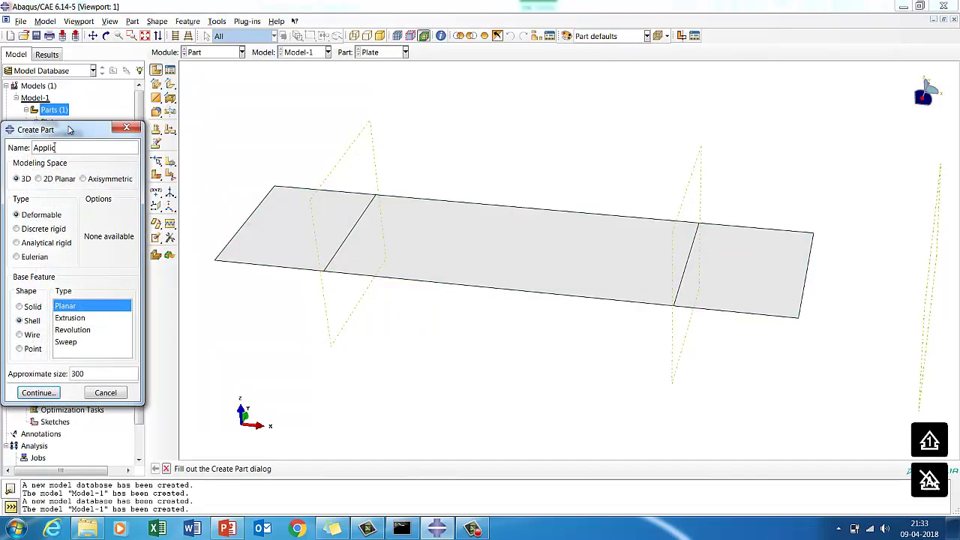
{"action": "left_click", "coordinate": [29, 235]}
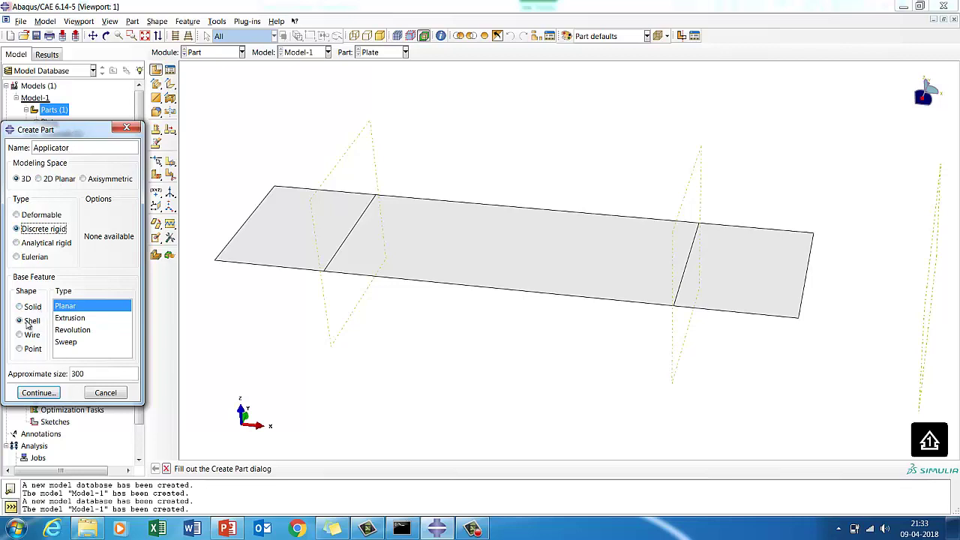
{"action": "left_click", "coordinate": [80, 321]}
{"action": "left_click", "coordinate": [37, 393]}
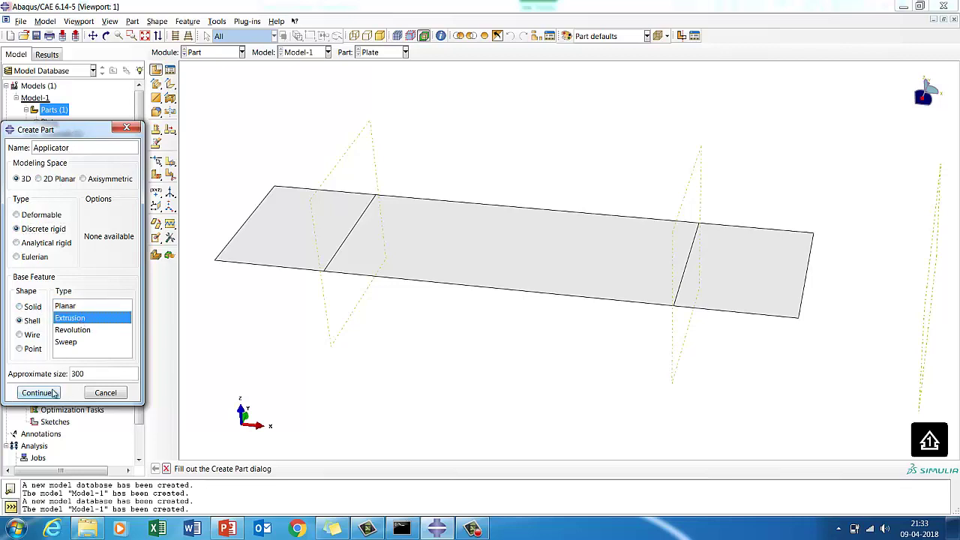
Sketch a circle centred on the origin with a radius of about 13.8.
{"action": "left_click", "coordinate": [156, 71]}
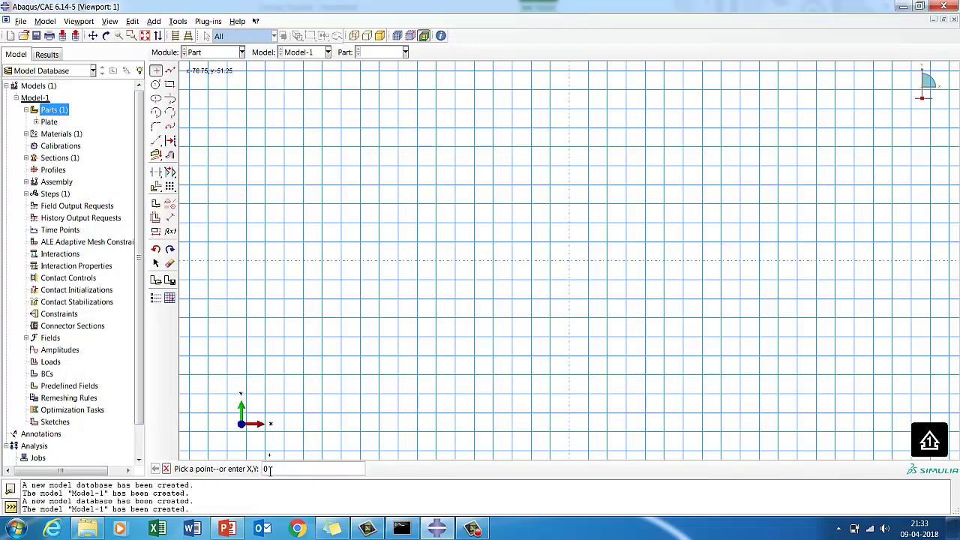
{"action": "left_click", "coordinate": [202, 132]}
{"action": "left_click", "coordinate": [155, 98]}
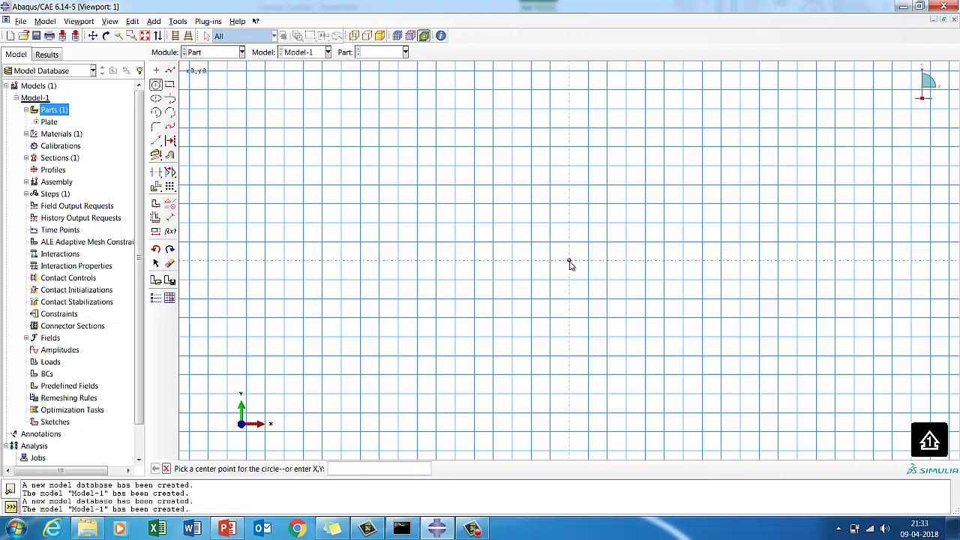
{"action": "left_click", "coordinate": [570, 261]}
{"action": "left_click", "coordinate": [622, 265]}
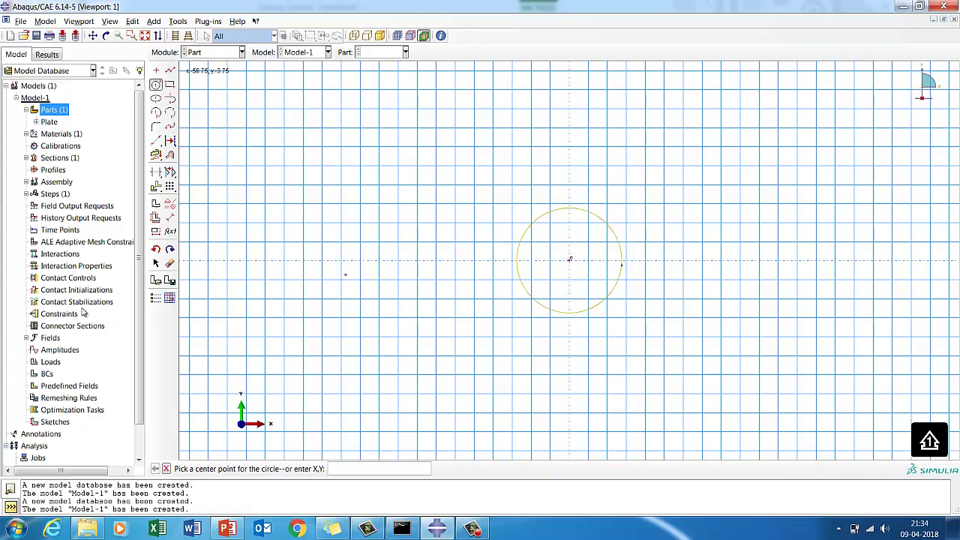
Dimension the circle and set its radius to 5.
{"action": "left_click", "coordinate": [170, 217]}
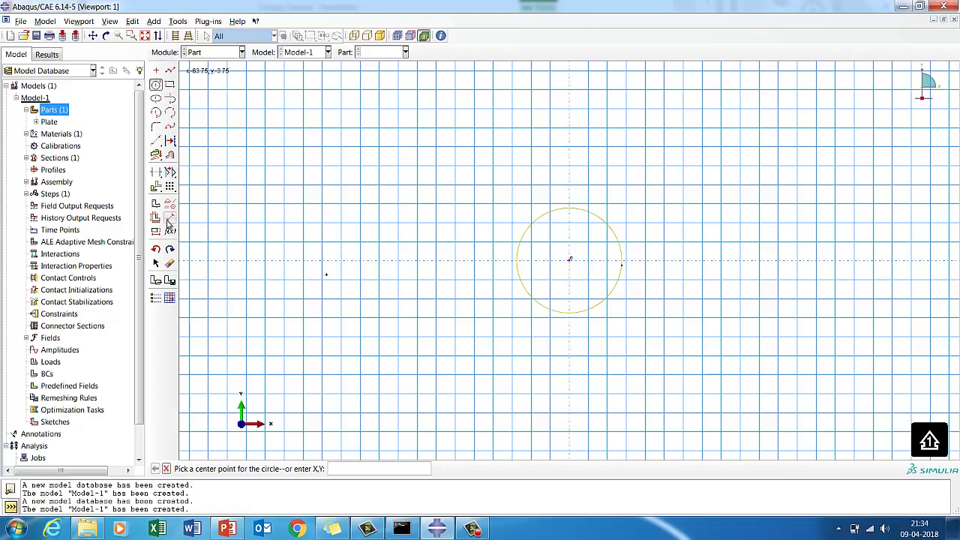
{"action": "left_click", "coordinate": [544, 308]}
{"action": "left_click", "coordinate": [525, 322]}
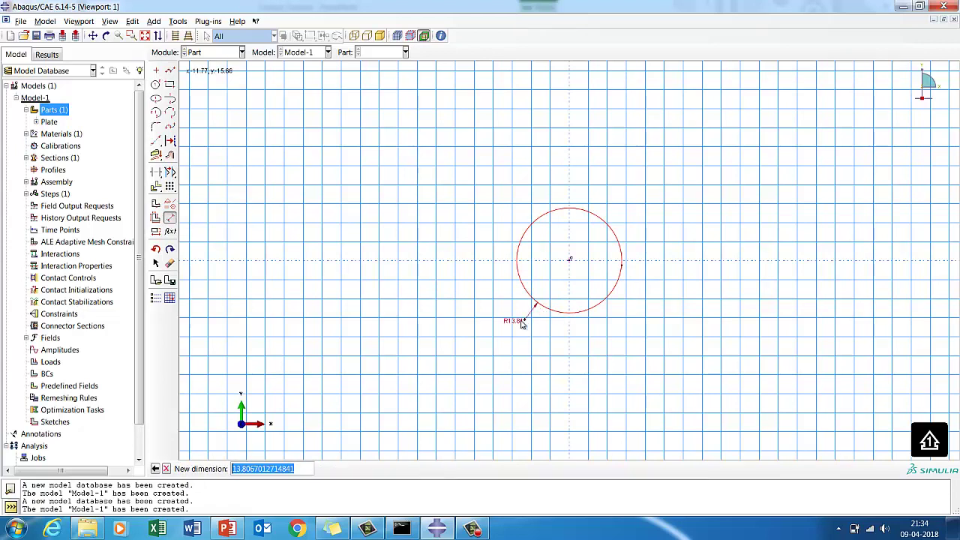
{"action": "type", "text": "5"}
{"action": "key", "text": "Return"}
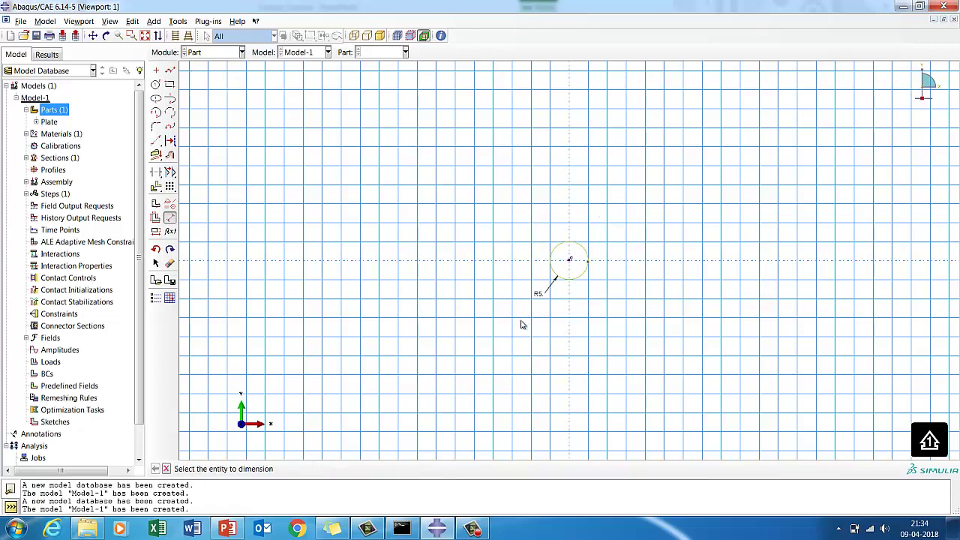
{"action": "left_click", "coordinate": [167, 469]}
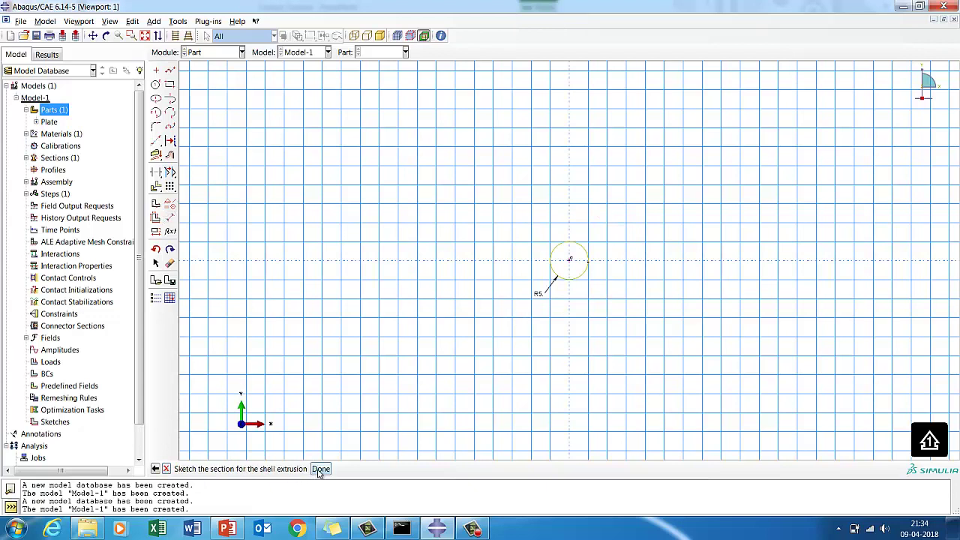
Finish the circle sketch and extrude it as a blind shell cylinder without twist or draft.
{"action": "left_click", "coordinate": [320, 470]}
{"action": "left_click", "coordinate": [41, 192]}
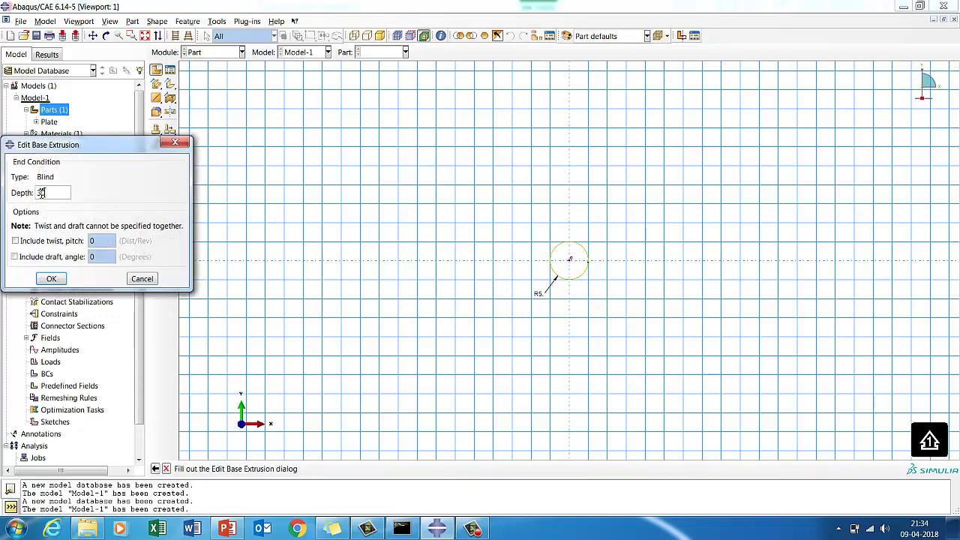
{"action": "left_click_drag", "start_coordinate": [41, 193], "coordinate": [28, 186]}
{"action": "left_click", "coordinate": [51, 278]}
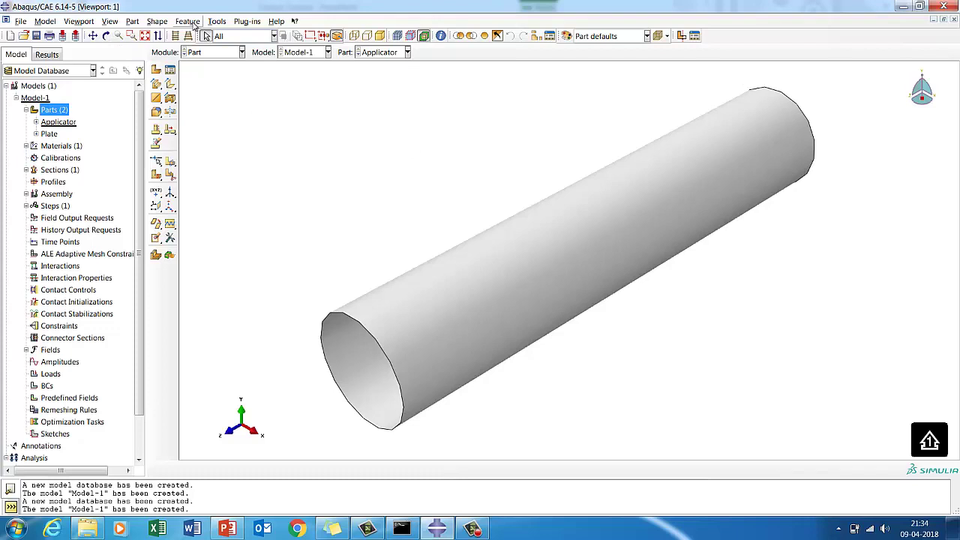
Add a reference point at the centre of the Applicator cylinder's near circular end.
{"action": "left_click", "coordinate": [217, 21]}
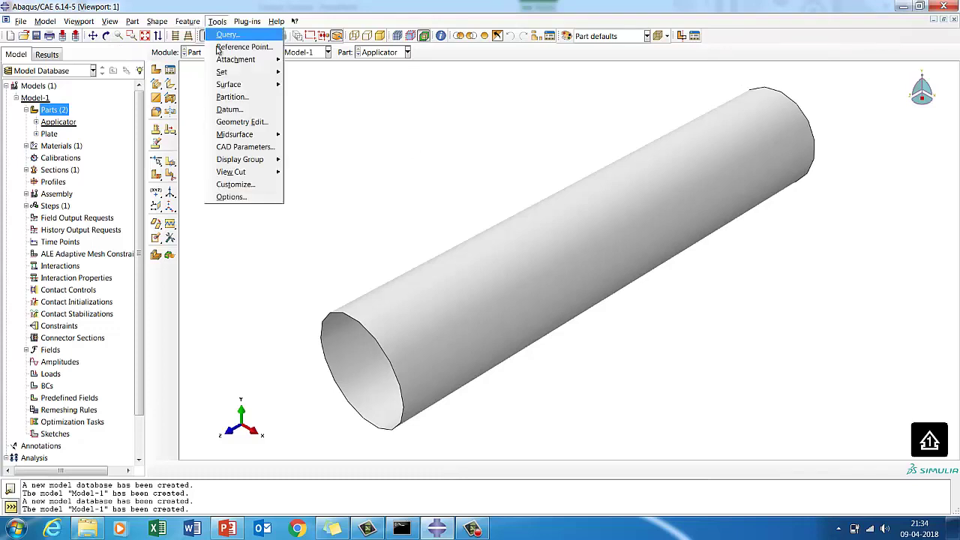
{"action": "left_click", "coordinate": [220, 46]}
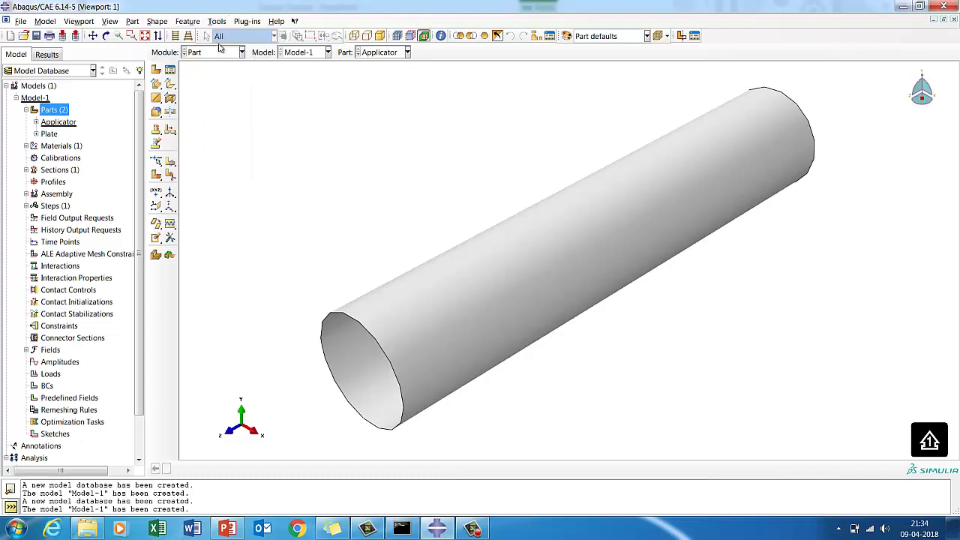
{"action": "left_click", "coordinate": [363, 372]}
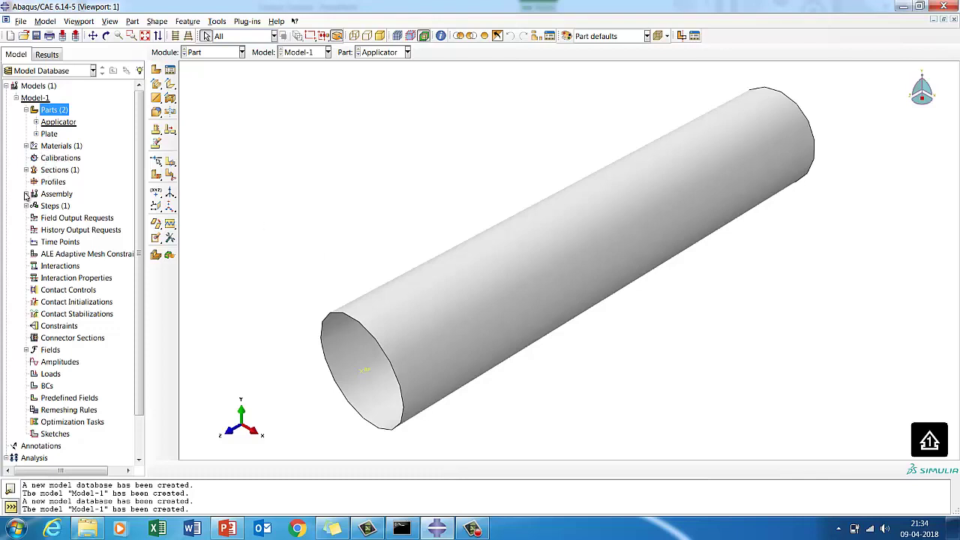
Create dependent assembly instances of the Applicator and Plate parts.
{"action": "left_click", "coordinate": [26, 195]}
{"action": "left_click", "coordinate": [63, 206]}
{"action": "right_click", "coordinate": [66, 207]}
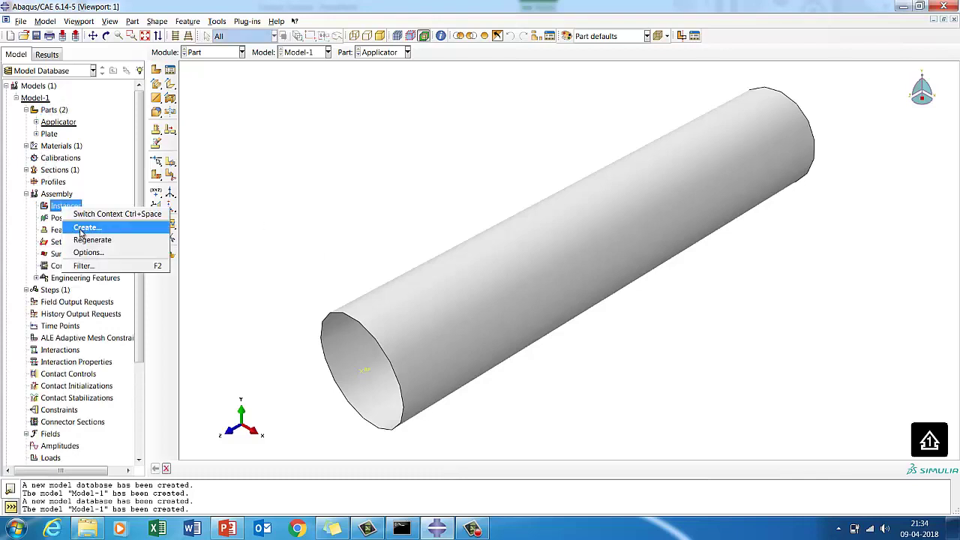
{"action": "left_click", "coordinate": [83, 229]}
{"action": "left_click_drag", "start_coordinate": [41, 222], "coordinate": [40, 237]}
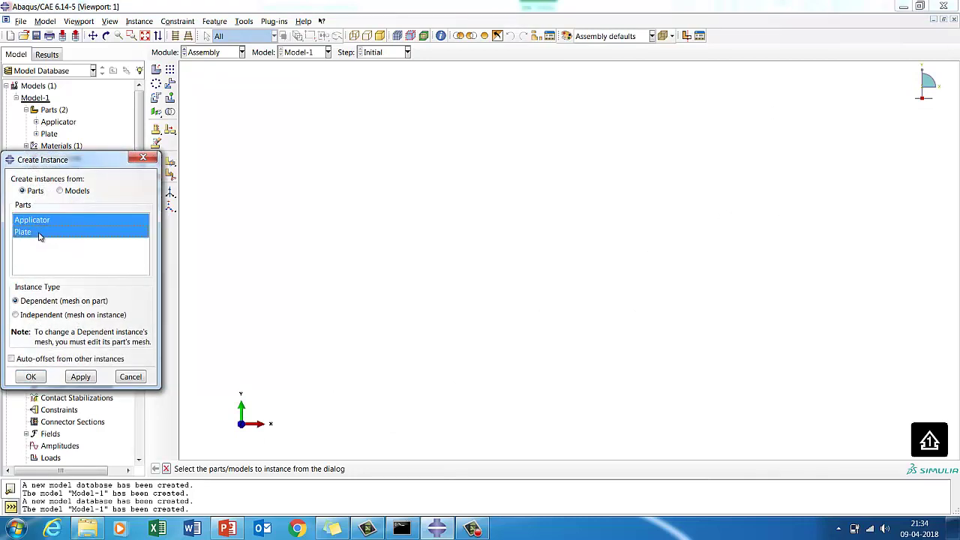
{"action": "left_click", "coordinate": [31, 378]}
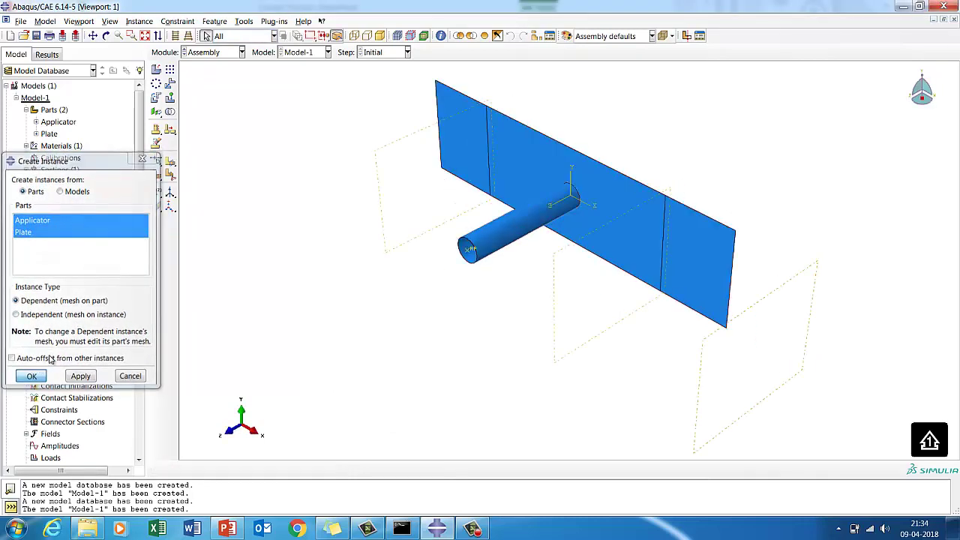
Rotate the Applicator instance 90 degrees about the axis from 0,0,0 to 1,0,0.
{"action": "left_click", "coordinate": [106, 36]}
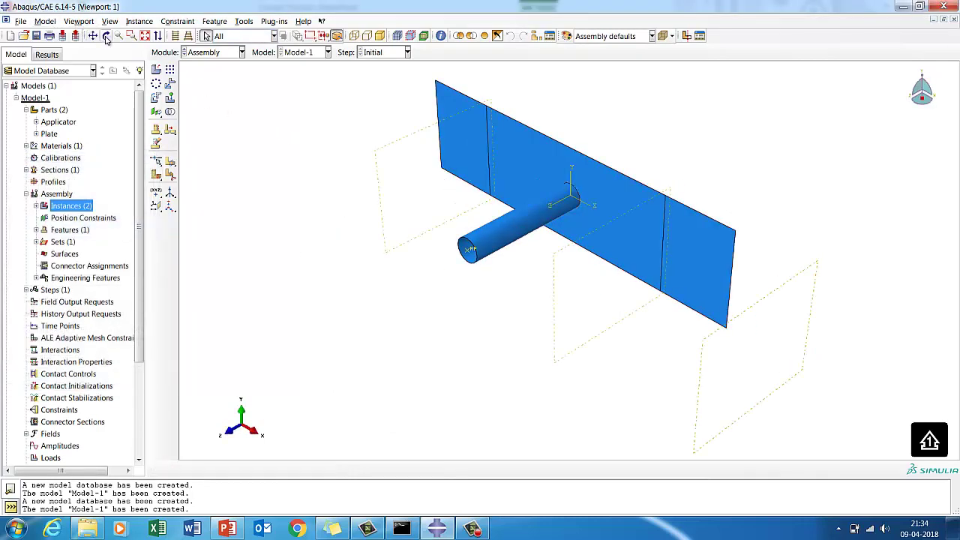
{"action": "left_click_drag", "start_coordinate": [458, 223], "coordinate": [665, 263]}
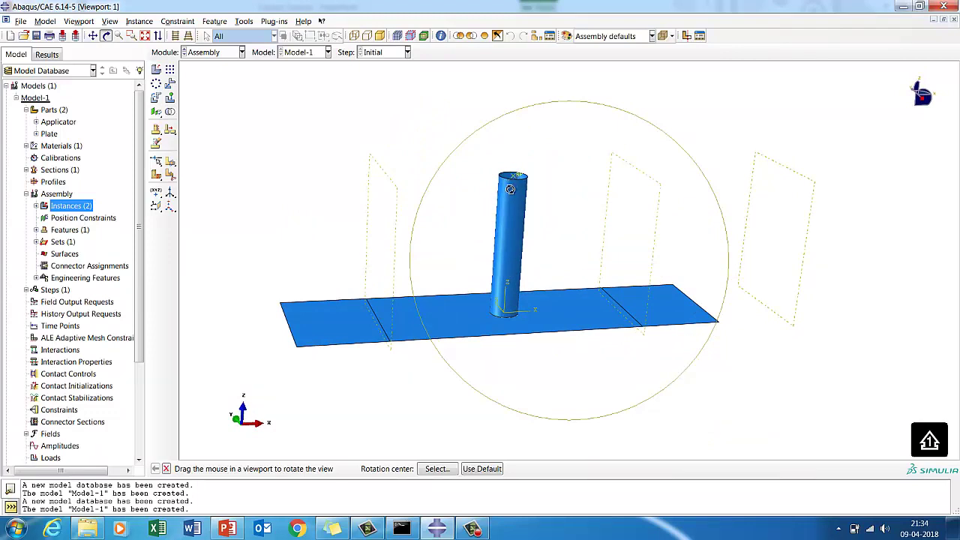
{"action": "left_click_drag", "start_coordinate": [468, 270], "coordinate": [473, 298]}
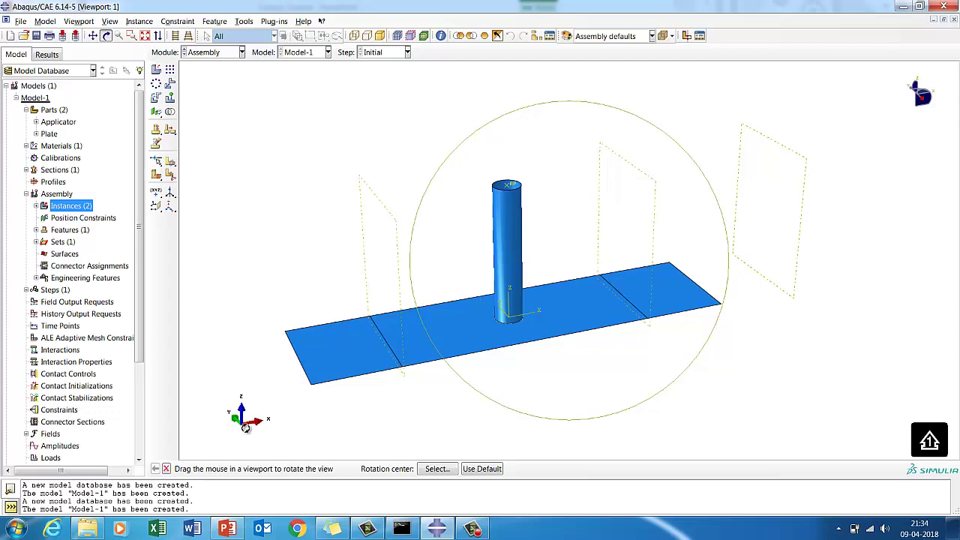
{"action": "left_click", "coordinate": [156, 98]}
{"action": "left_click", "coordinate": [515, 248]}
{"action": "left_click", "coordinate": [284, 469]}
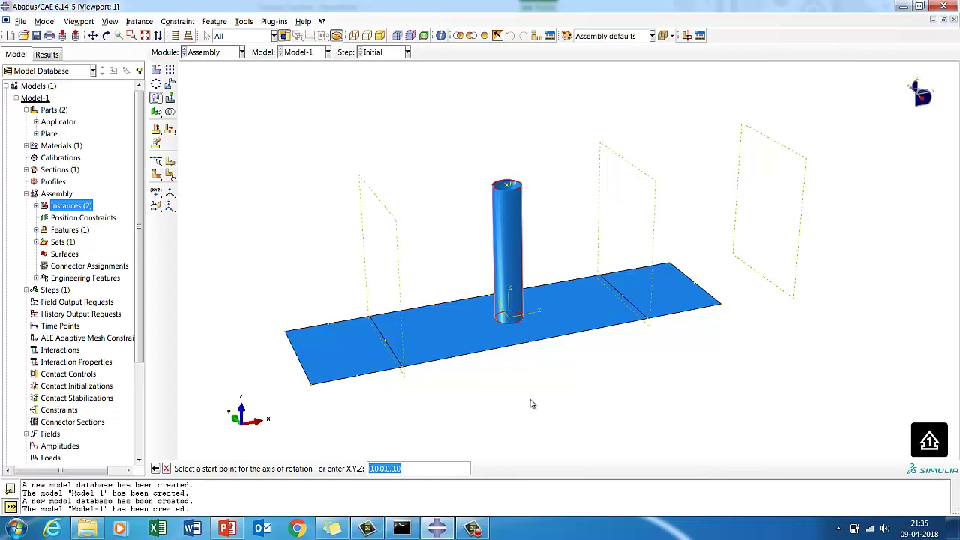
{"action": "key", "text": "Return"}
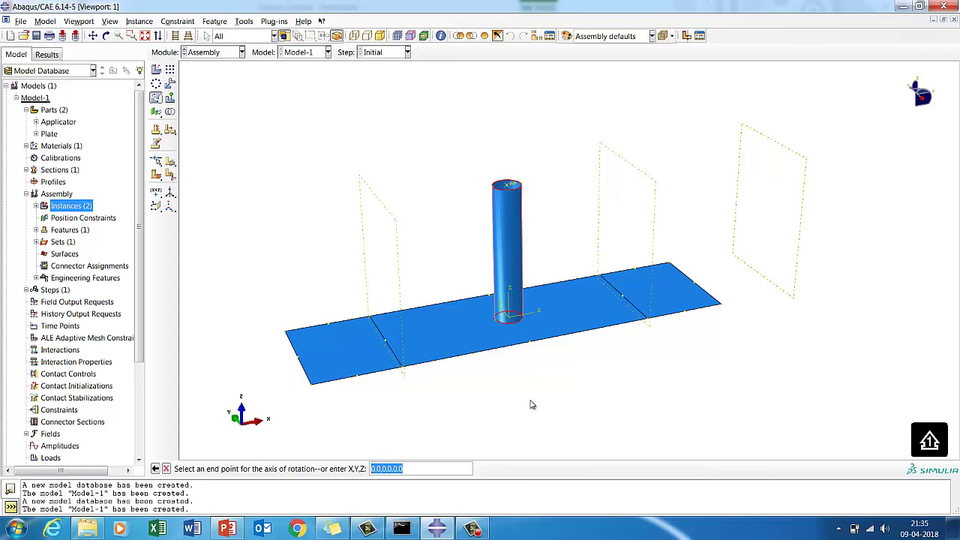
{"action": "type", "text": "1,0,0"}
{"action": "key", "text": "Return"}
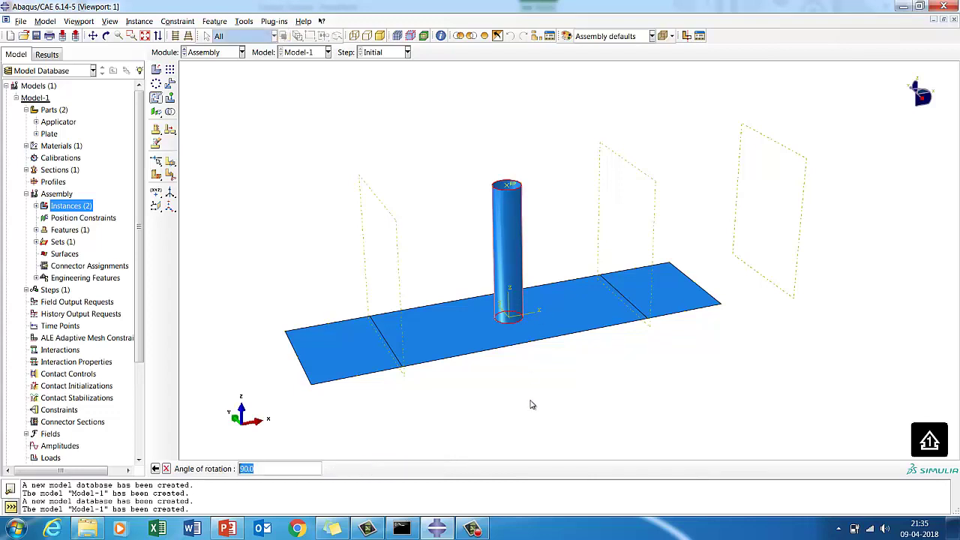
{"action": "key", "text": "Return"}
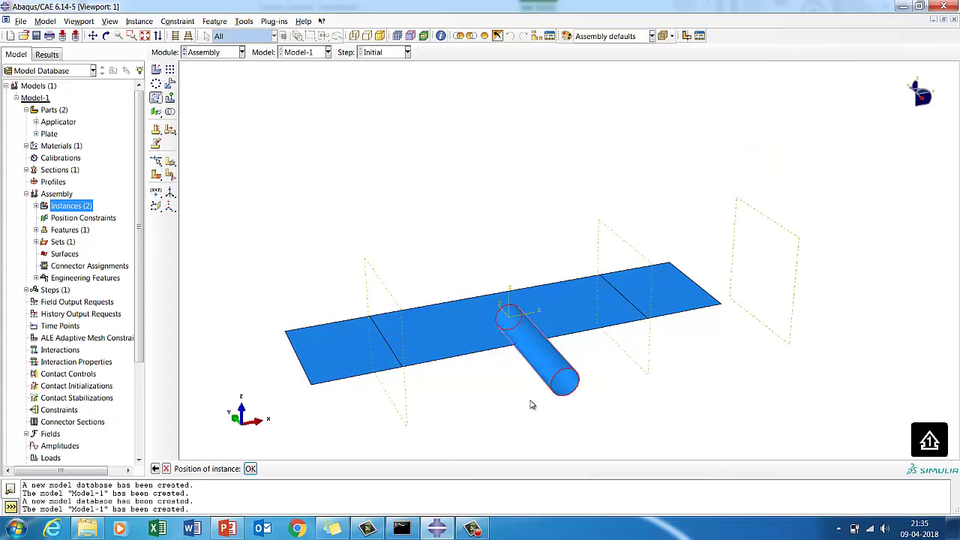
{"action": "left_click", "coordinate": [250, 469]}
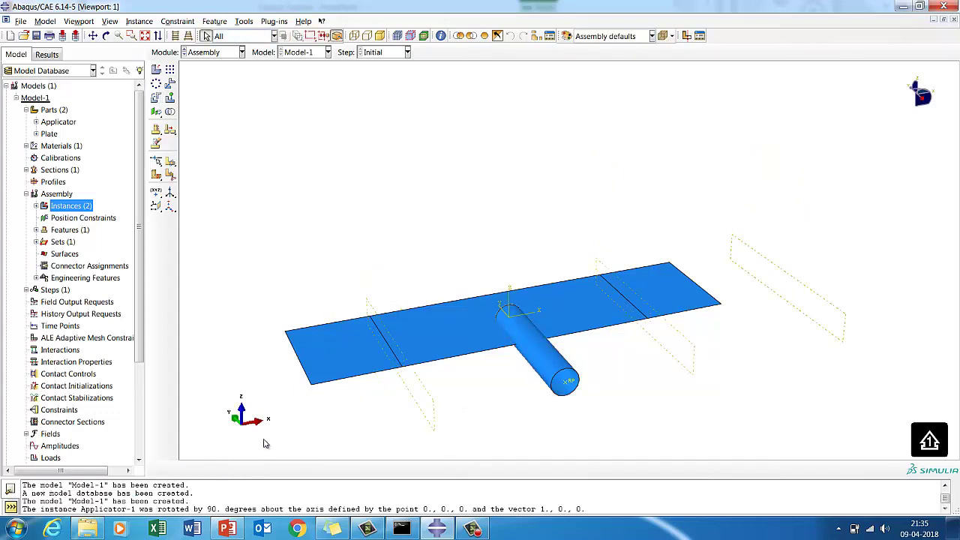
Translate the Applicator instance along Y, using the vector from 0,0,0 to 0,25,0.
{"action": "left_click", "coordinate": [170, 83]}
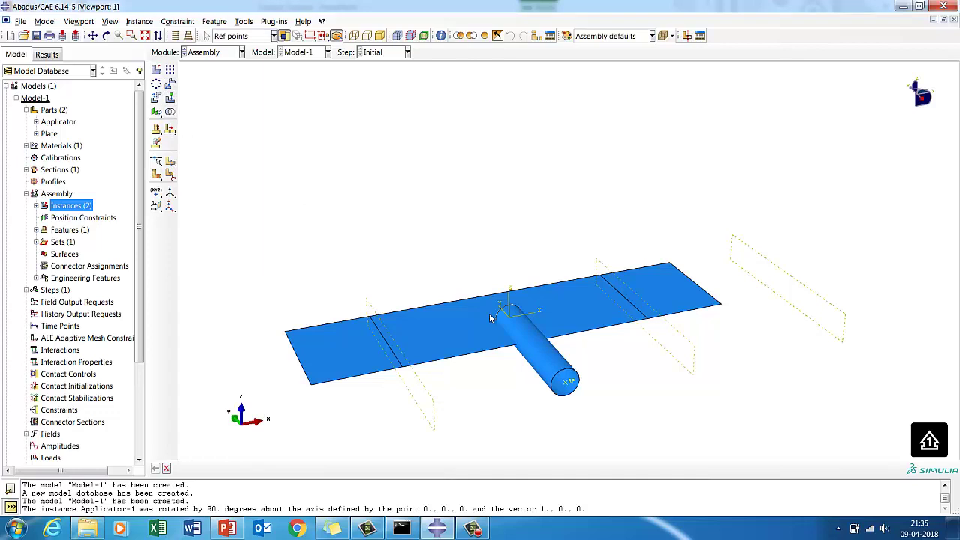
{"action": "left_click", "coordinate": [544, 359]}
{"action": "left_click", "coordinate": [292, 469]}
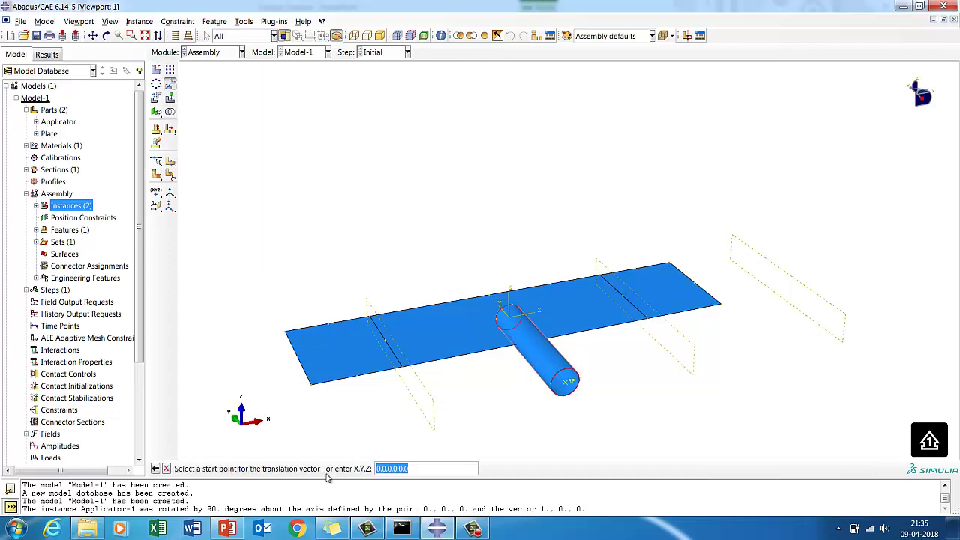
{"action": "key", "text": "Return"}
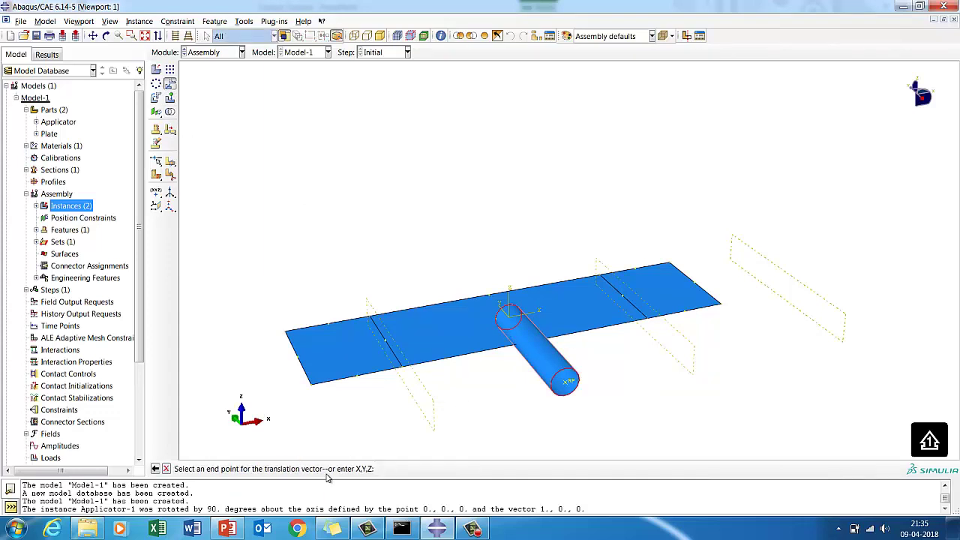
{"action": "type", "text": "0"}
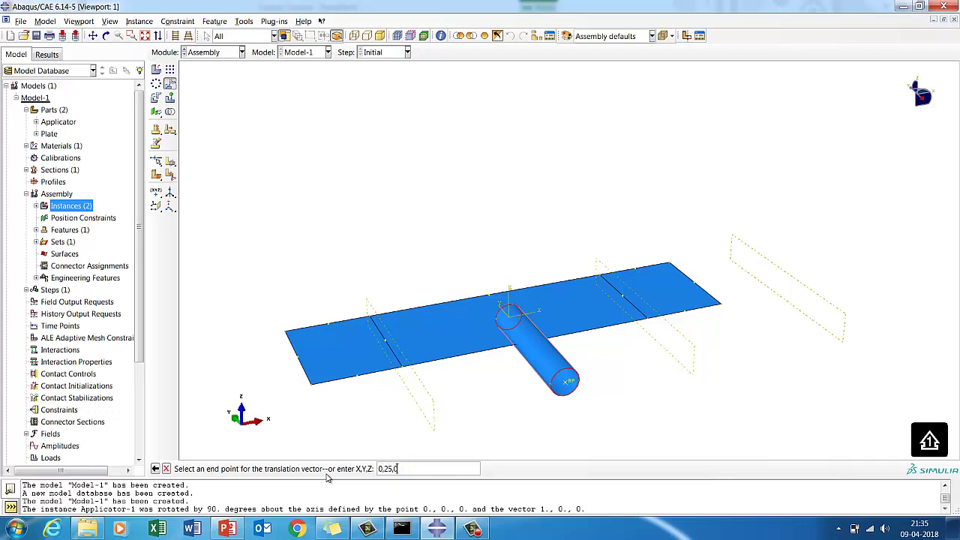
{"action": "type", "text": ",25,0"}
{"action": "key", "text": "Return"}
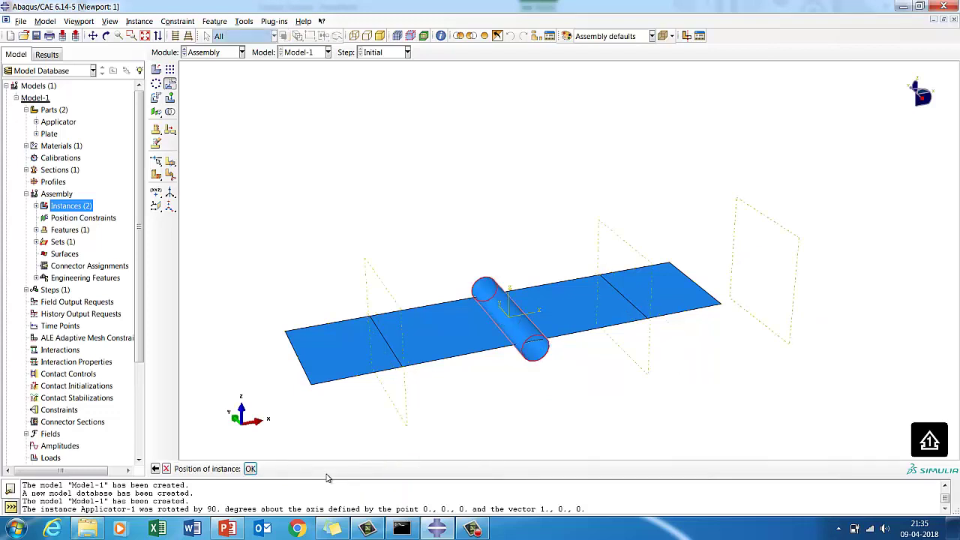
{"action": "left_click", "coordinate": [252, 469]}
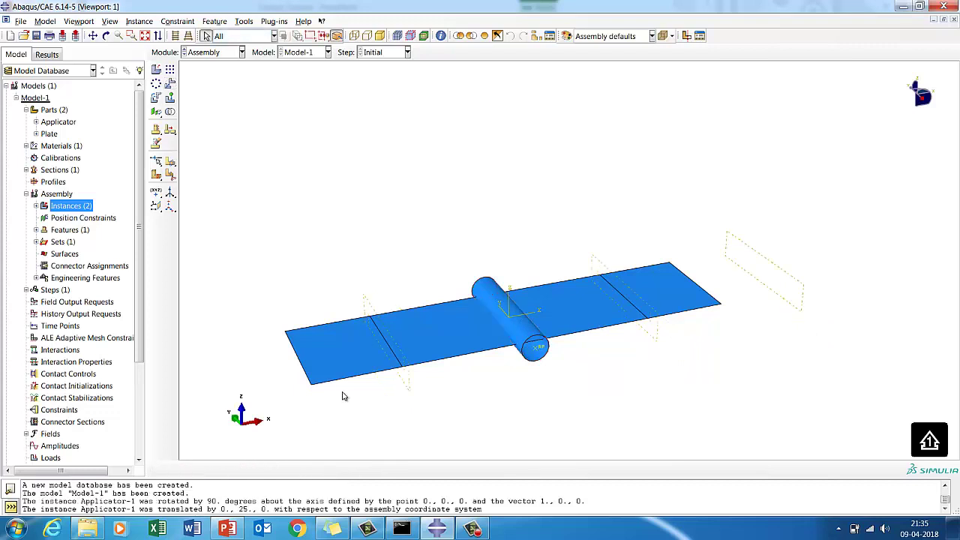
Raise the Applicator instance along Z, using the translation vector from 0,0,0 to 0,0,5.
{"action": "left_click", "coordinate": [169, 83]}
{"action": "left_click", "coordinate": [495, 300]}
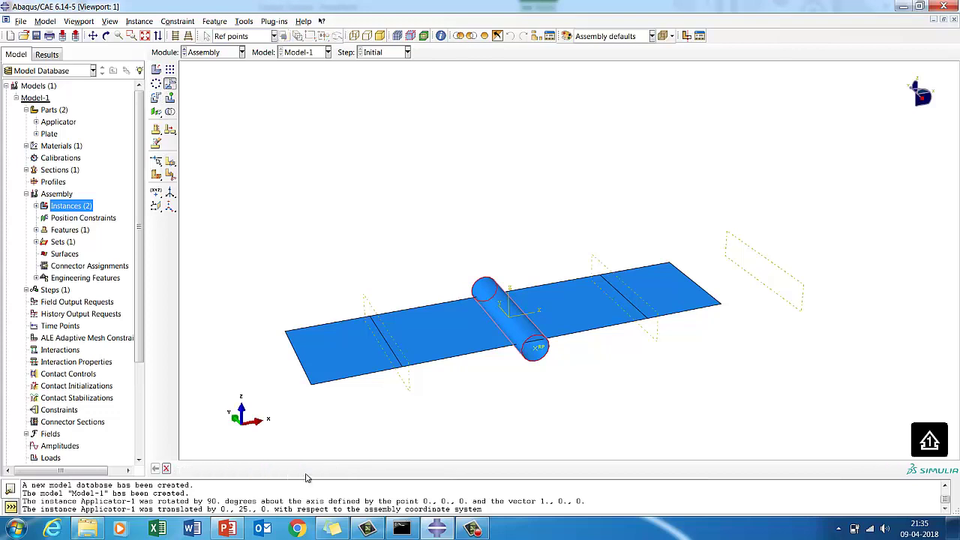
{"action": "left_click", "coordinate": [292, 469]}
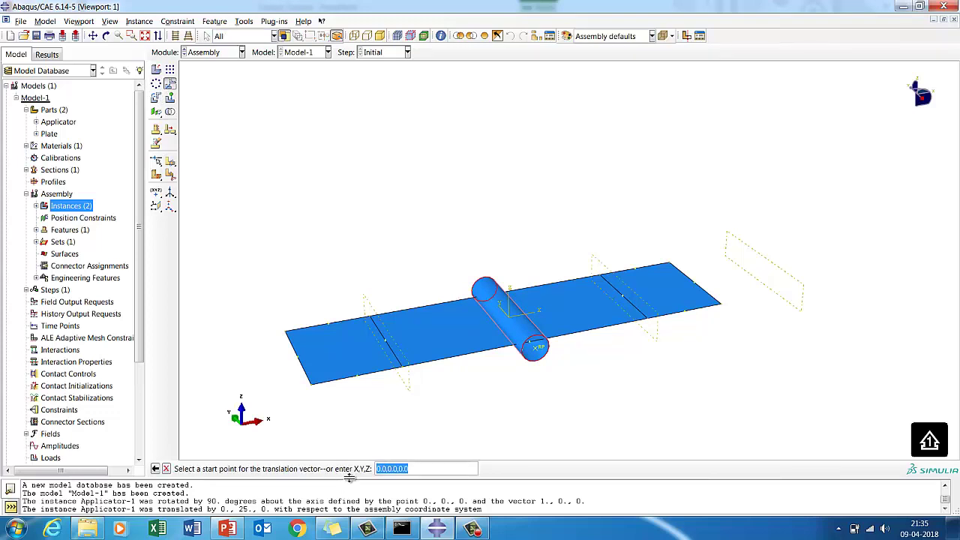
{"action": "key", "text": "Return"}
{"action": "type", "text": "0,5"}
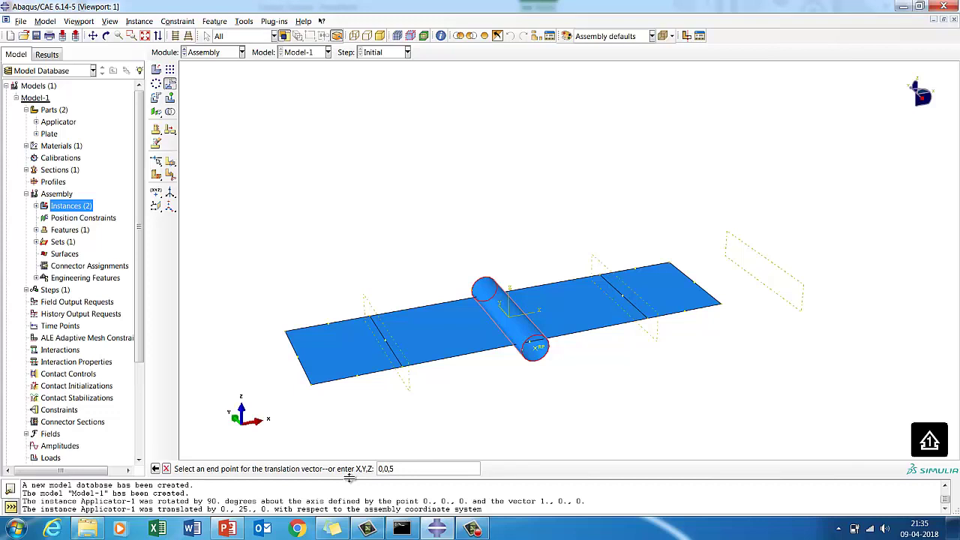
{"action": "key", "text": "Return"}
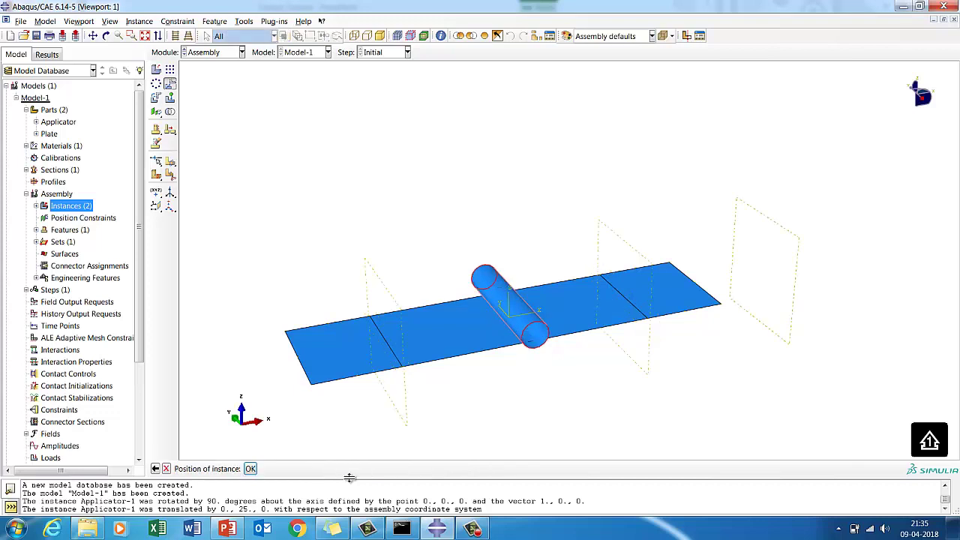
{"action": "left_click", "coordinate": [252, 469]}
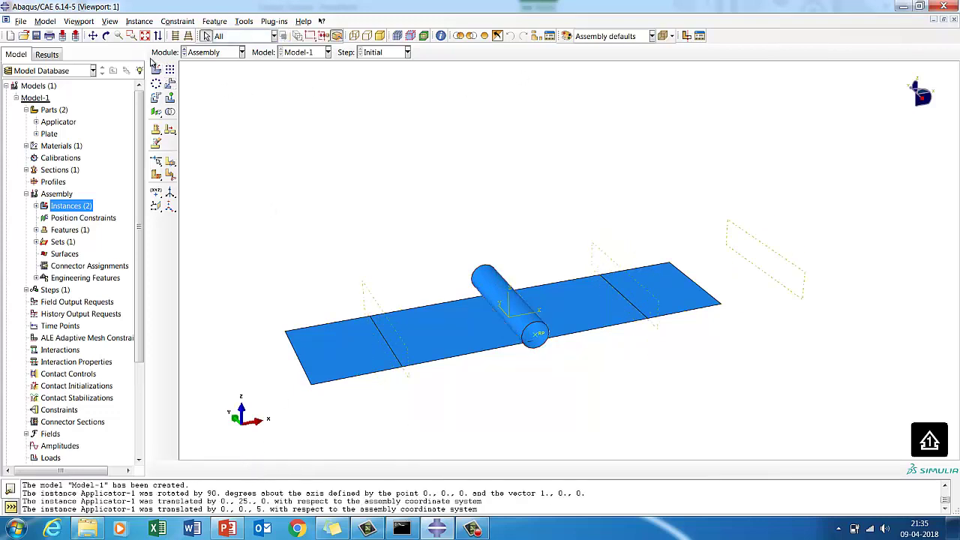
Display the Viewport toolbar and dock it in a new row beneath the existing toolbars.
{"action": "left_click", "coordinate": [110, 22]}
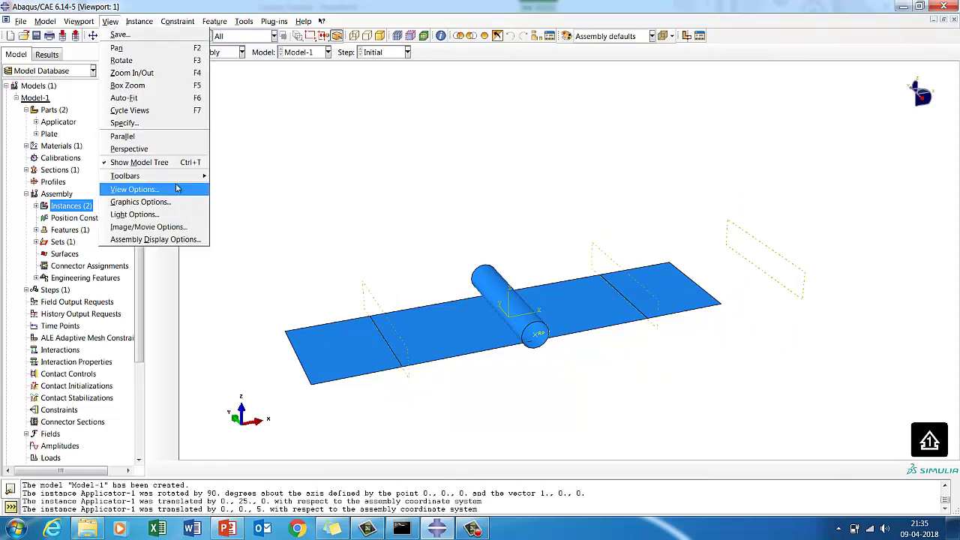
{"action": "left_click", "coordinate": [633, 136]}
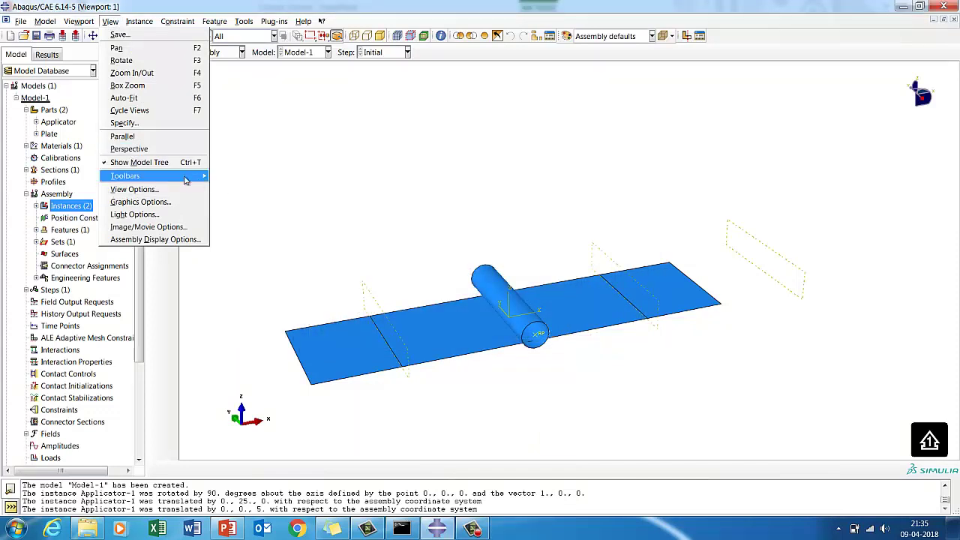
{"action": "mouse_move", "coordinate": [197, 177]}
{"action": "left_click", "coordinate": [230, 188]}
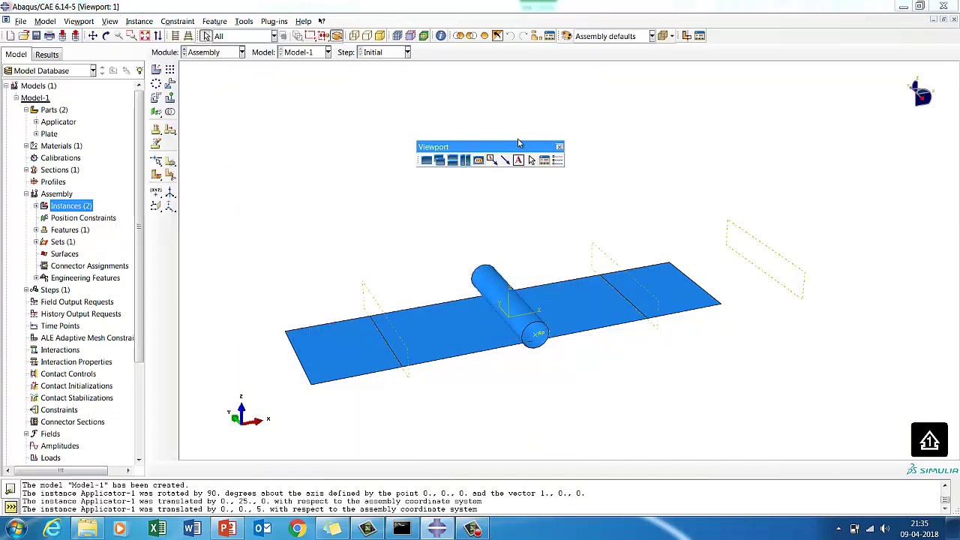
{"action": "left_click_drag", "start_coordinate": [517, 143], "coordinate": [515, 39]}
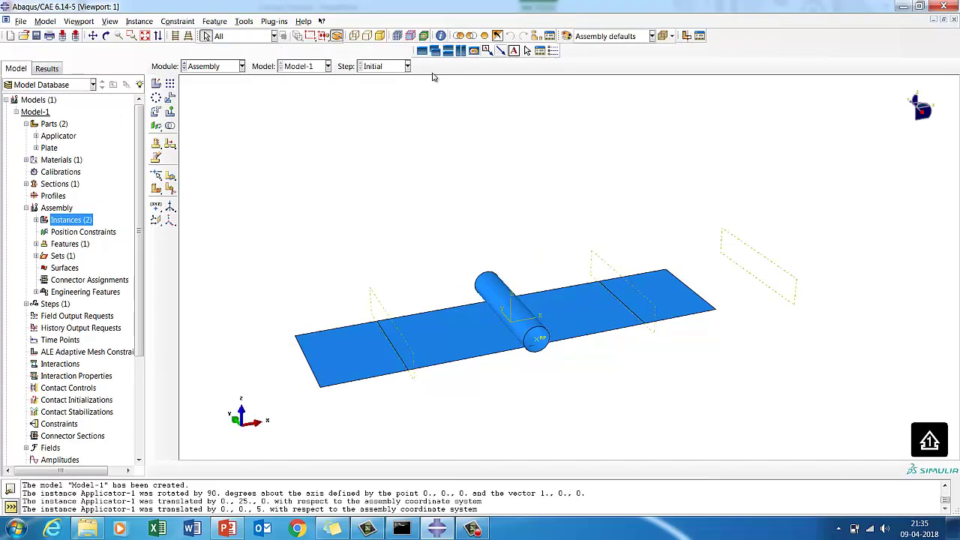
Display and dock the Views toolbar, and show the assembly in the X-Z plane with perspective turned off.
{"action": "left_click", "coordinate": [109, 21]}
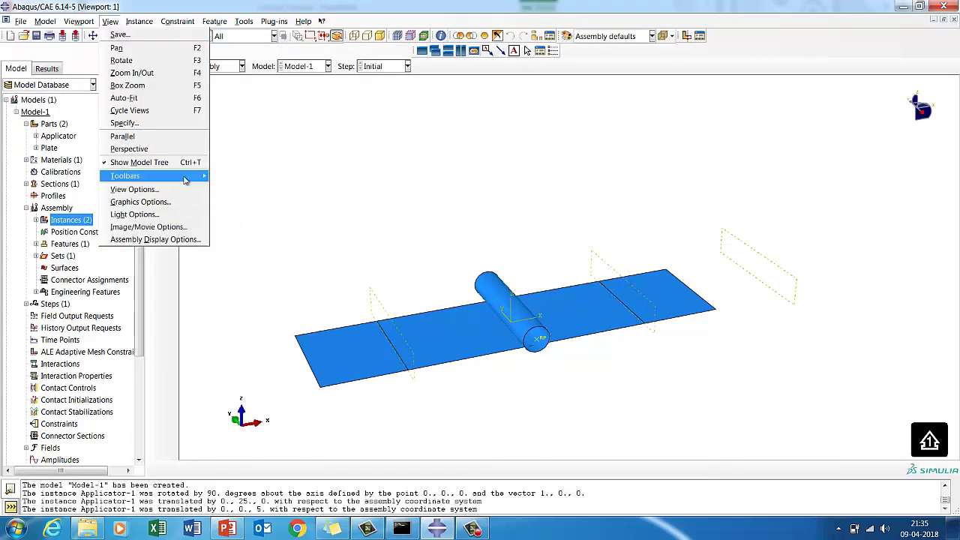
{"action": "mouse_move", "coordinate": [186, 180]}
{"action": "left_click", "coordinate": [236, 227]}
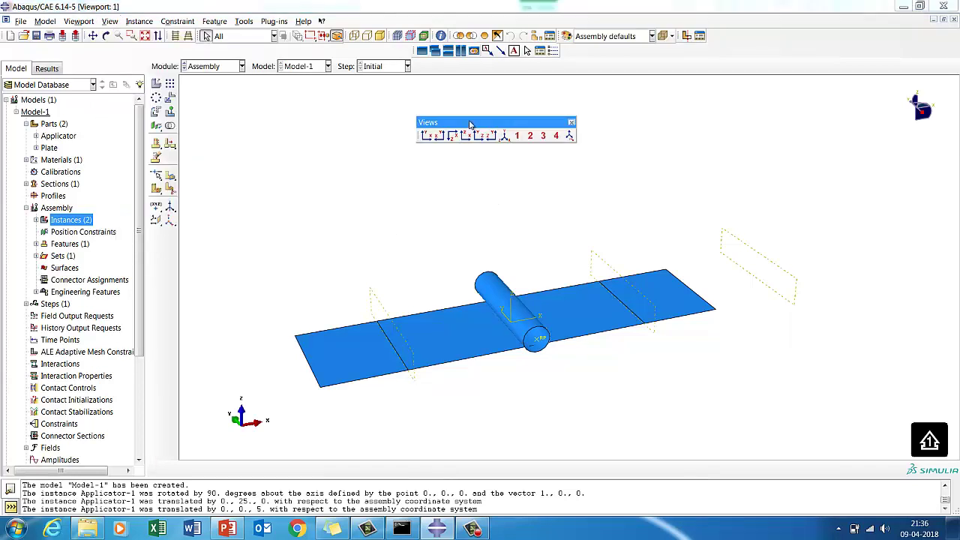
{"action": "left_click_drag", "start_coordinate": [471, 124], "coordinate": [592, 58]}
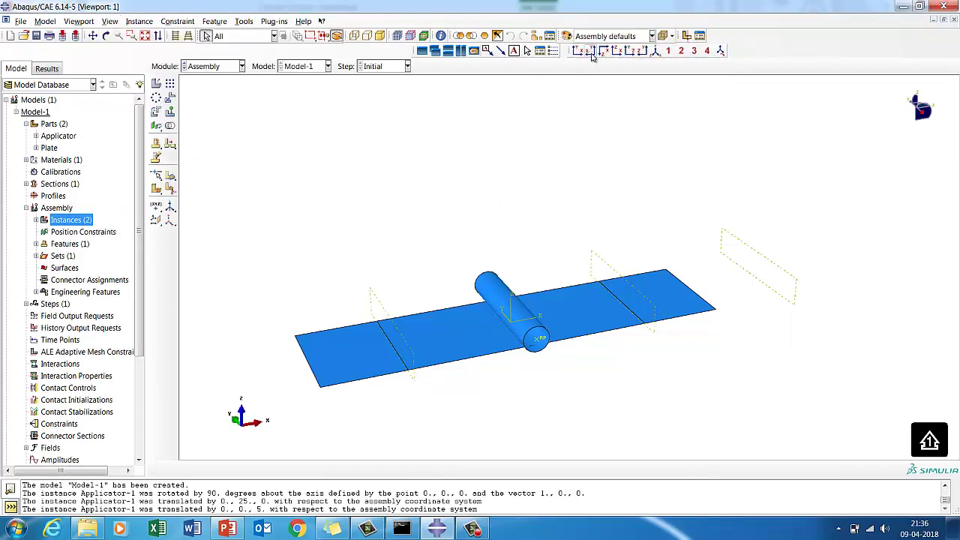
{"action": "left_click", "coordinate": [616, 52]}
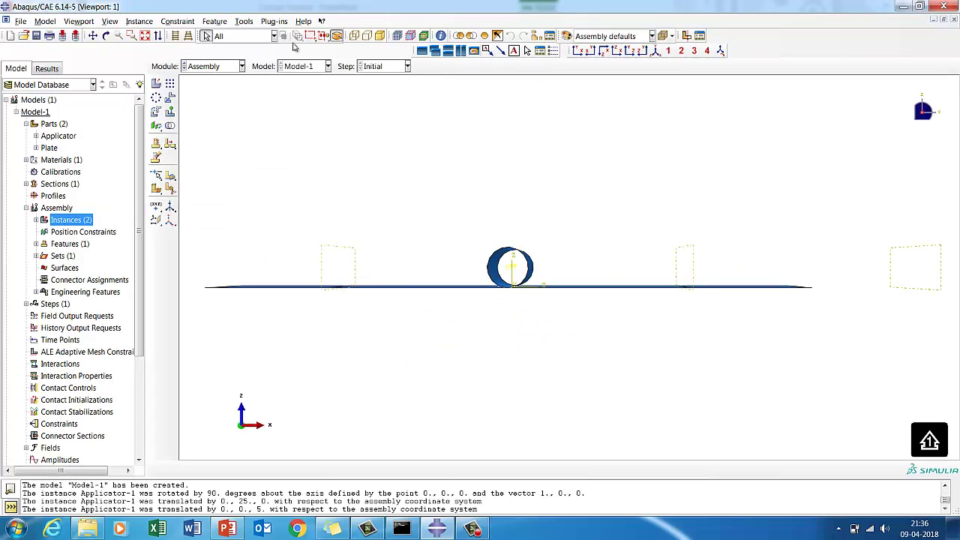
{"action": "left_click", "coordinate": [176, 37]}
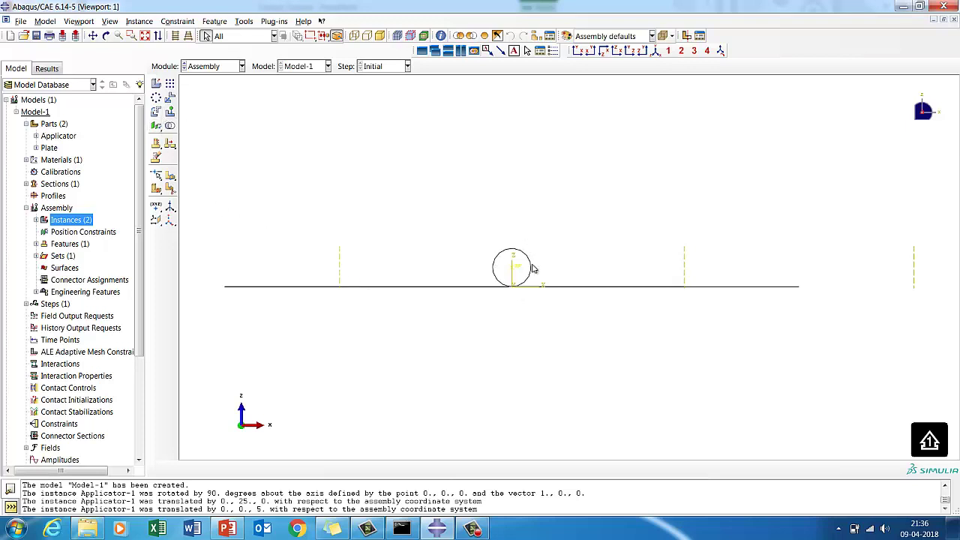
Translate the Applicator-1 instance upward along Z, using the vector from 0,0,0 to 0,0,2.
{"action": "left_click", "coordinate": [170, 99]}
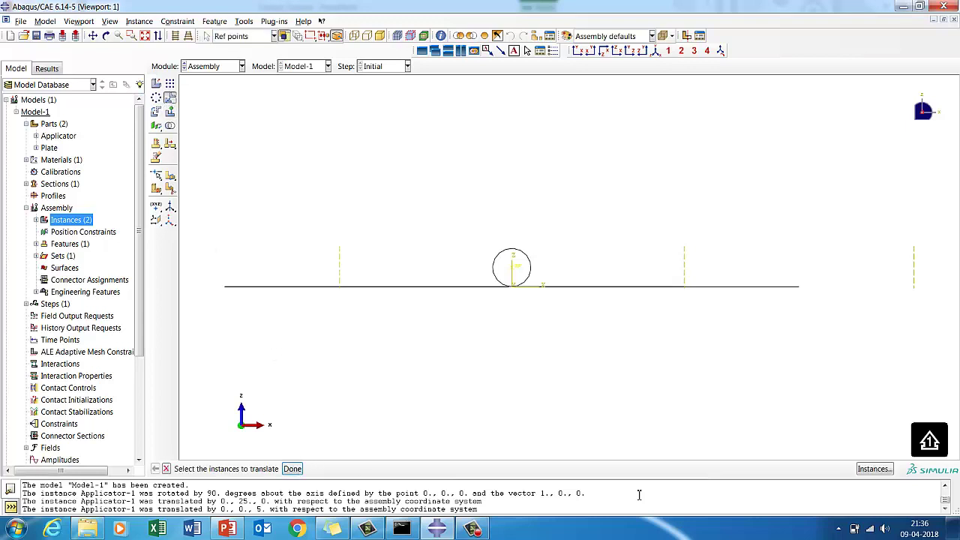
{"action": "left_click", "coordinate": [874, 469]}
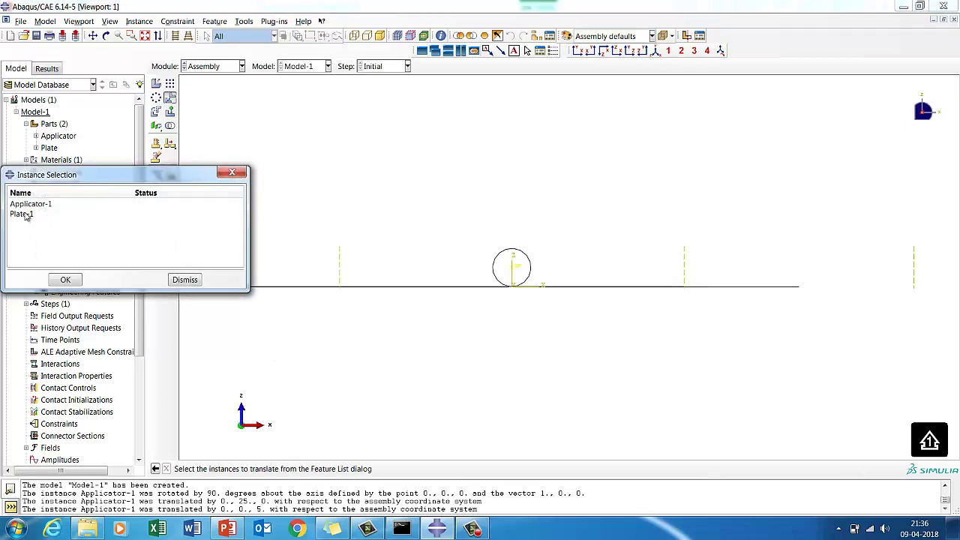
{"action": "left_click", "coordinate": [31, 205]}
{"action": "left_click", "coordinate": [65, 280]}
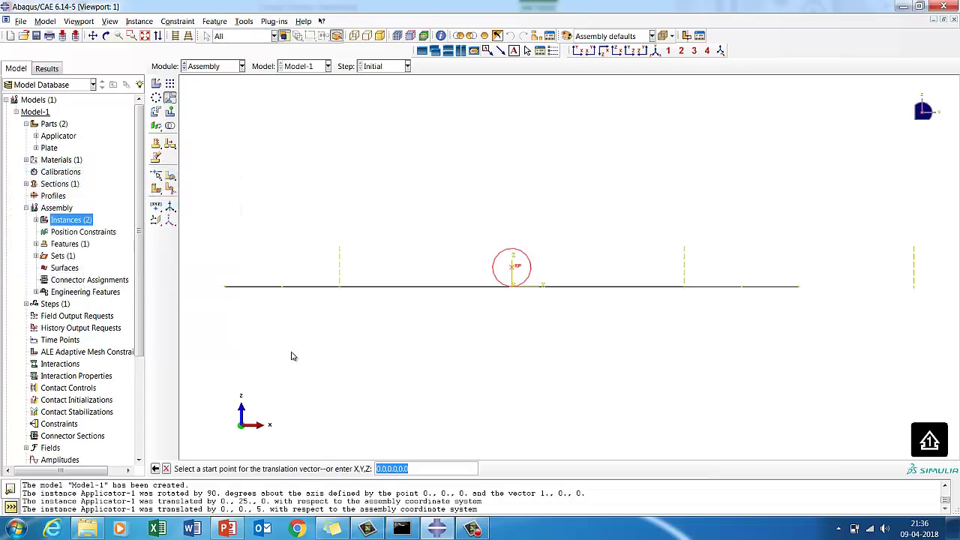
{"action": "key", "text": "Return"}
{"action": "type", "text": "0,0,2"}
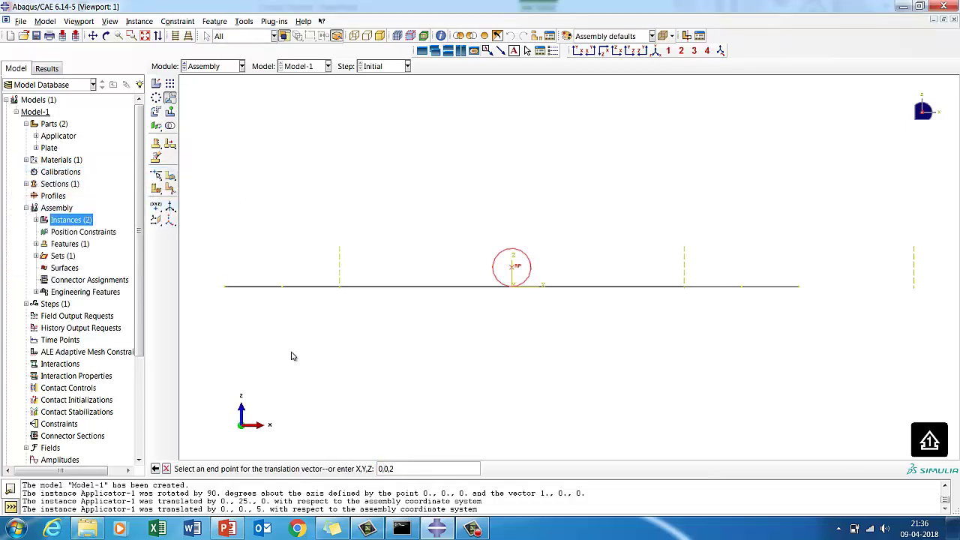
{"action": "key", "text": "Return"}
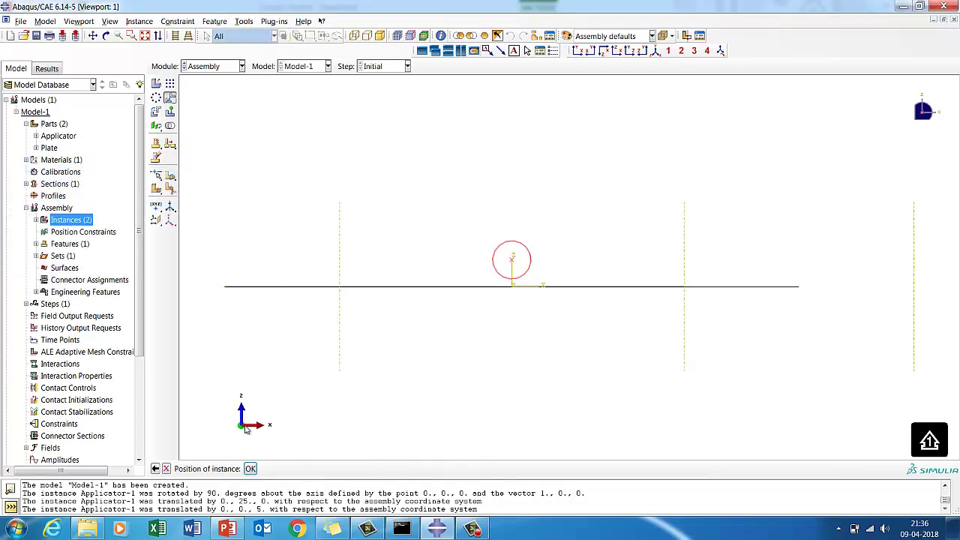
{"action": "left_click", "coordinate": [250, 469]}
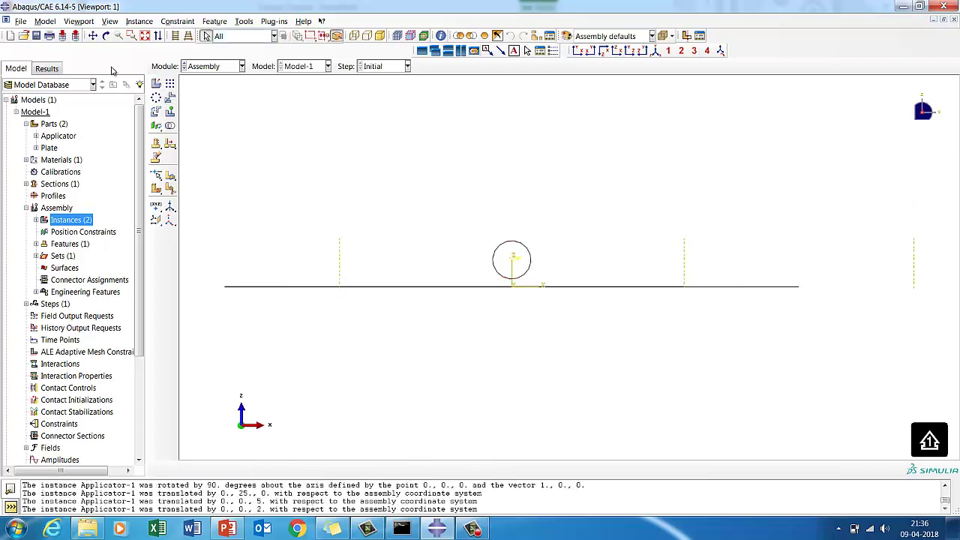
Create a Static, General analysis step named Bending after the Initial step.
{"action": "left_click", "coordinate": [145, 35]}
{"action": "left_click", "coordinate": [204, 68]}
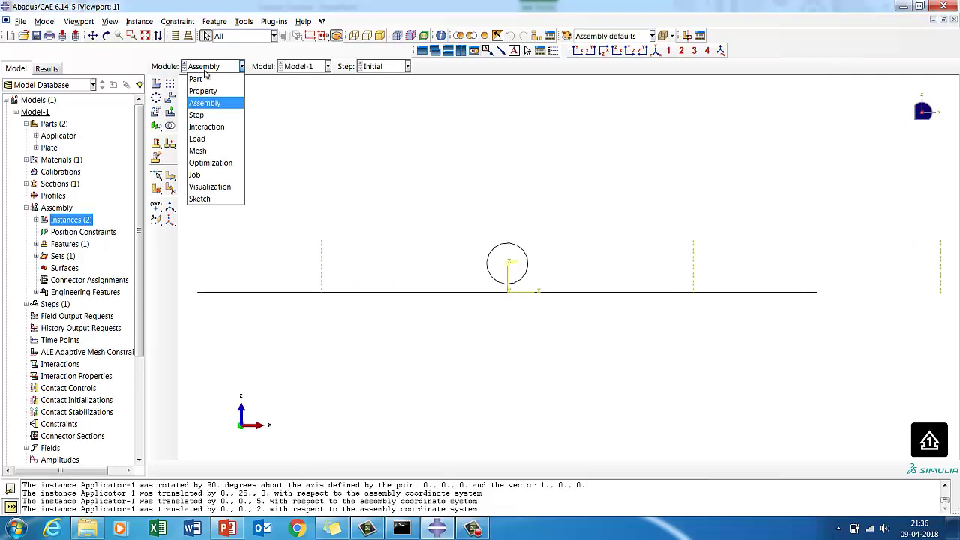
{"action": "left_click", "coordinate": [202, 115]}
{"action": "left_click", "coordinate": [171, 88]}
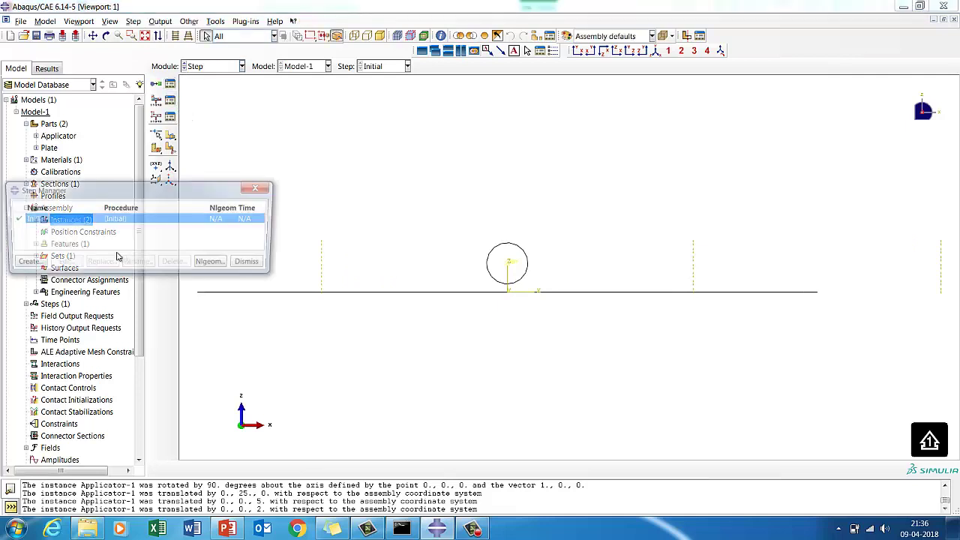
{"action": "left_click", "coordinate": [24, 263]}
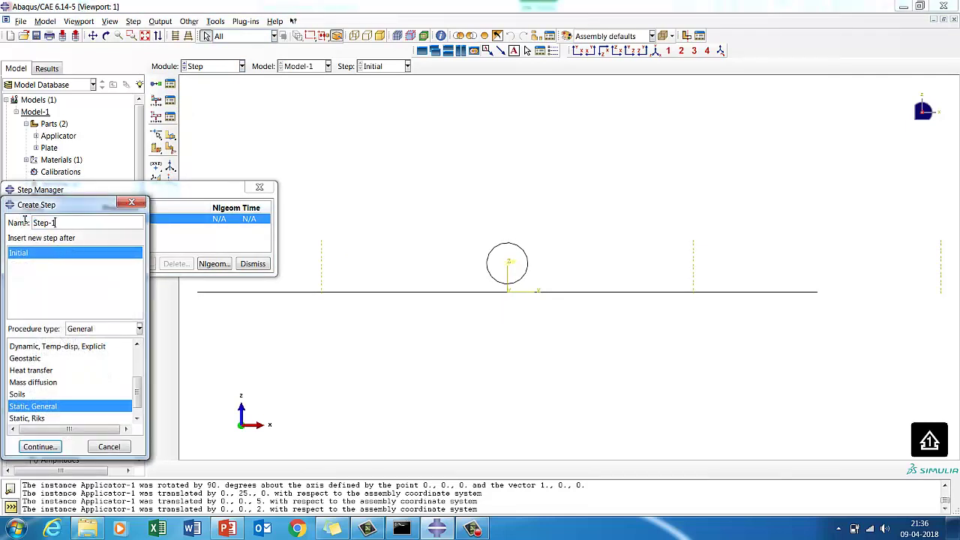
{"action": "type", "text": "Bending"}
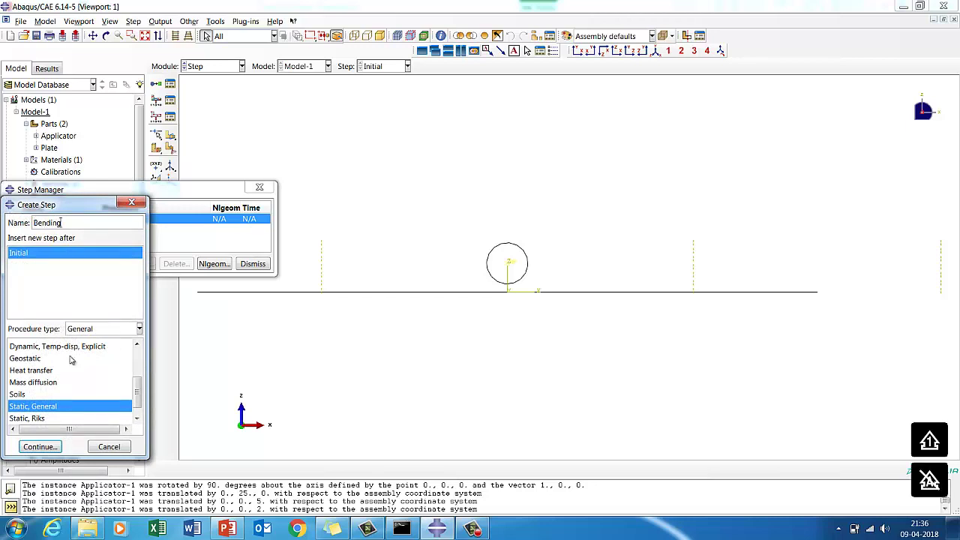
{"action": "left_click", "coordinate": [44, 447]}
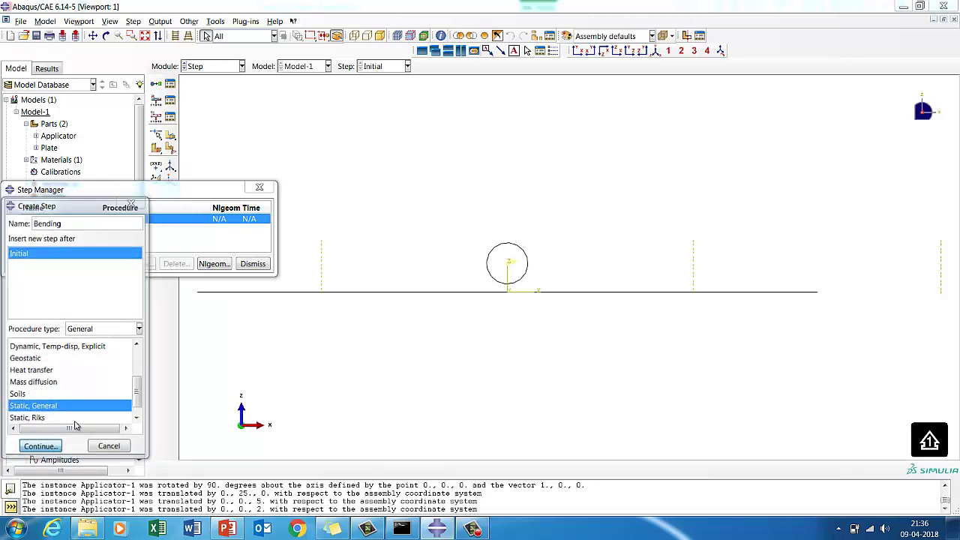
Turn on Nlgeom for the Bending step and set its initial increment size to 0.01.
{"action": "left_click", "coordinate": [50, 164]}
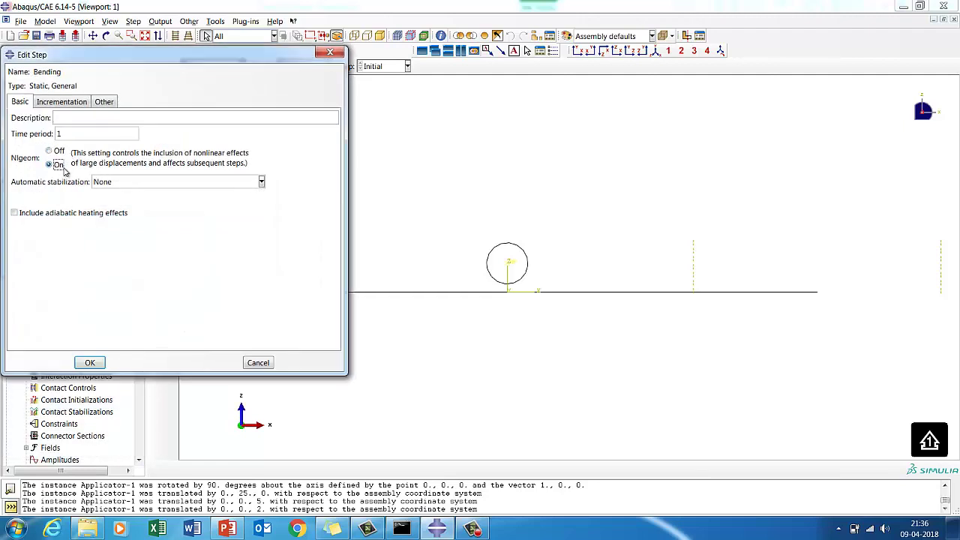
{"action": "left_click", "coordinate": [51, 105]}
{"action": "left_click_drag", "start_coordinate": [72, 161], "coordinate": [45, 159]}
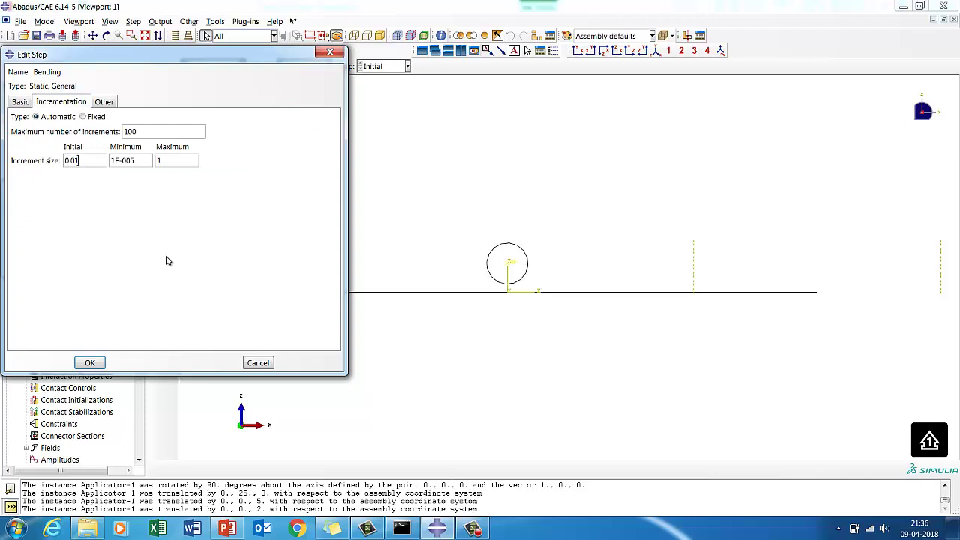
{"action": "left_click", "coordinate": [90, 362]}
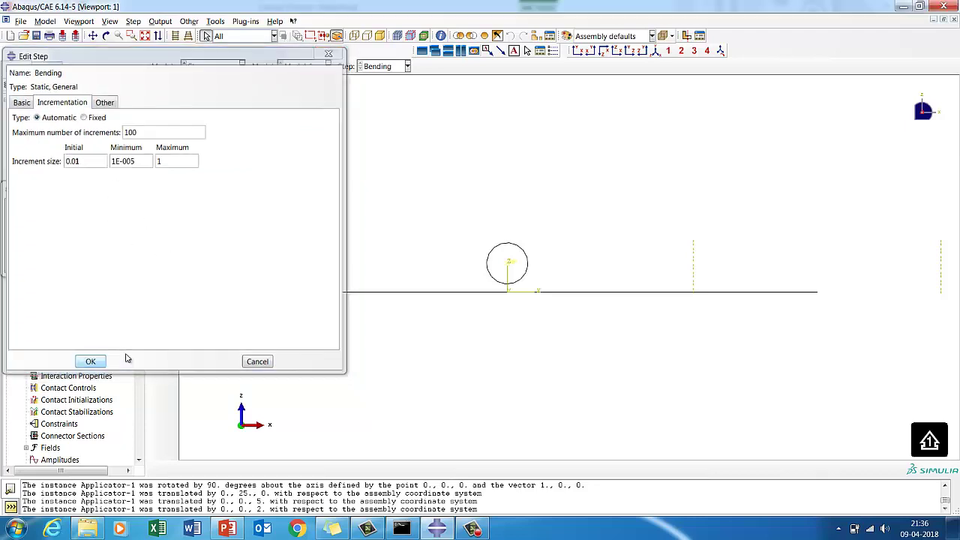
{"action": "left_click", "coordinate": [248, 265]}
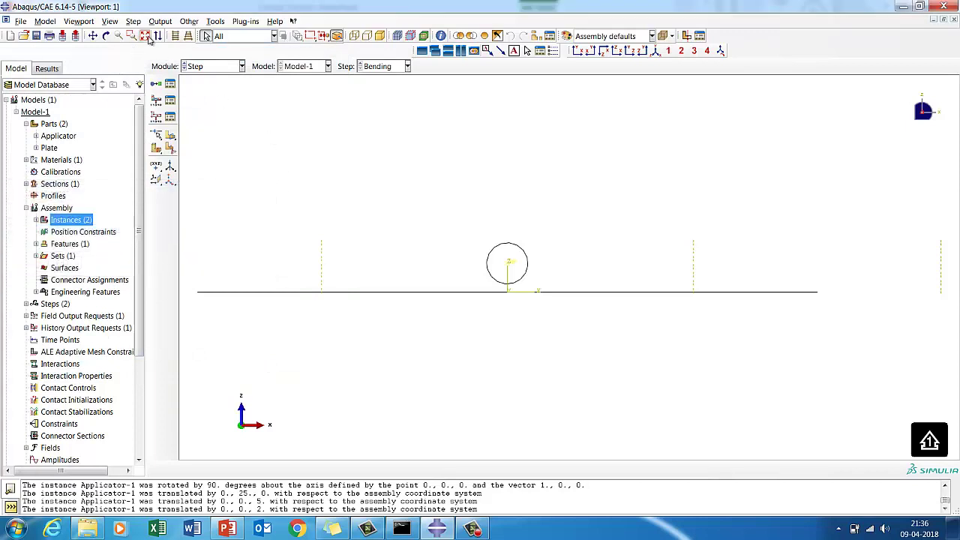
Create a contact interaction property in the Interaction module and add normal behavior with "Hard" Contact.
{"action": "left_click", "coordinate": [106, 35]}
{"action": "left_click_drag", "start_coordinate": [568, 274], "coordinate": [510, 322]}
{"action": "left_click", "coordinate": [186, 66]}
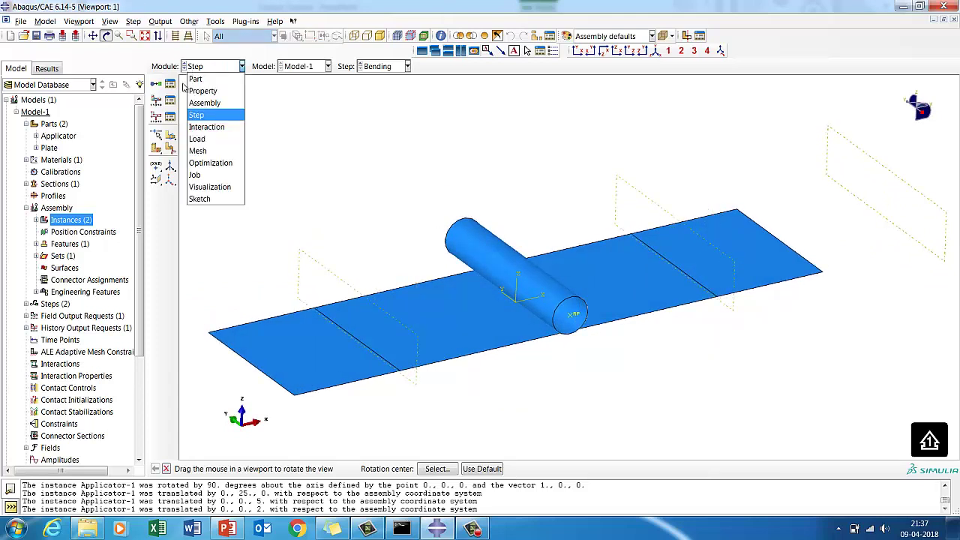
{"action": "left_click", "coordinate": [204, 127]}
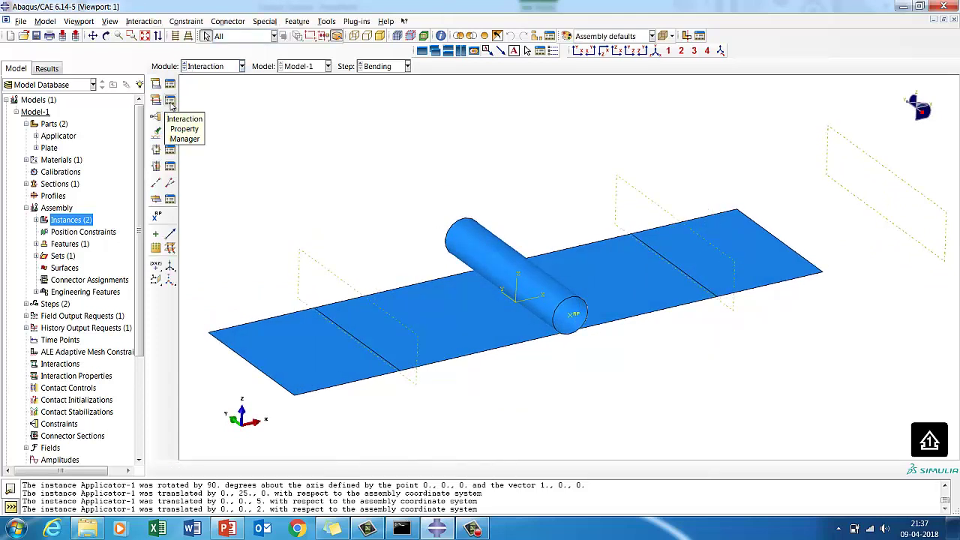
{"action": "left_click", "coordinate": [171, 106]}
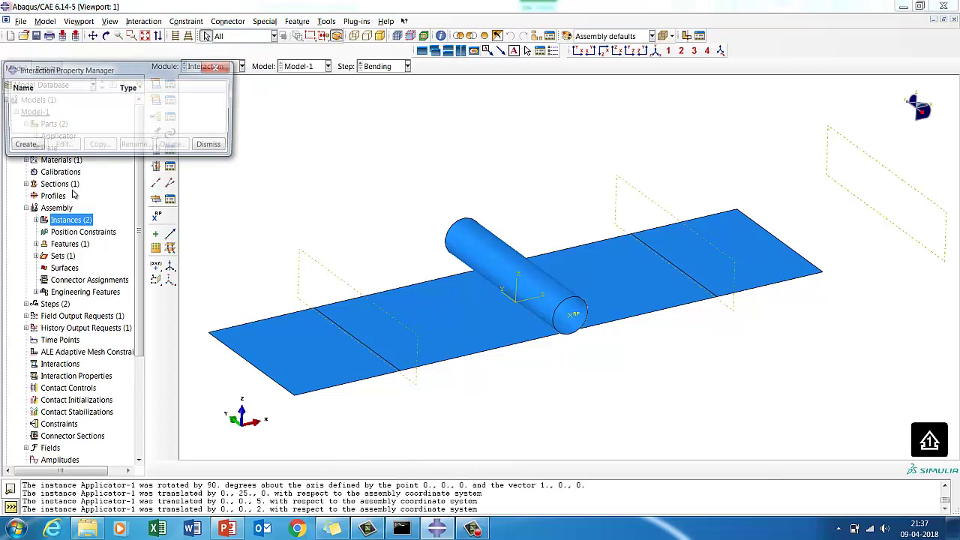
{"action": "left_click", "coordinate": [23, 146]}
{"action": "left_click", "coordinate": [49, 214]}
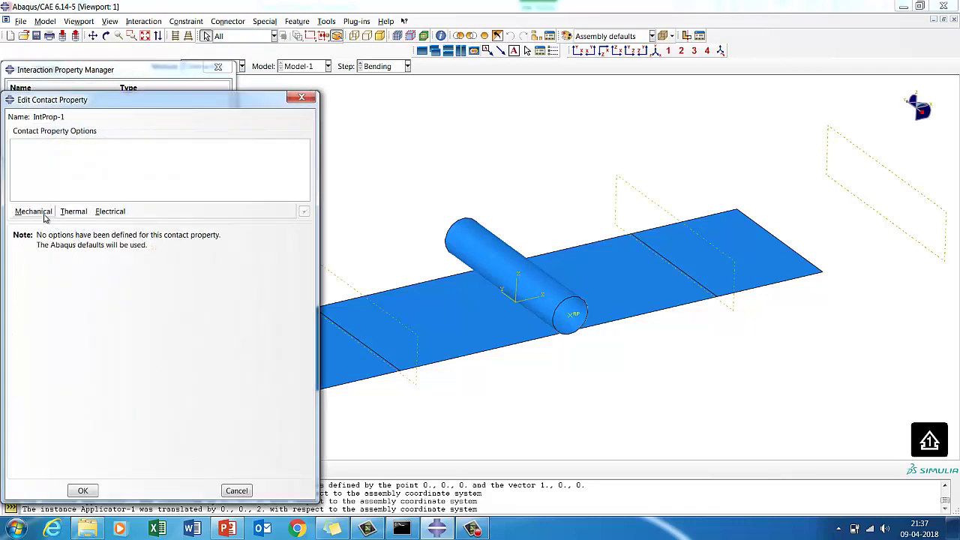
{"action": "left_click", "coordinate": [38, 212]}
{"action": "left_click", "coordinate": [47, 236]}
Add tangential behavior to the contact property with the Penalty friction formulation and a friction coefficient of 0.2.
{"action": "left_click", "coordinate": [38, 212]}
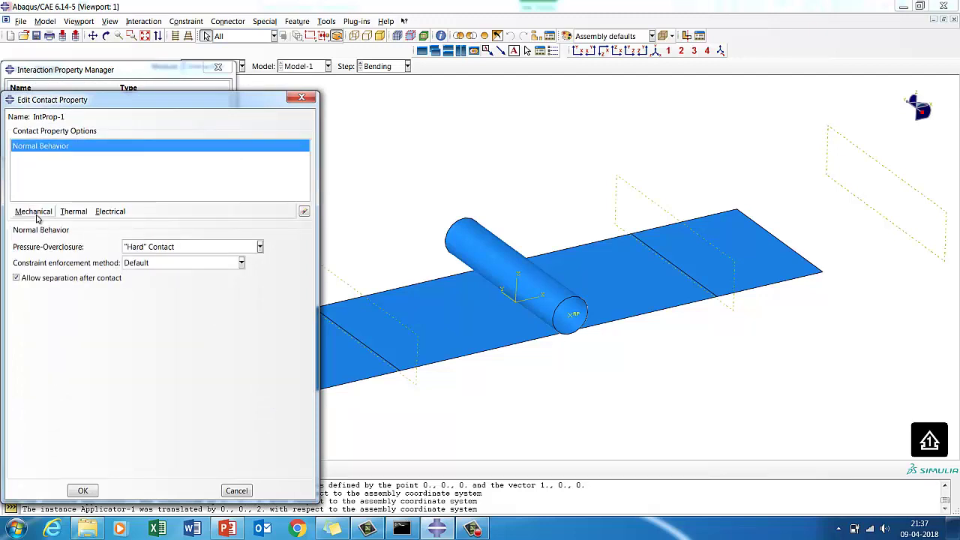
{"action": "left_click", "coordinate": [45, 225]}
{"action": "left_click", "coordinate": [116, 246]}
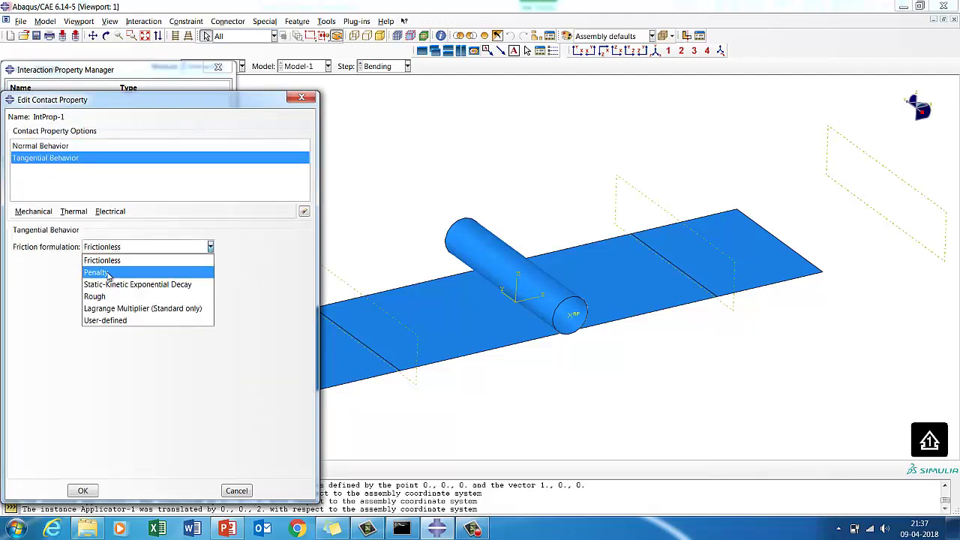
{"action": "left_click", "coordinate": [105, 271]}
{"action": "left_click", "coordinate": [53, 373]}
{"action": "type", "text": "0"}
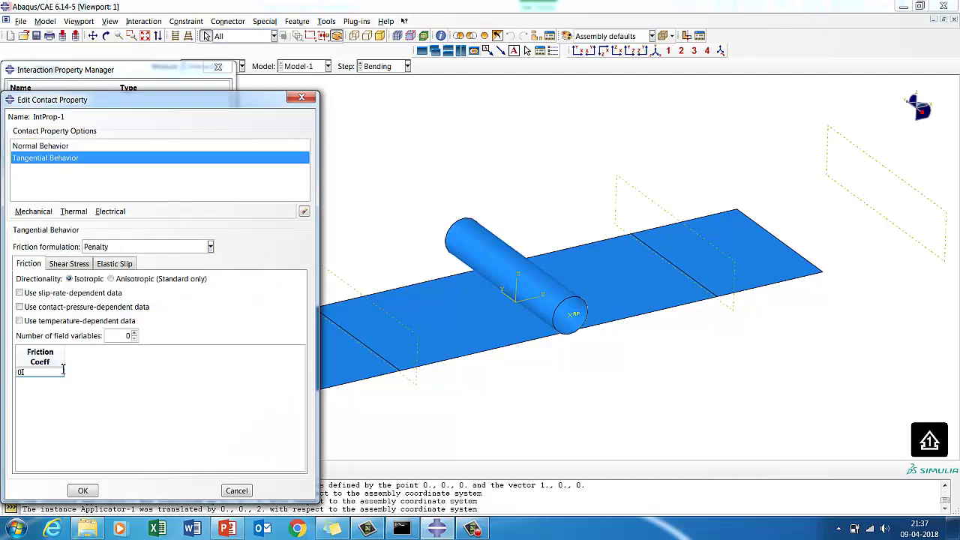
{"action": "type", "text": ".2"}
{"action": "left_click", "coordinate": [83, 491]}
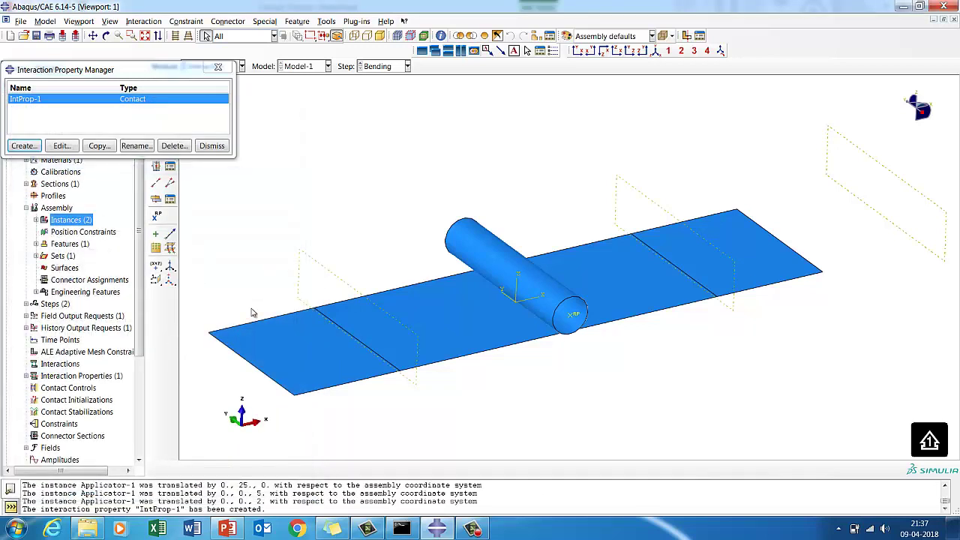
{"action": "left_click", "coordinate": [212, 146]}
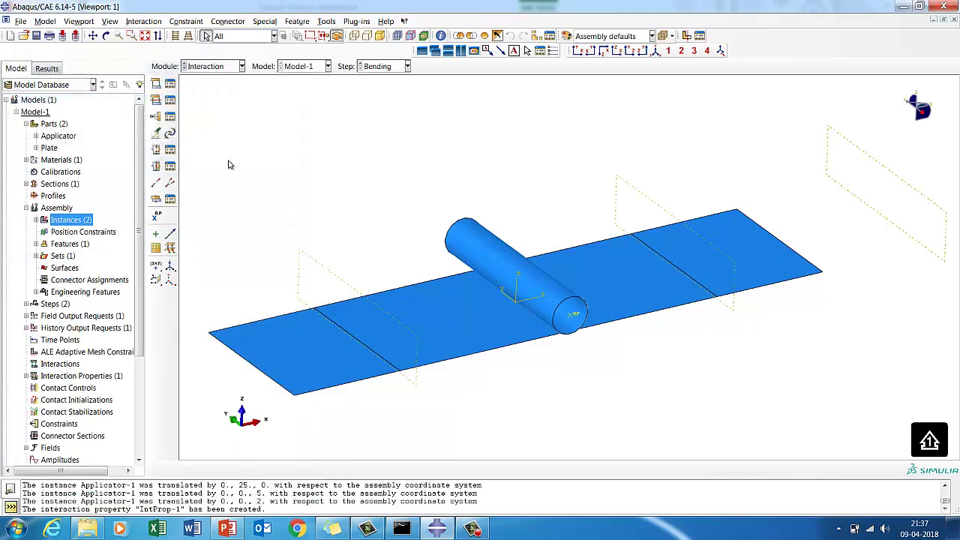
Return to the Applicator part in the Part module and create a datum plane offset from the XZ principal plane.
{"action": "left_click", "coordinate": [199, 67]}
{"action": "left_click", "coordinate": [201, 81]}
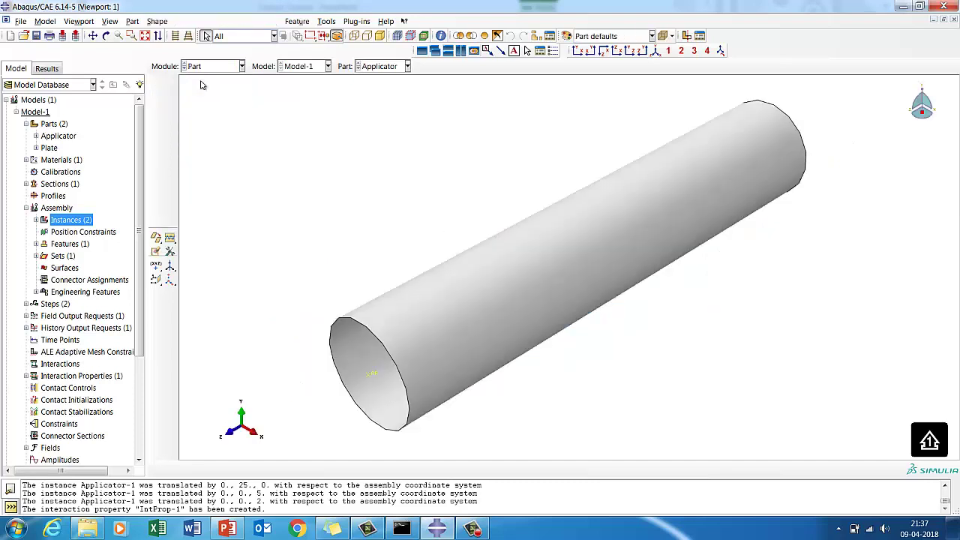
{"action": "left_click", "coordinate": [60, 135]}
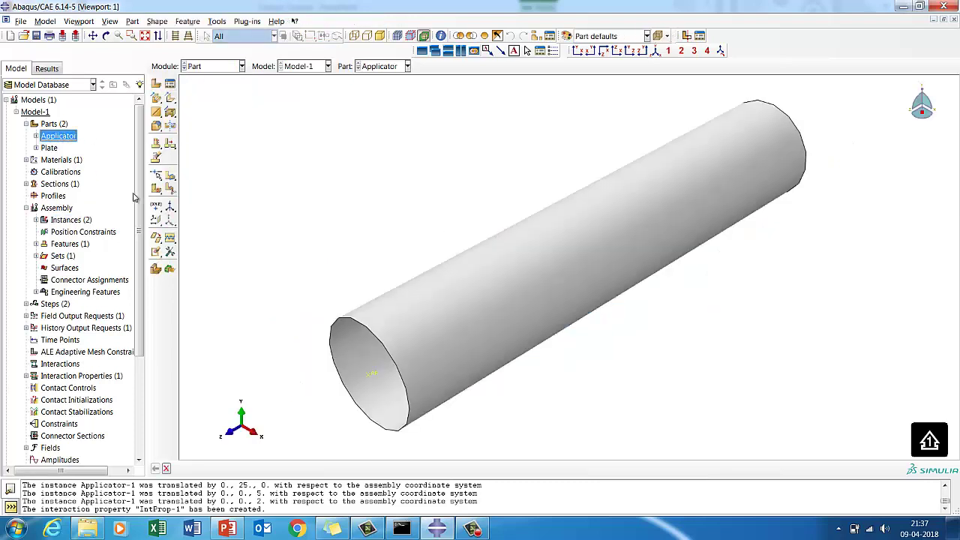
{"action": "left_click", "coordinate": [157, 220]}
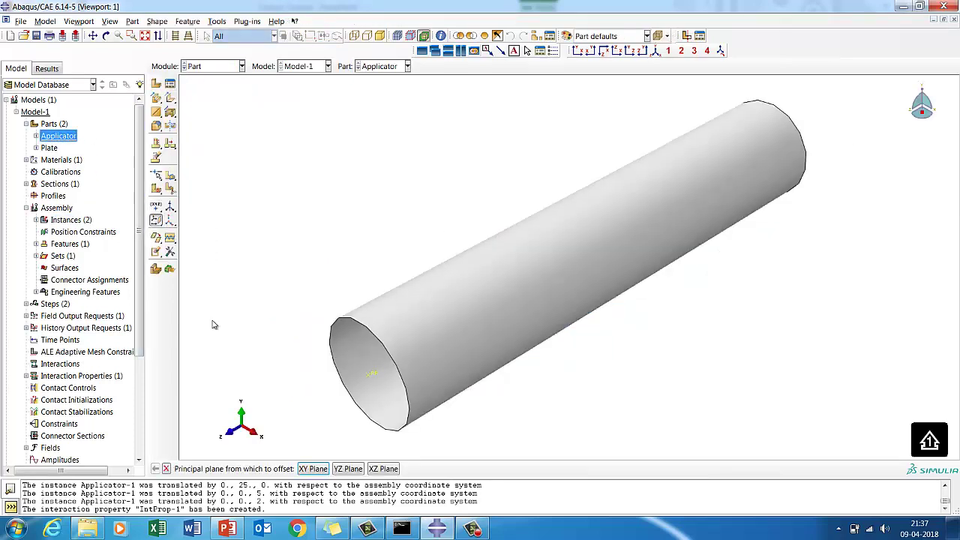
{"action": "left_click", "coordinate": [382, 469]}
{"action": "key", "text": "Return"}
Partition the Applicator's cylindrical face using the XZ datum plane.
{"action": "left_click", "coordinate": [170, 189]}
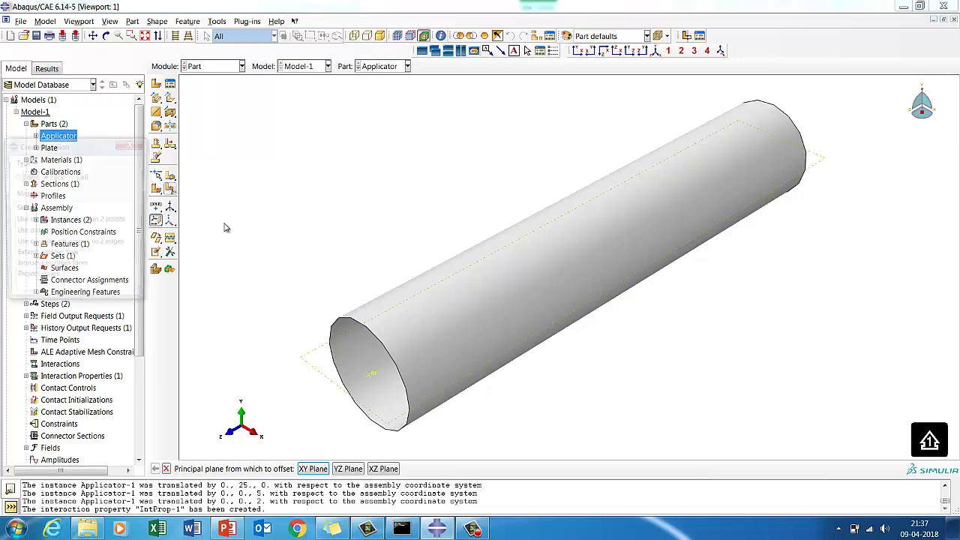
{"action": "left_click", "coordinate": [45, 232]}
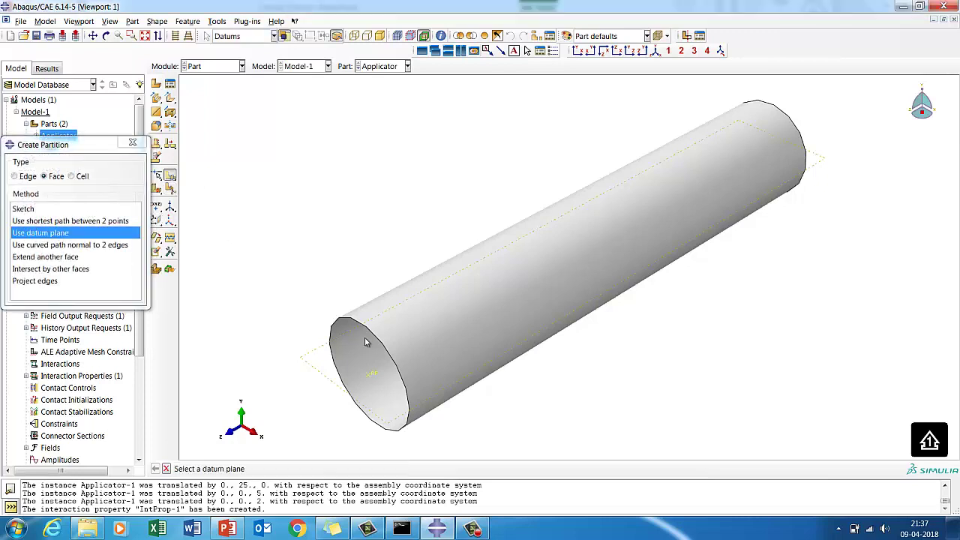
{"action": "left_click", "coordinate": [311, 369]}
{"action": "left_click", "coordinate": [313, 468]}
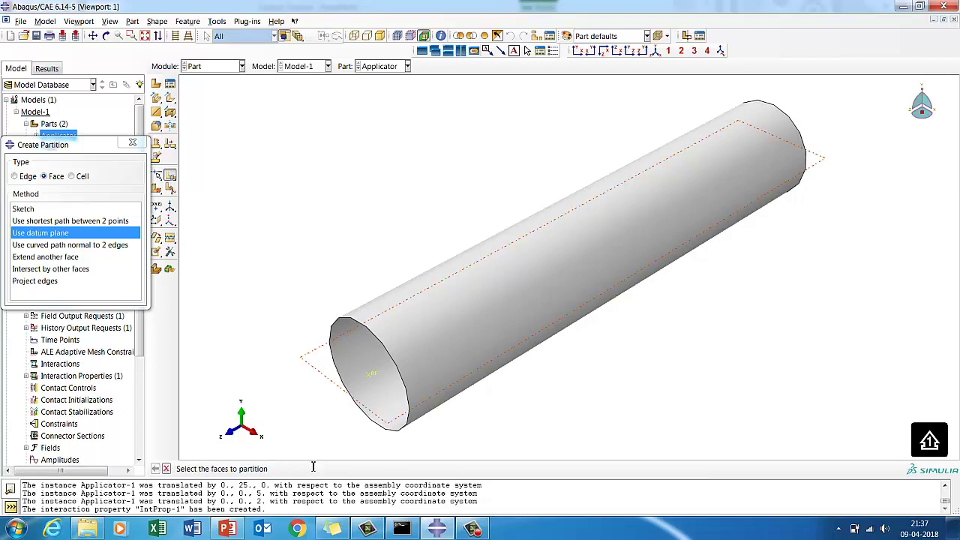
{"action": "left_click", "coordinate": [359, 469]}
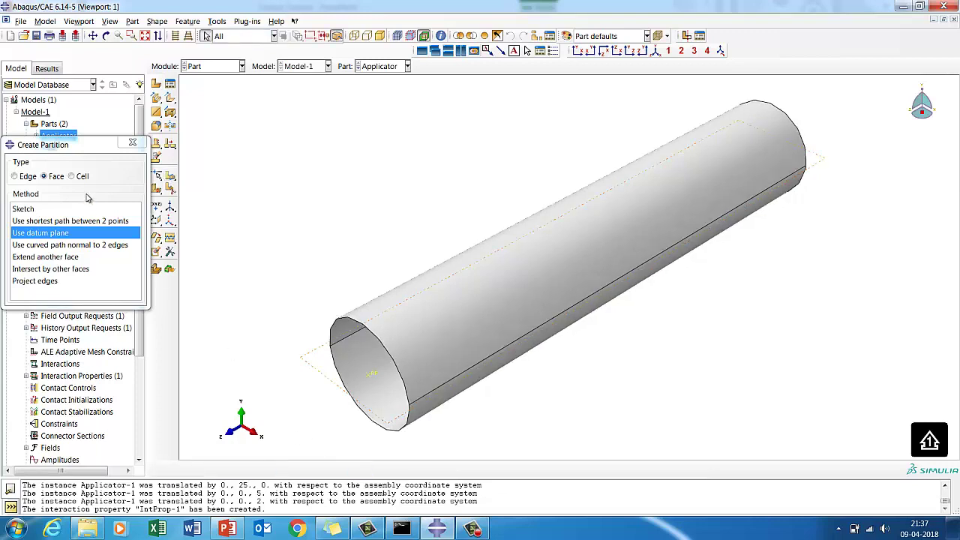
{"action": "left_click", "coordinate": [132, 142]}
Create a surface-to-surface contact (Standard) in the Bending step, with the outer Brown side of the Applicator's lower half as master surface.
{"action": "left_click", "coordinate": [218, 66]}
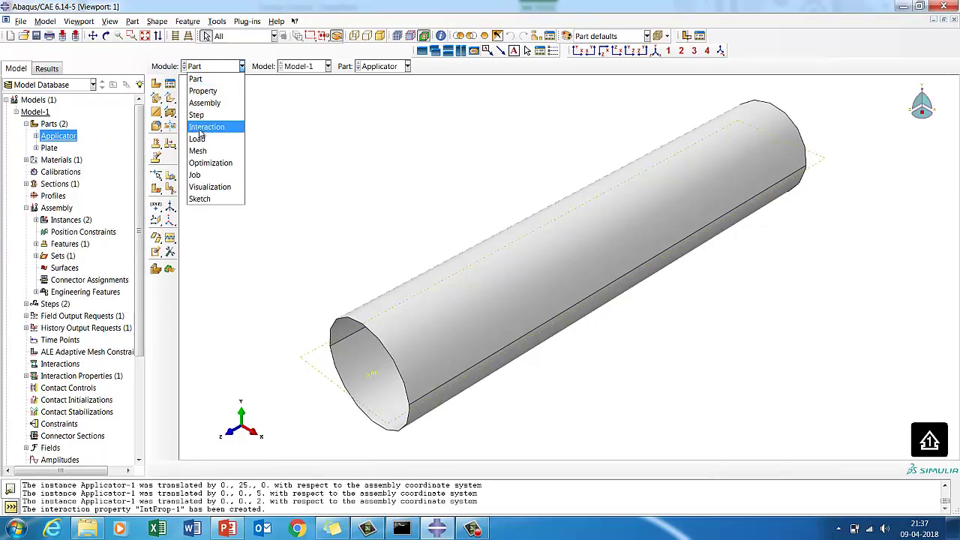
{"action": "left_click", "coordinate": [200, 129]}
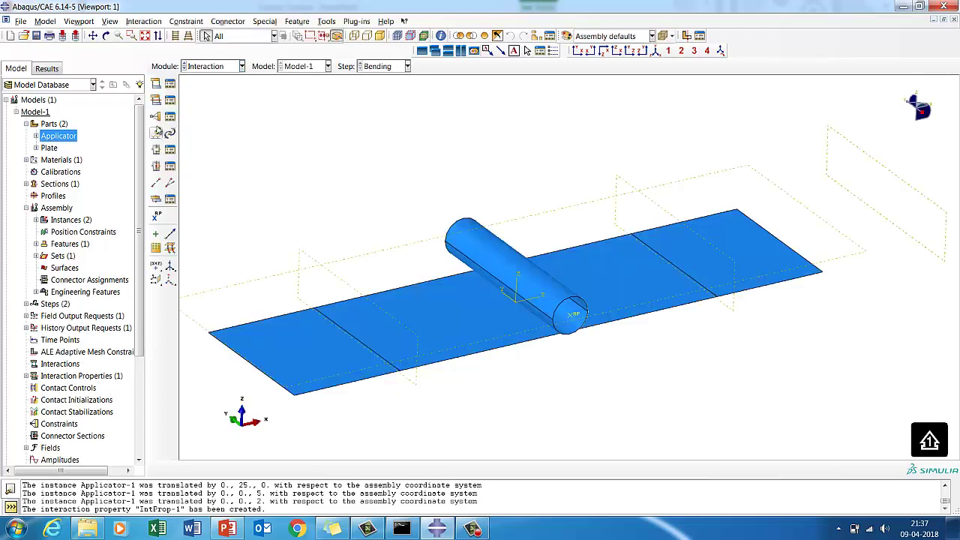
{"action": "left_click", "coordinate": [170, 99]}
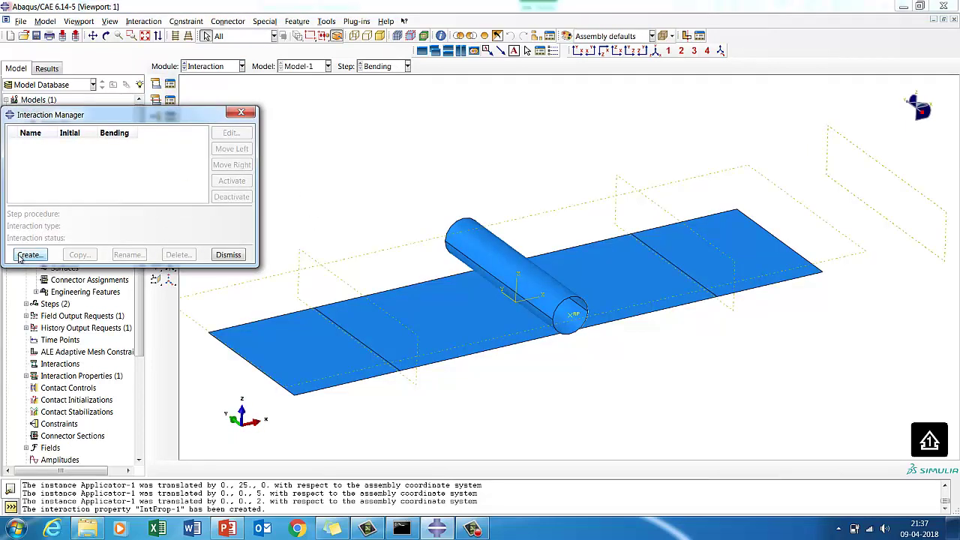
{"action": "left_click", "coordinate": [21, 257]}
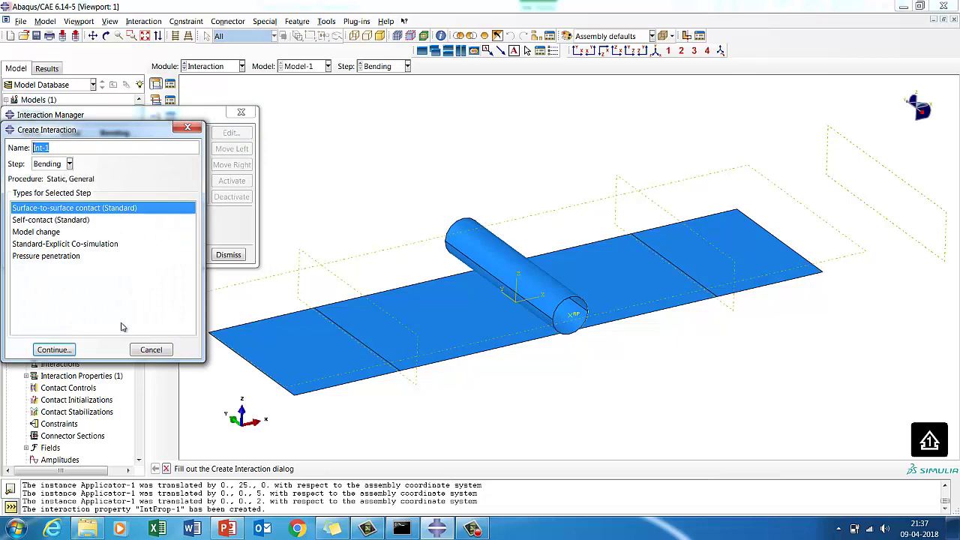
{"action": "left_click", "coordinate": [60, 347]}
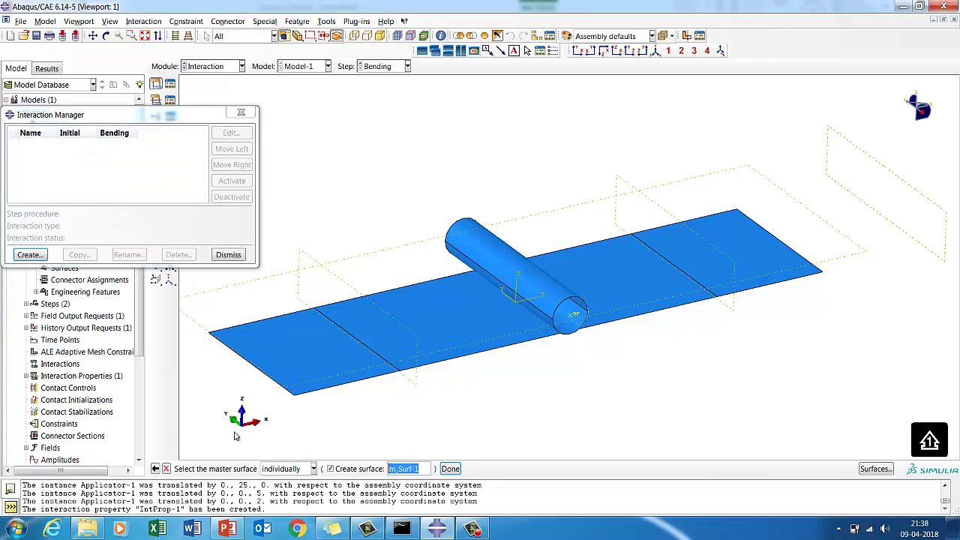
{"action": "left_click", "coordinate": [549, 325]}
{"action": "left_click", "coordinate": [451, 469]}
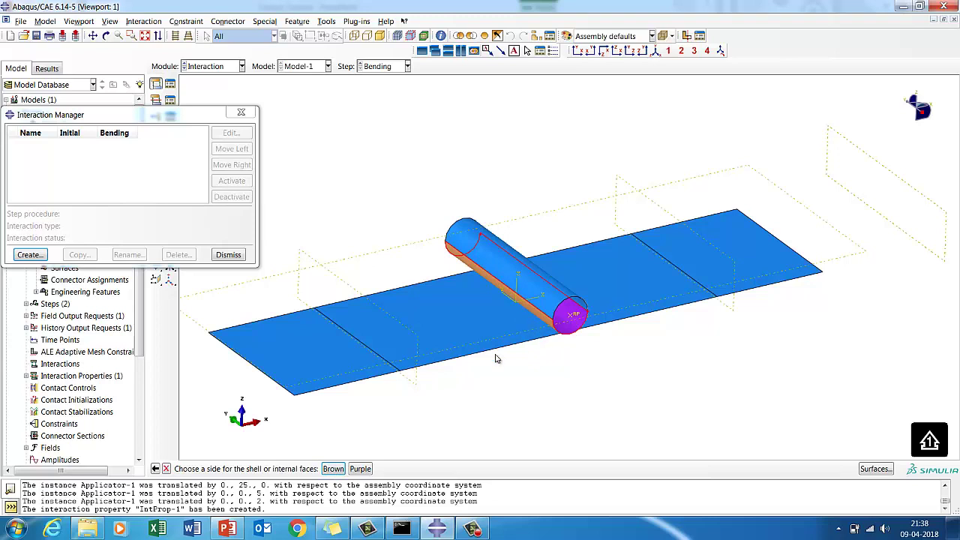
{"action": "left_click", "coordinate": [333, 469]}
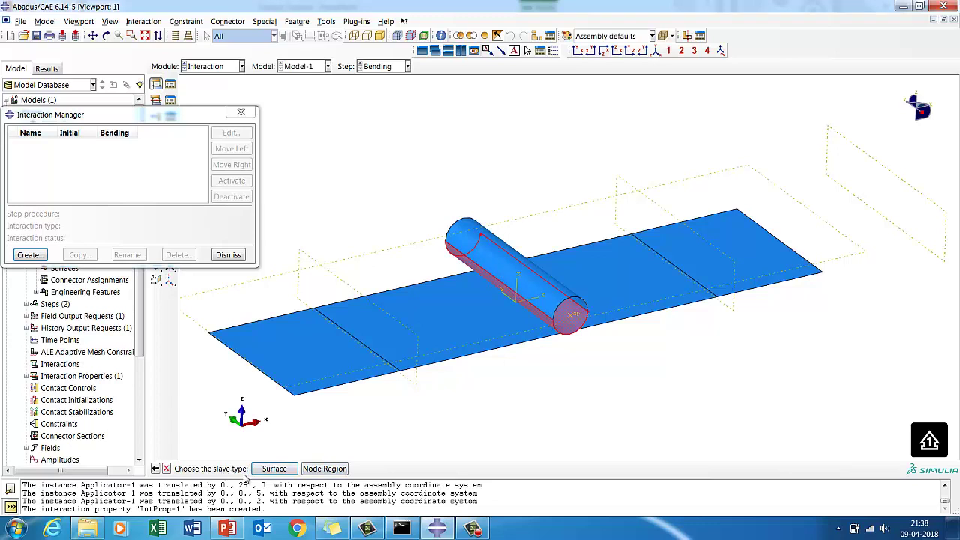
Assign the Brown side of the plate's middle face as the slave surface and accept the contact with property IntProp-1.
{"action": "left_click", "coordinate": [275, 469]}
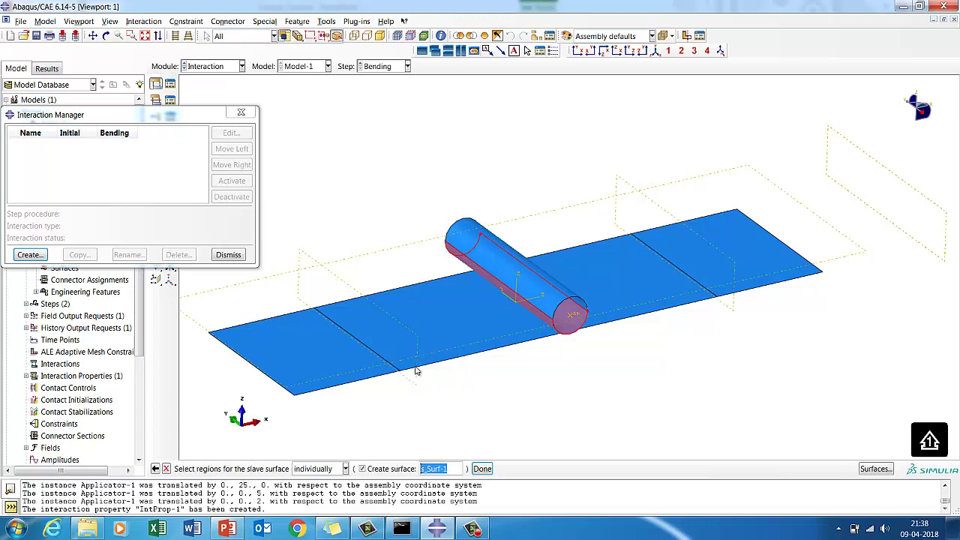
{"action": "left_click", "coordinate": [430, 349]}
{"action": "left_click", "coordinate": [483, 469]}
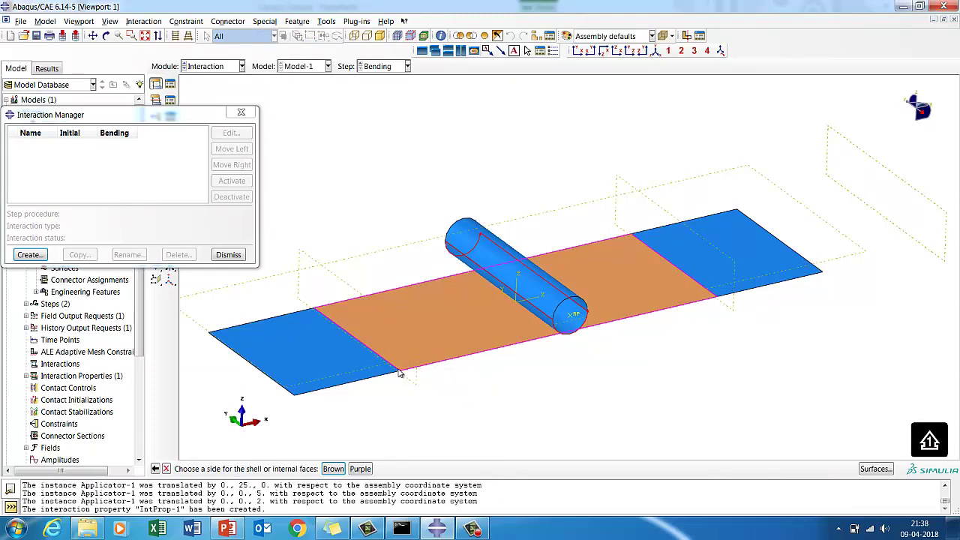
{"action": "left_click", "coordinate": [338, 472]}
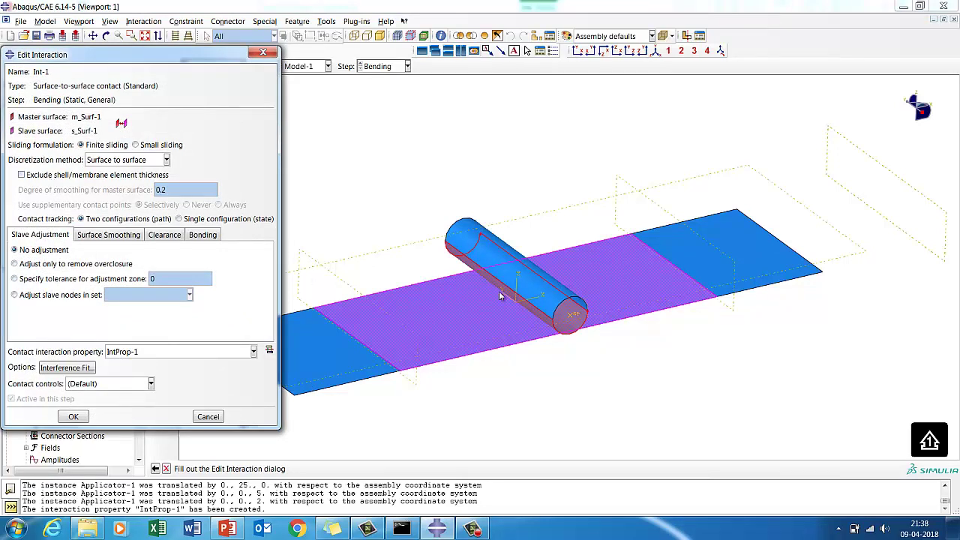
{"action": "left_click", "coordinate": [87, 417]}
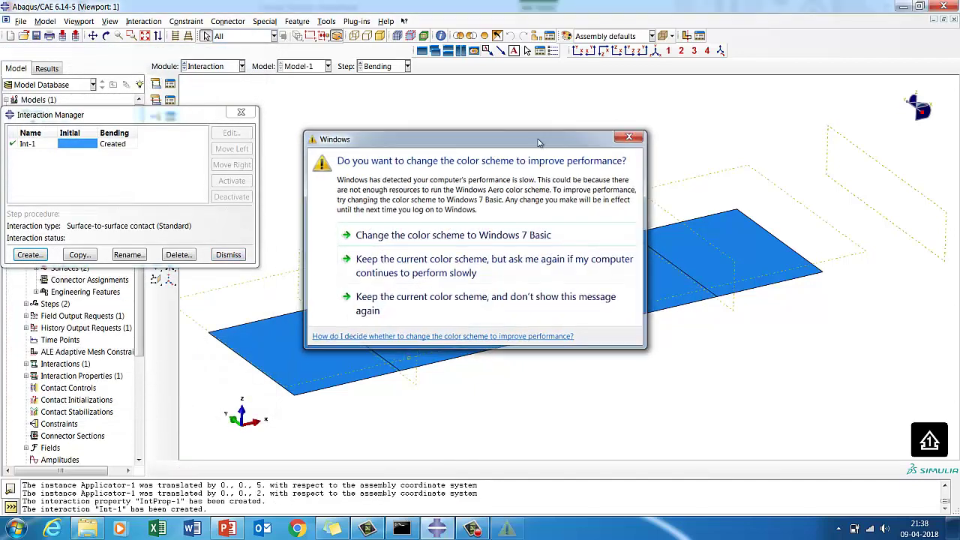
{"action": "left_click", "coordinate": [629, 136]}
{"action": "left_click", "coordinate": [228, 254]}
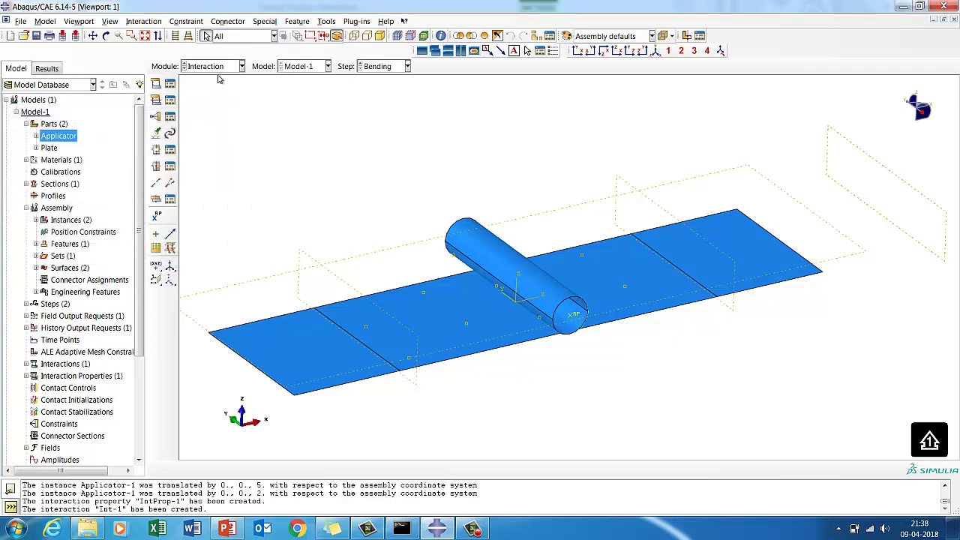
In the Load module, start a mechanical Symmetry/Antisymmetry/Encastre boundary condition in the Bending step.
{"action": "left_click", "coordinate": [214, 67]}
{"action": "left_click", "coordinate": [198, 139]}
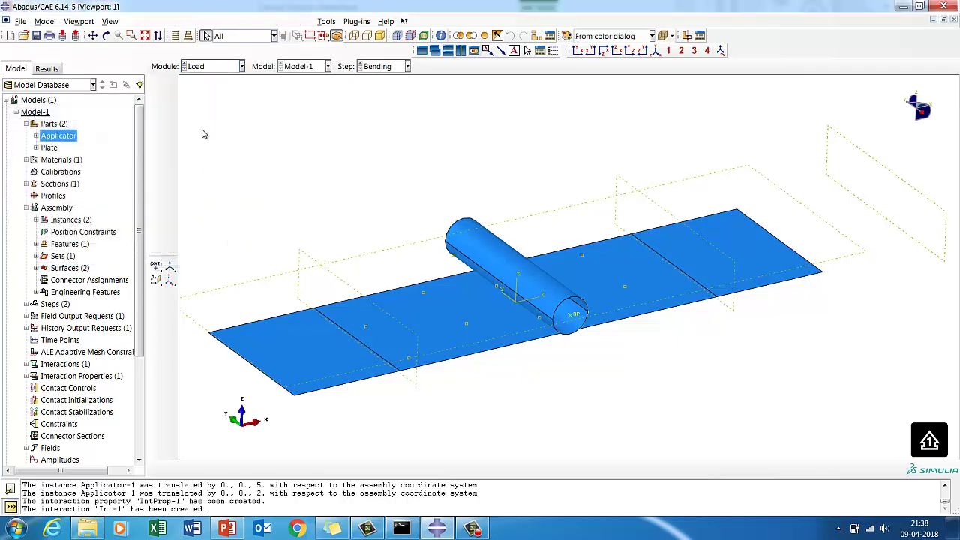
{"action": "left_click", "coordinate": [170, 100]}
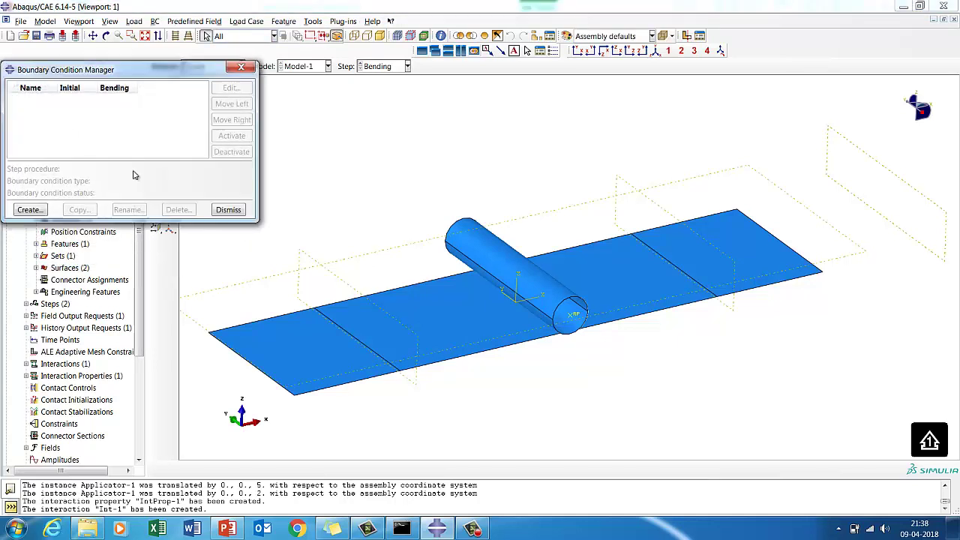
{"action": "left_click", "coordinate": [34, 210]}
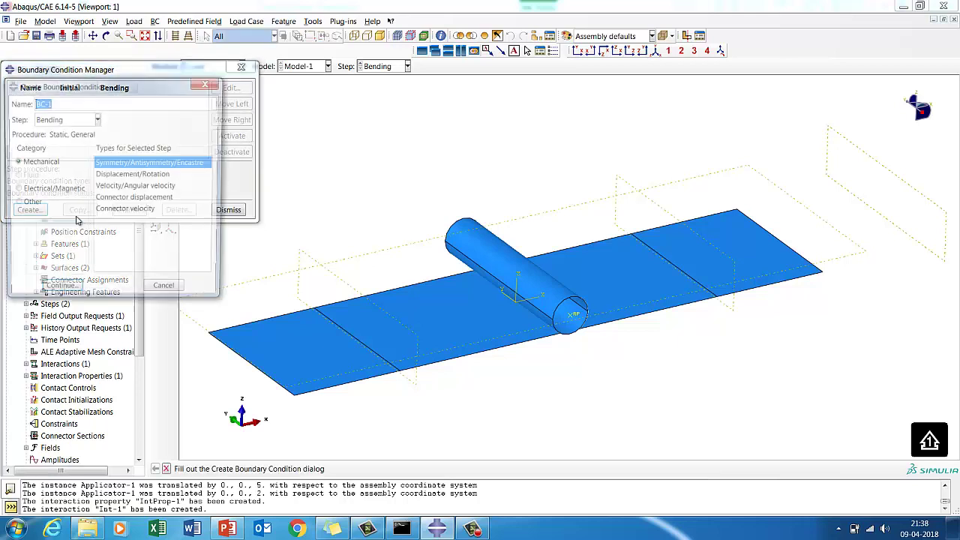
{"action": "left_click", "coordinate": [60, 120]}
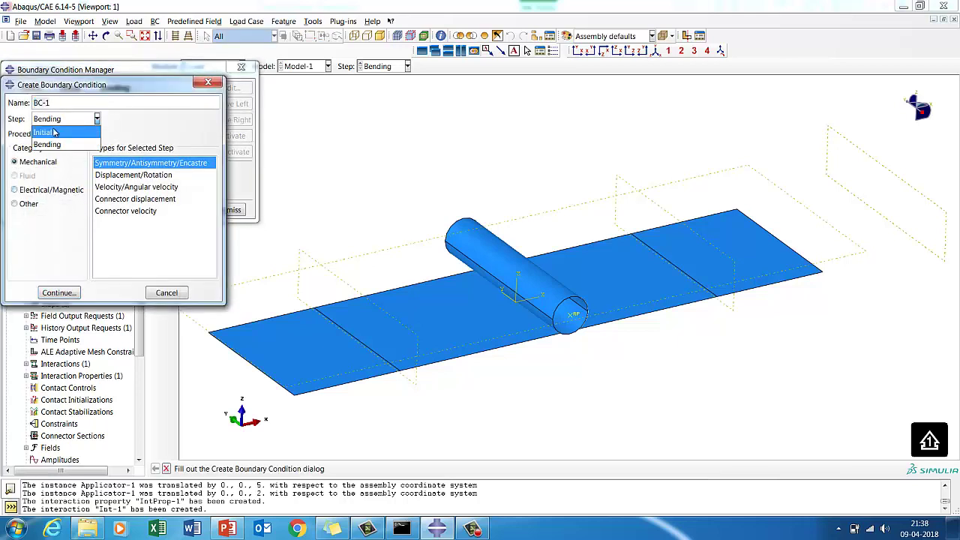
{"action": "left_click", "coordinate": [55, 133]}
{"action": "left_click", "coordinate": [62, 120]}
{"action": "left_click", "coordinate": [56, 145]}
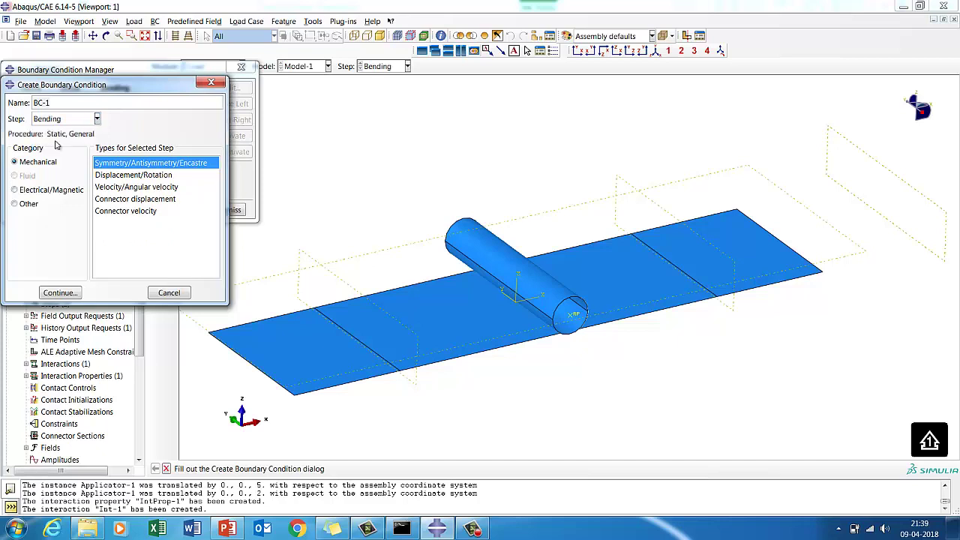
{"action": "left_click", "coordinate": [60, 292]}
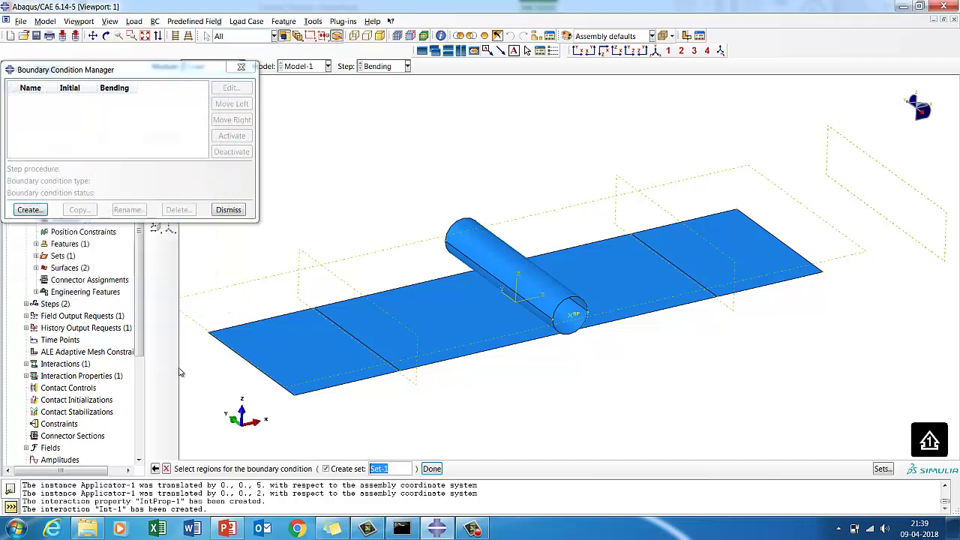
Apply the boundary condition to the plate's two short end edges as ENCASTRE.
{"action": "left_click", "coordinate": [249, 366]}
{"action": "left_click", "coordinate": [793, 250], "text": "shift"}
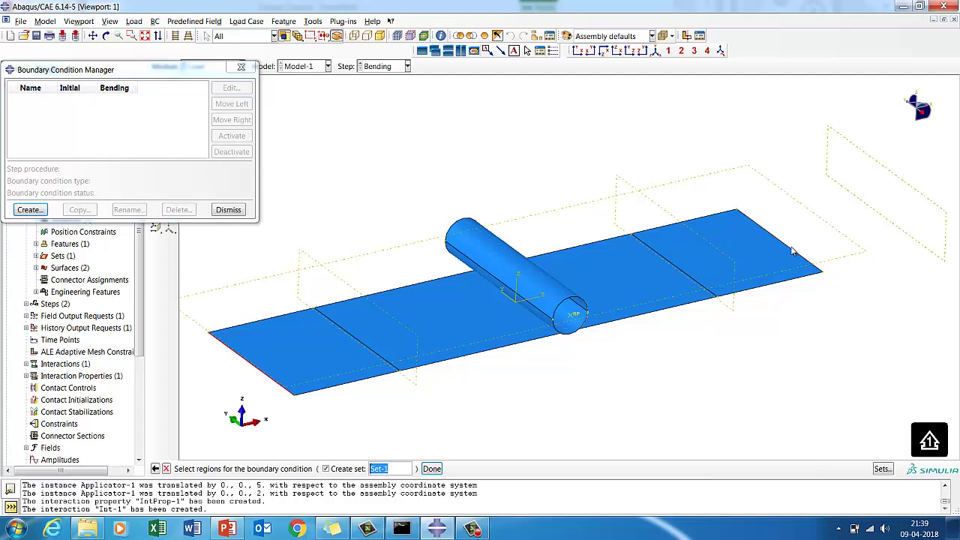
{"action": "left_click", "coordinate": [433, 469]}
{"action": "left_click", "coordinate": [22, 287]}
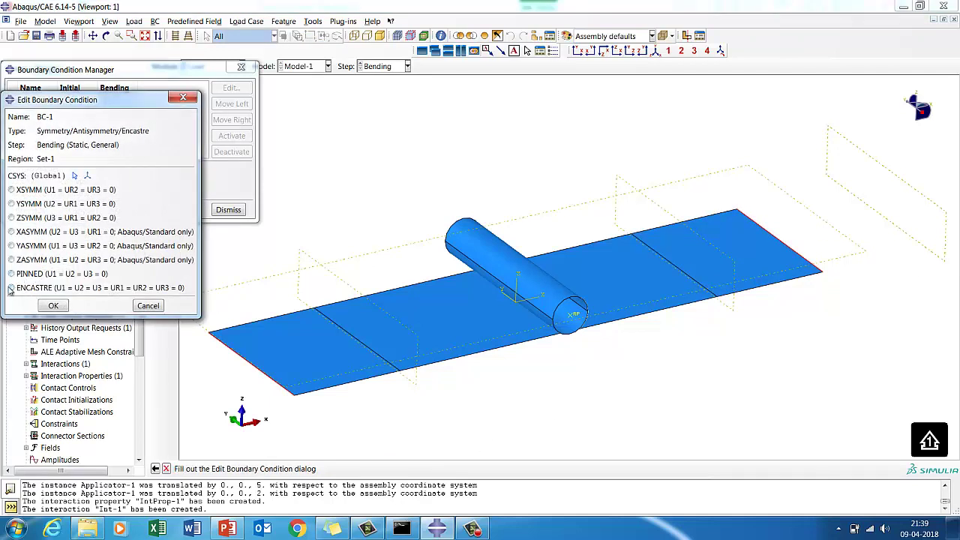
{"action": "left_click", "coordinate": [54, 305]}
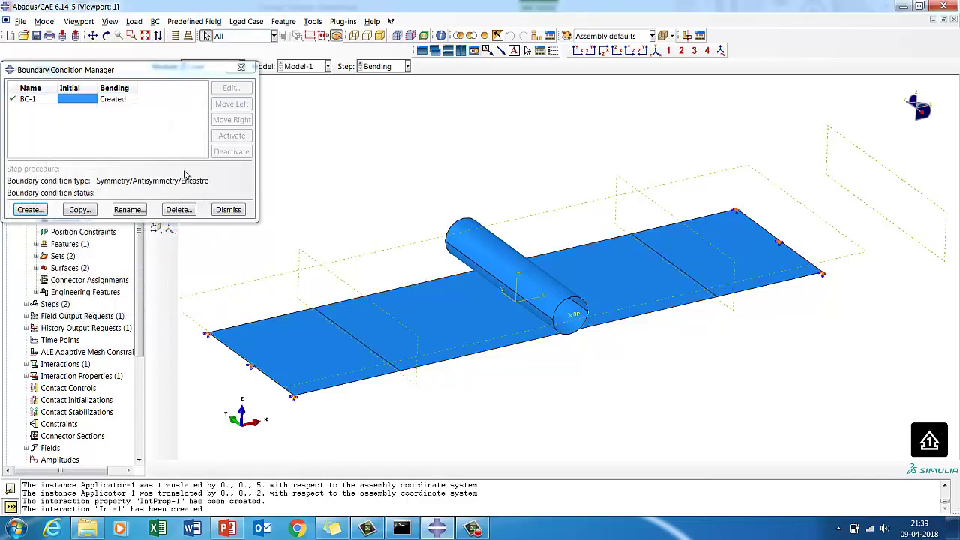
Create a Displacement/Rotation boundary condition in the Bending step on the Applicator's reference point.
{"action": "left_click", "coordinate": [30, 211]}
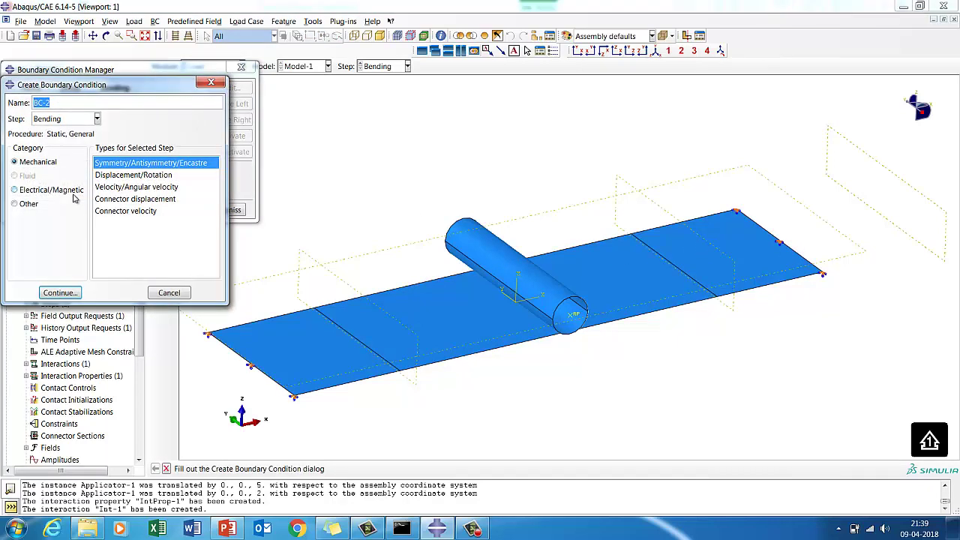
{"action": "left_click", "coordinate": [105, 175]}
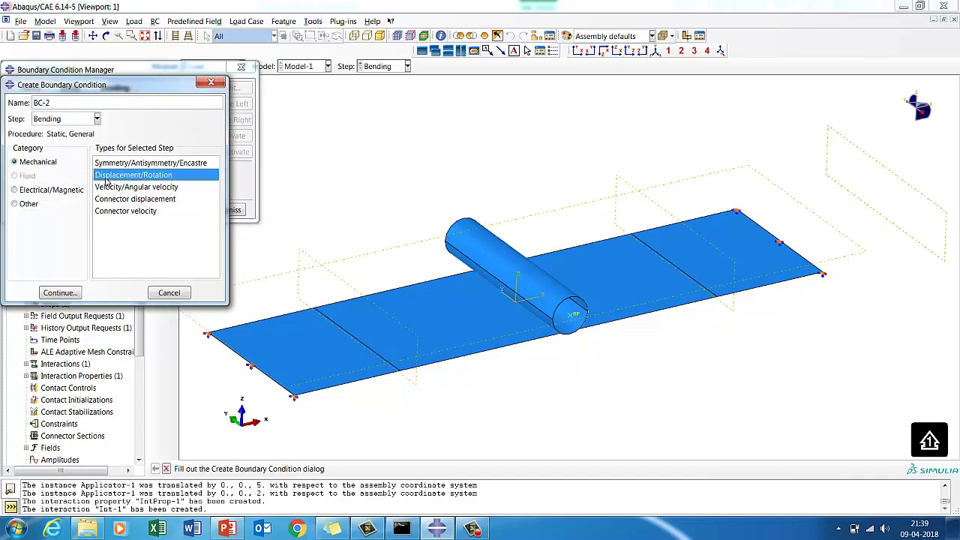
{"action": "left_click", "coordinate": [60, 293]}
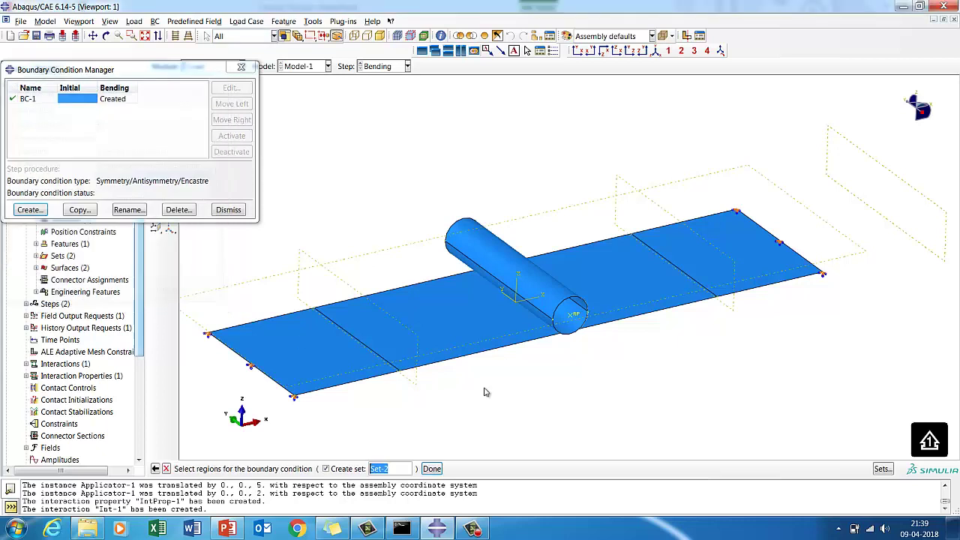
{"action": "left_click", "coordinate": [572, 317]}
{"action": "left_click", "coordinate": [432, 469]}
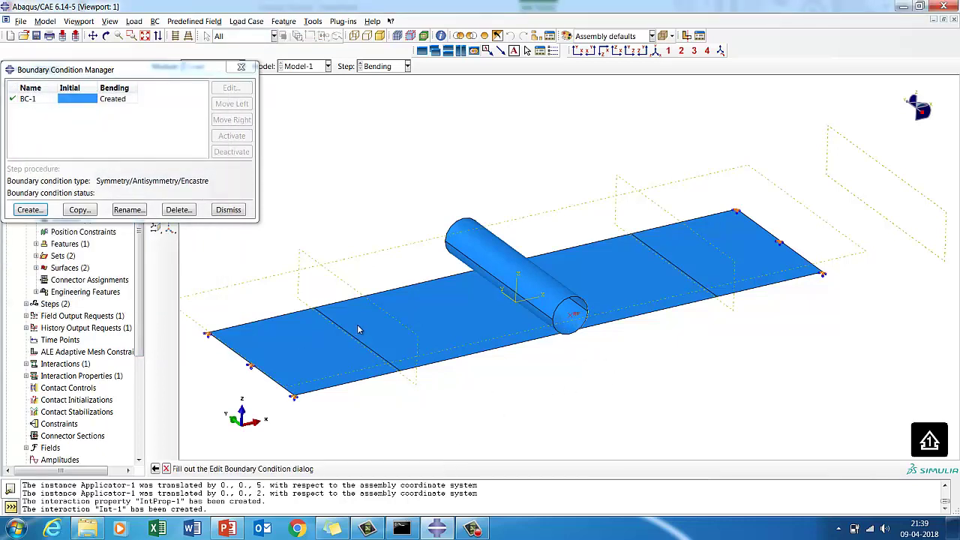
Set U1, U2, UR1, UR2 and UR3 to 0 and U3 to -5.0 for the Applicator's displacement boundary condition.
{"action": "left_click", "coordinate": [11, 222]}
{"action": "left_click", "coordinate": [11, 238]}
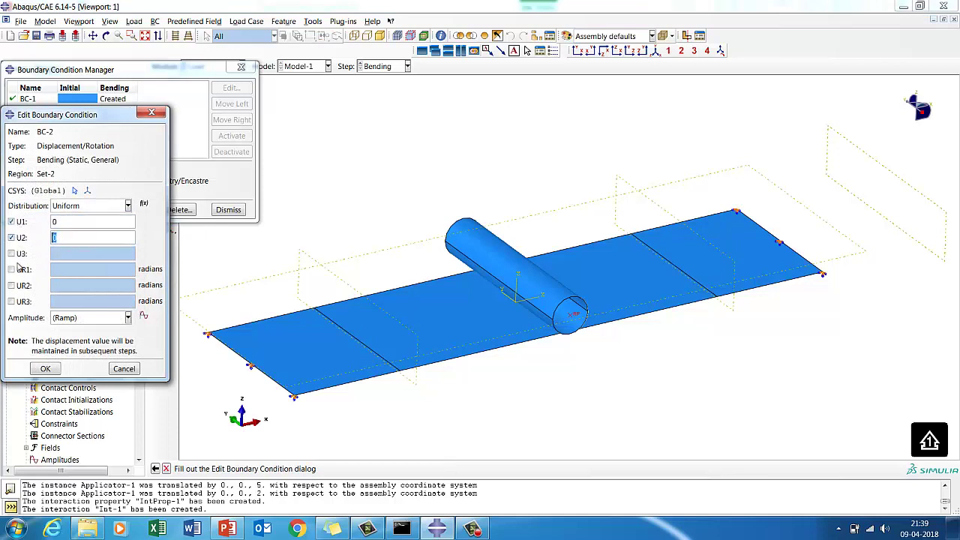
{"action": "left_click", "coordinate": [11, 269]}
{"action": "left_click", "coordinate": [11, 286]}
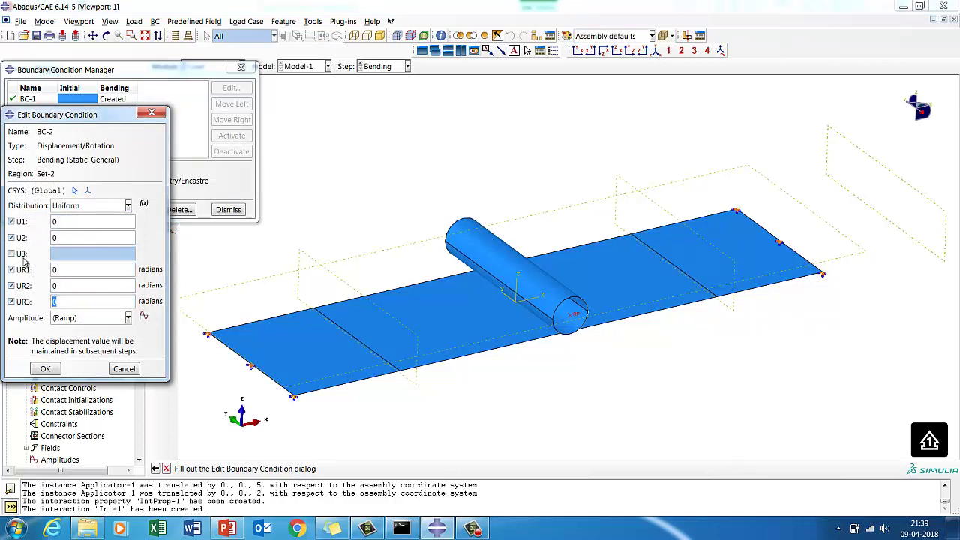
{"action": "left_click", "coordinate": [21, 256]}
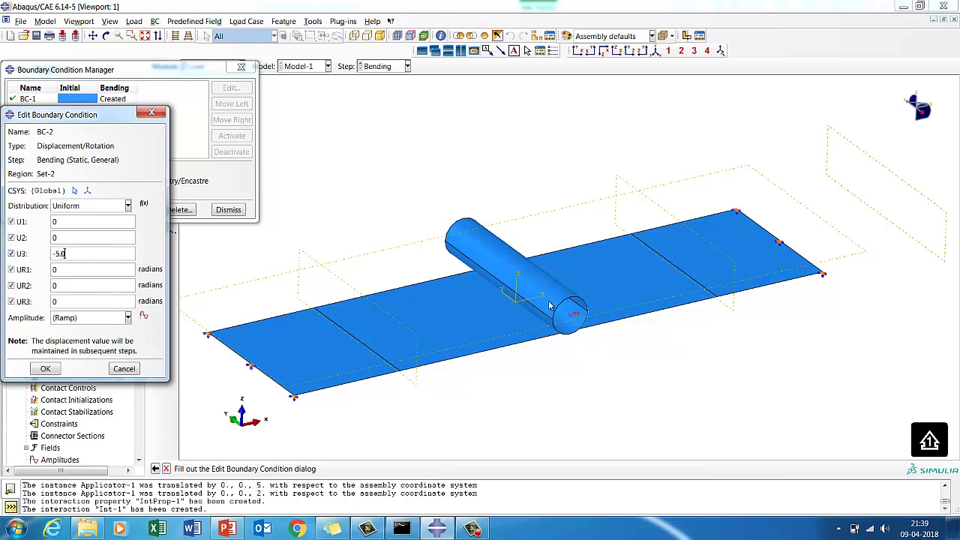
{"action": "left_click", "coordinate": [46, 368]}
{"action": "left_click", "coordinate": [227, 209]}
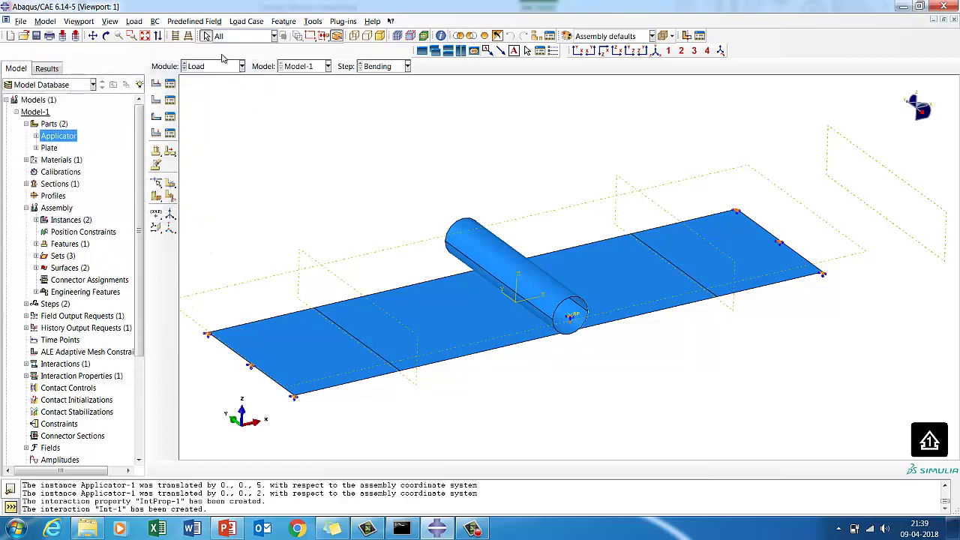
In the Mesh module, assign the Standard, linear Discrete Rigid Element type R3D4 to the whole Applicator part.
{"action": "left_click", "coordinate": [221, 66]}
{"action": "left_click", "coordinate": [198, 151]}
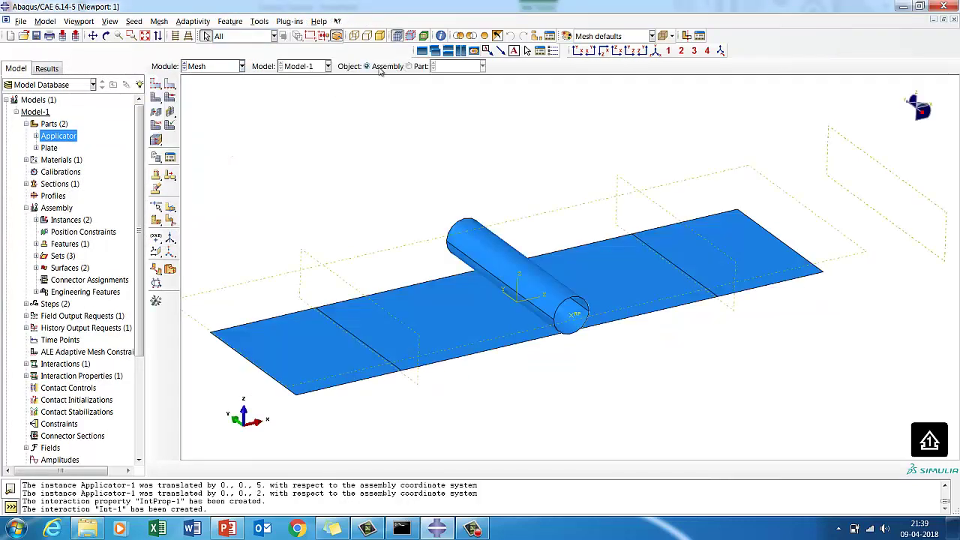
{"action": "left_click", "coordinate": [409, 66]}
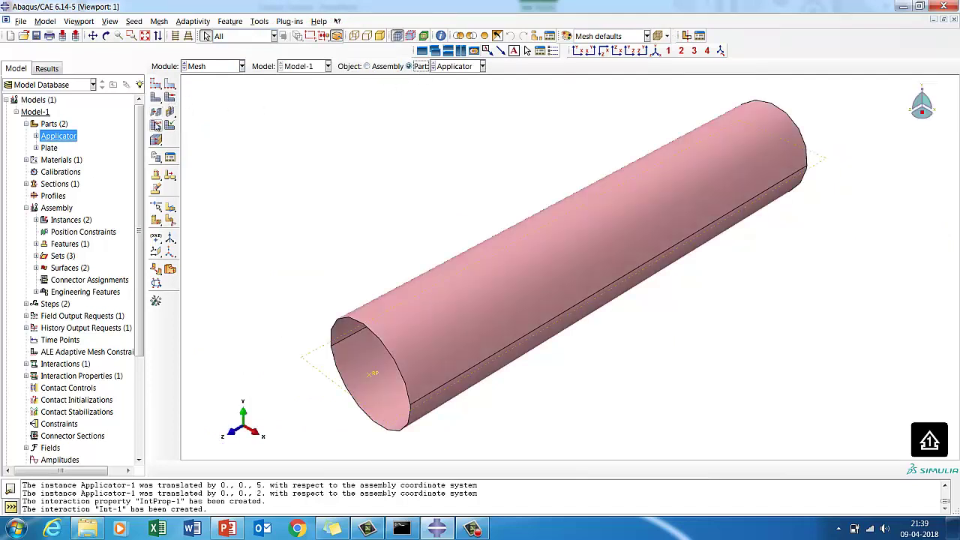
{"action": "left_click", "coordinate": [156, 125]}
{"action": "left_click_drag", "start_coordinate": [662, 375], "coordinate": [664, 377]}
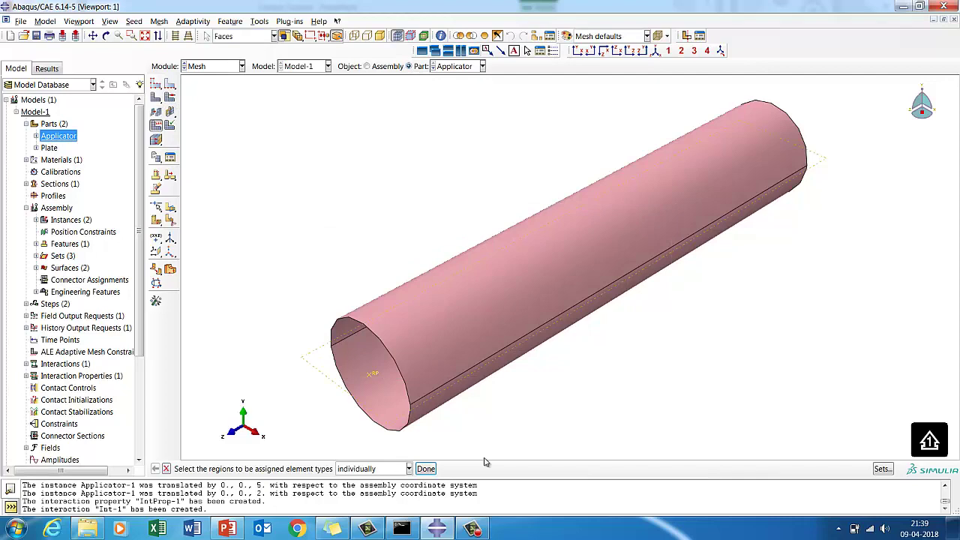
{"action": "left_click", "coordinate": [425, 468]}
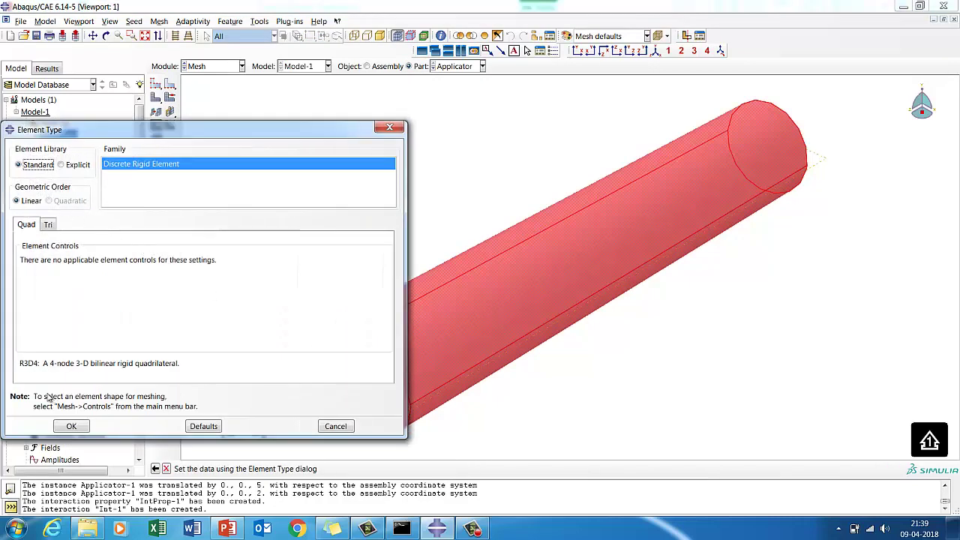
{"action": "left_click", "coordinate": [68, 425]}
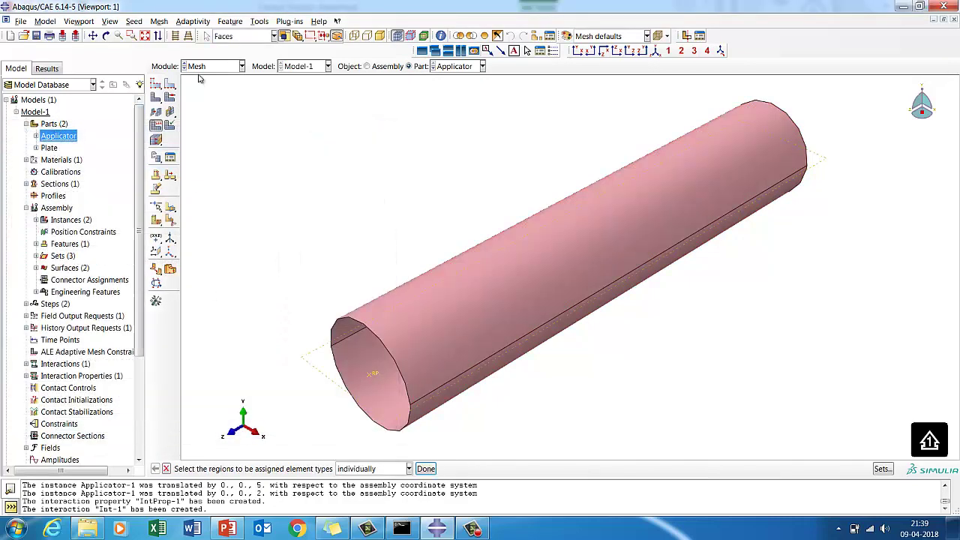
Set the Applicator's mesh controls to Quad element shape, Free technique and the Medial axis algorithm.
{"action": "left_click", "coordinate": [170, 128]}
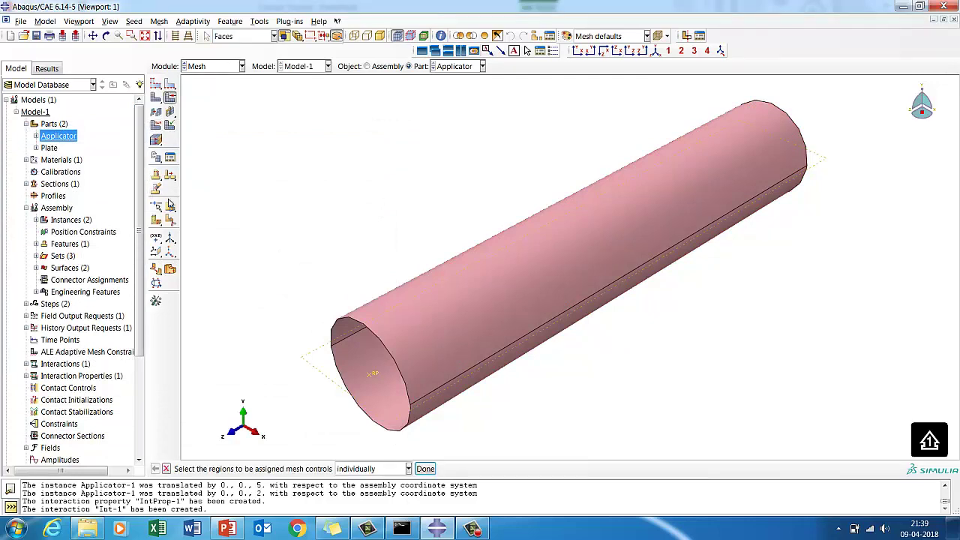
{"action": "left_click_drag", "start_coordinate": [333, 228], "coordinate": [630, 423]}
{"action": "left_click", "coordinate": [425, 469]}
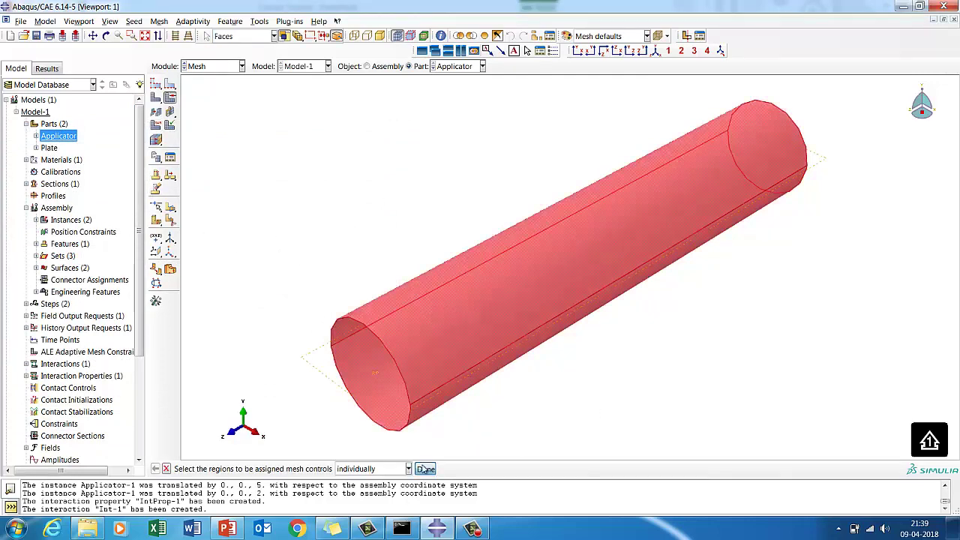
{"action": "left_click", "coordinate": [30, 177]}
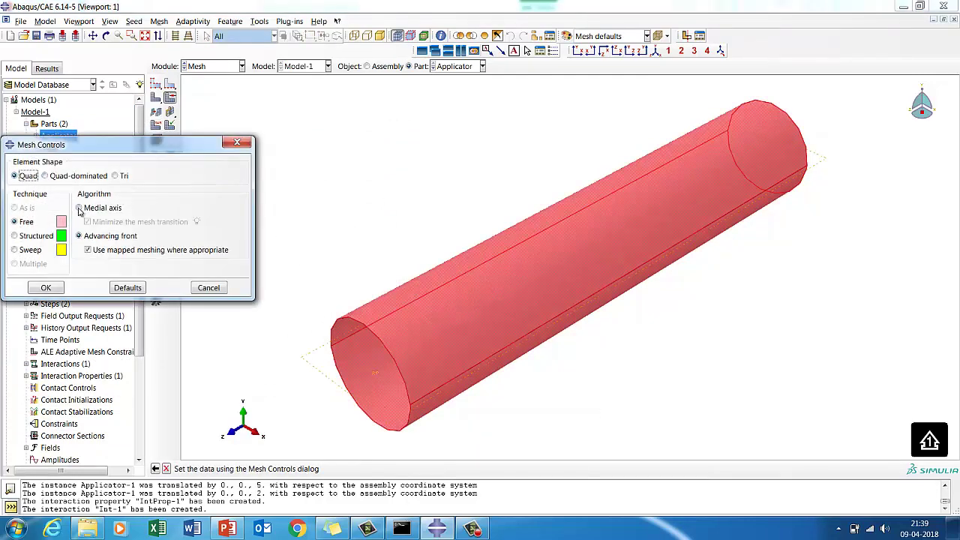
{"action": "left_click", "coordinate": [80, 207]}
{"action": "left_click", "coordinate": [46, 288]}
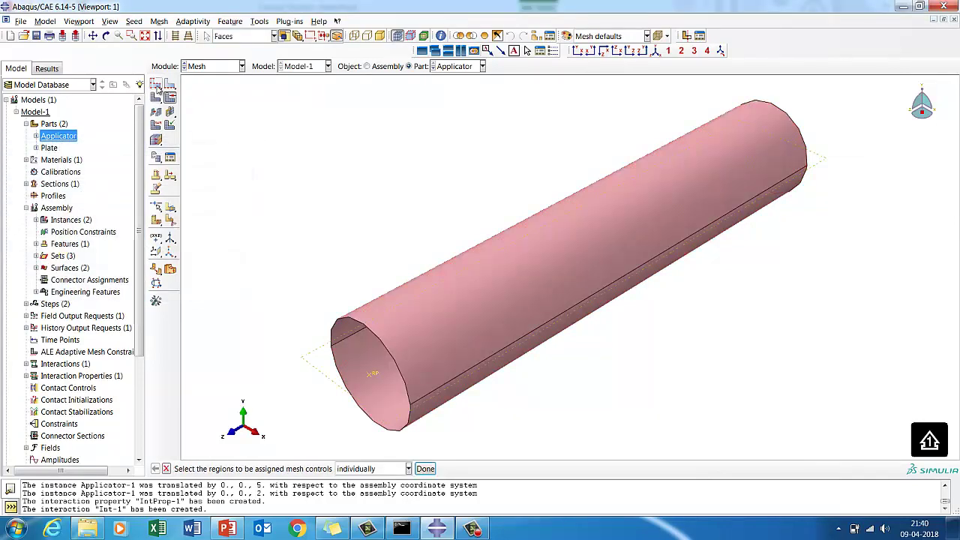
Seed the Applicator with an approximate global size of 2.5 and mesh the part.
{"action": "left_click", "coordinate": [156, 85]}
{"action": "left_click", "coordinate": [108, 192]}
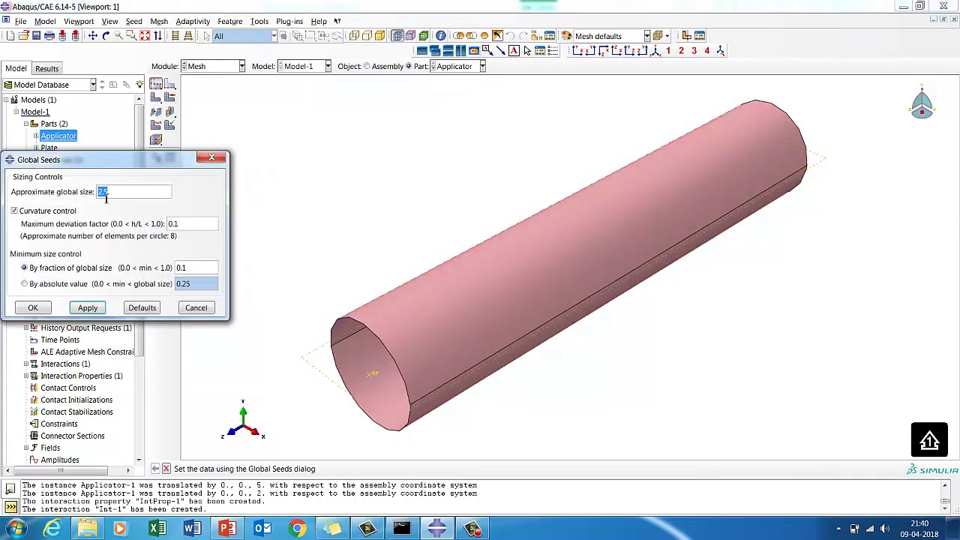
{"action": "left_click", "coordinate": [88, 308]}
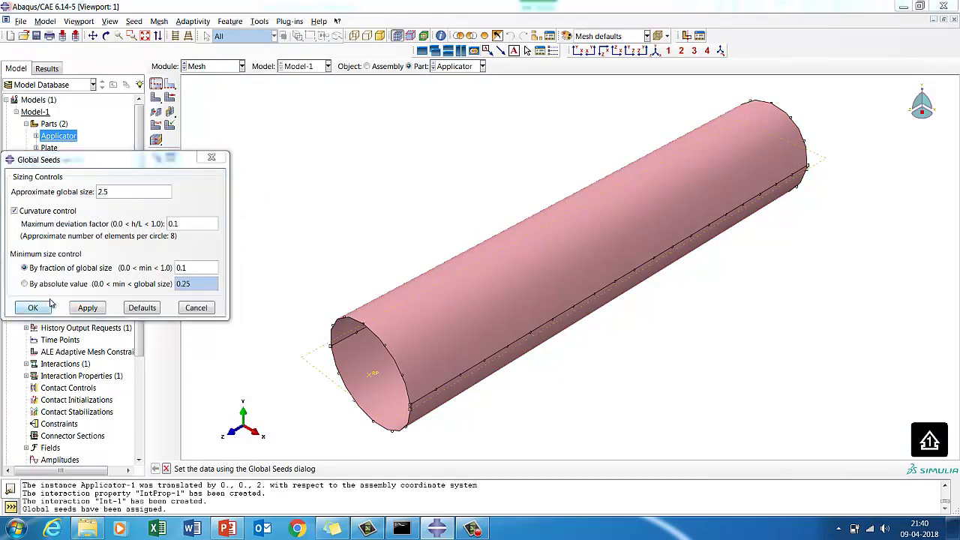
{"action": "left_click", "coordinate": [33, 308]}
{"action": "left_click", "coordinate": [154, 99]}
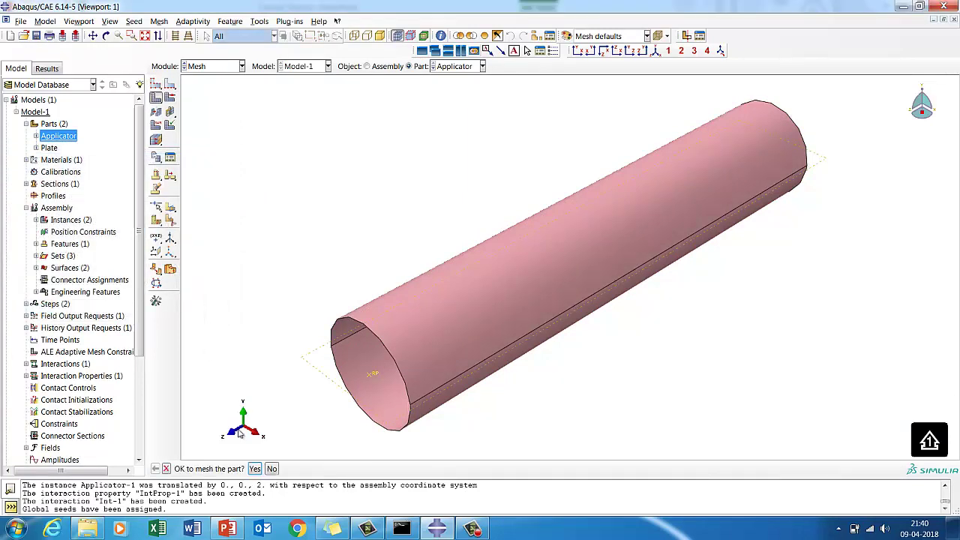
{"action": "left_click", "coordinate": [252, 469]}
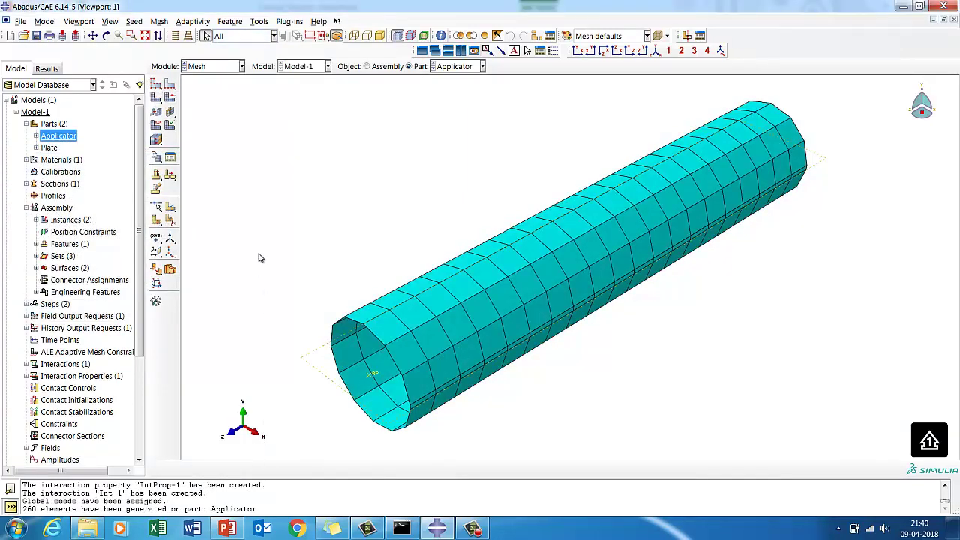
Reseed the Applicator with an approximate global size of 2.0, deleting the existing mesh, and mesh the part again.
{"action": "left_click", "coordinate": [155, 87]}
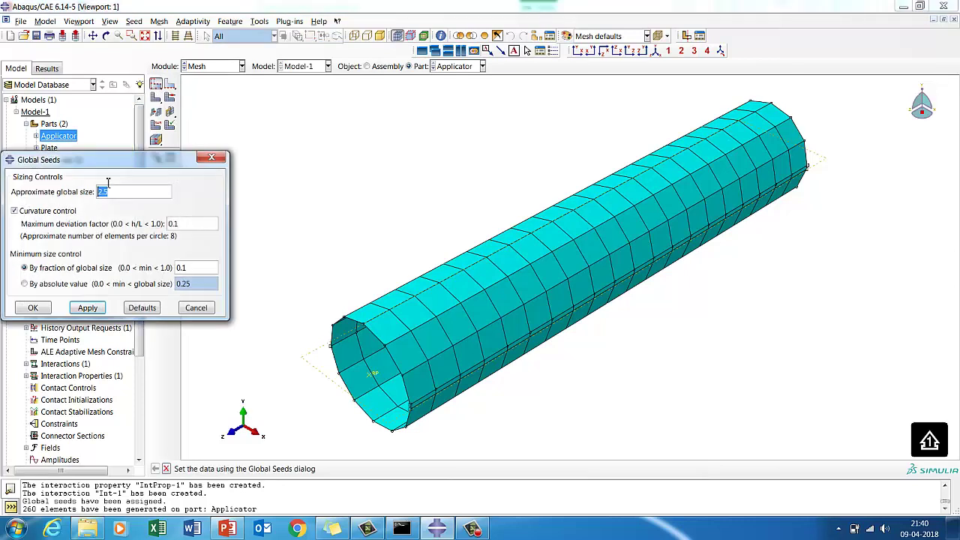
{"action": "type", "text": "1"}
{"action": "left_click", "coordinate": [88, 308]}
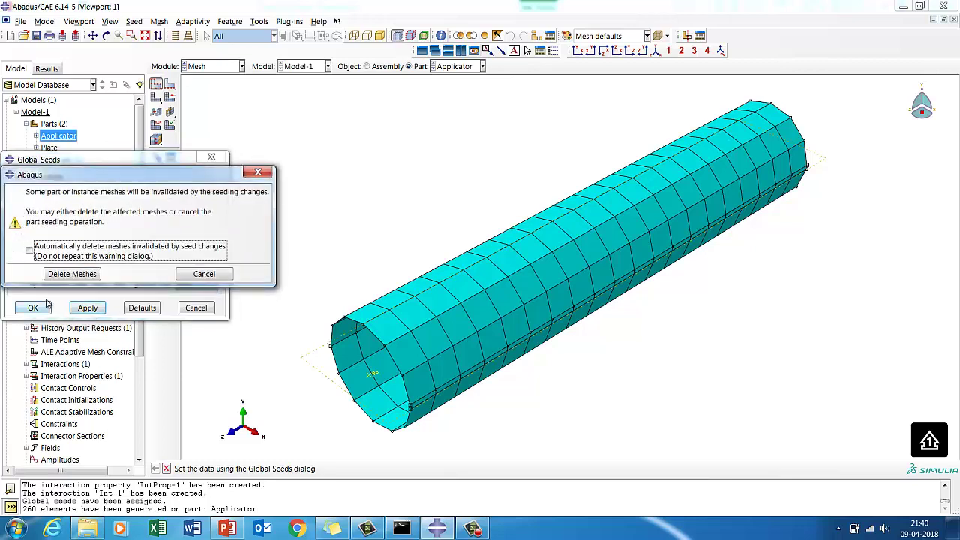
{"action": "left_click", "coordinate": [70, 274]}
{"action": "left_click", "coordinate": [33, 307]}
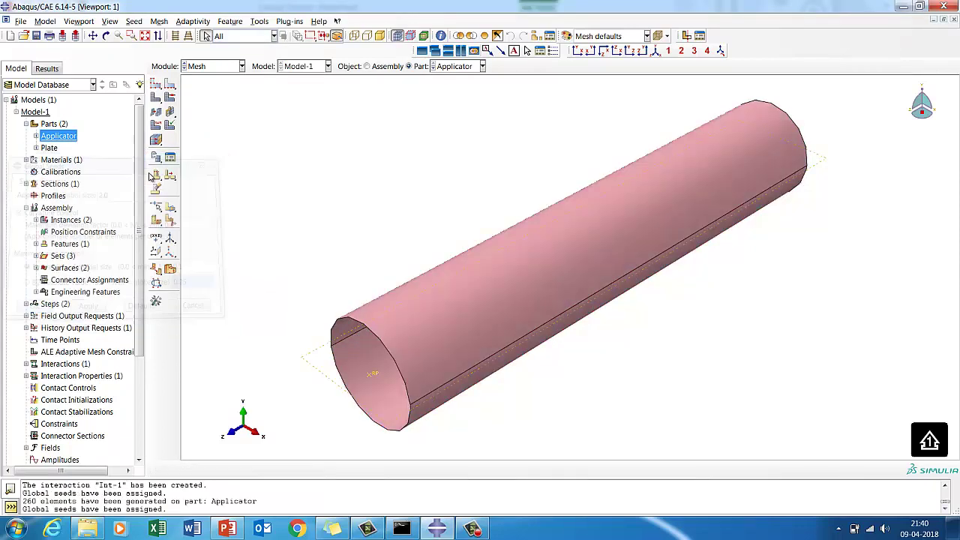
{"action": "left_click", "coordinate": [157, 99]}
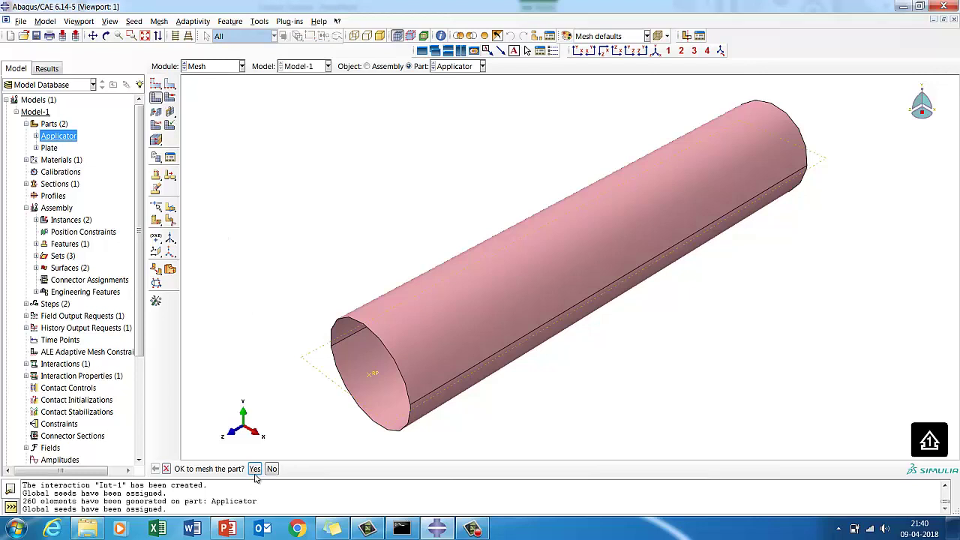
{"action": "left_click", "coordinate": [255, 469]}
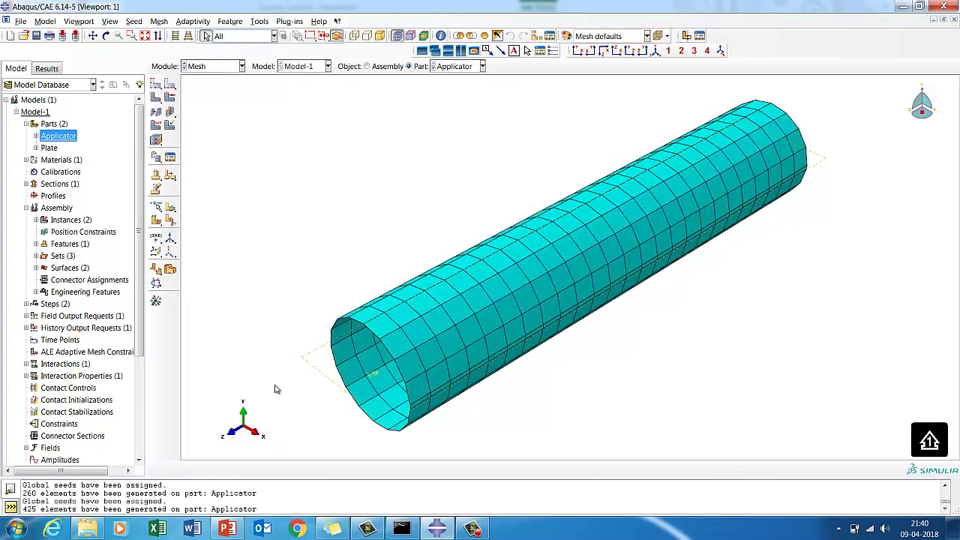
Assign the Standard, linear shell element type S4R with reduced integration to all faces of the Plate part.
{"action": "left_click", "coordinate": [444, 67]}
{"action": "left_click", "coordinate": [447, 90]}
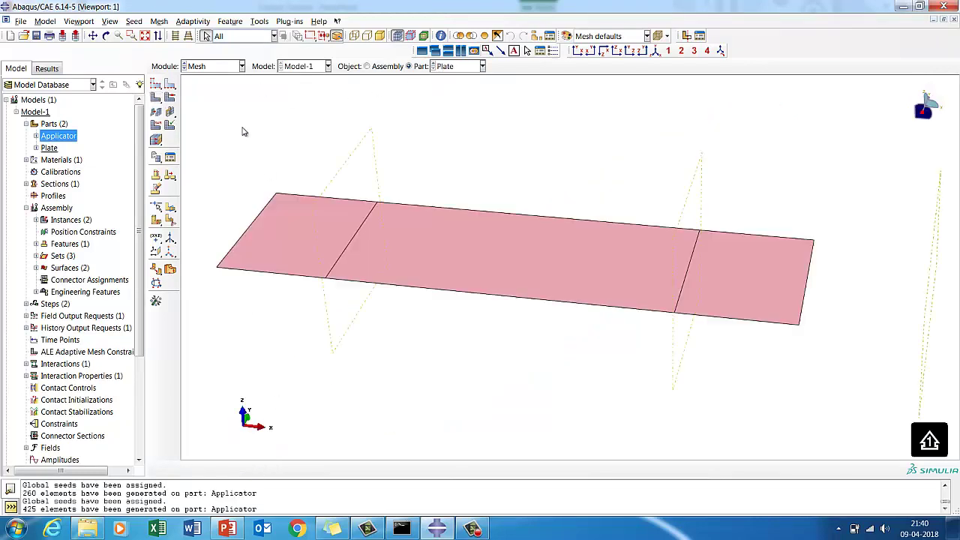
{"action": "left_click", "coordinate": [156, 126]}
{"action": "left_click_drag", "start_coordinate": [256, 173], "coordinate": [919, 419]}
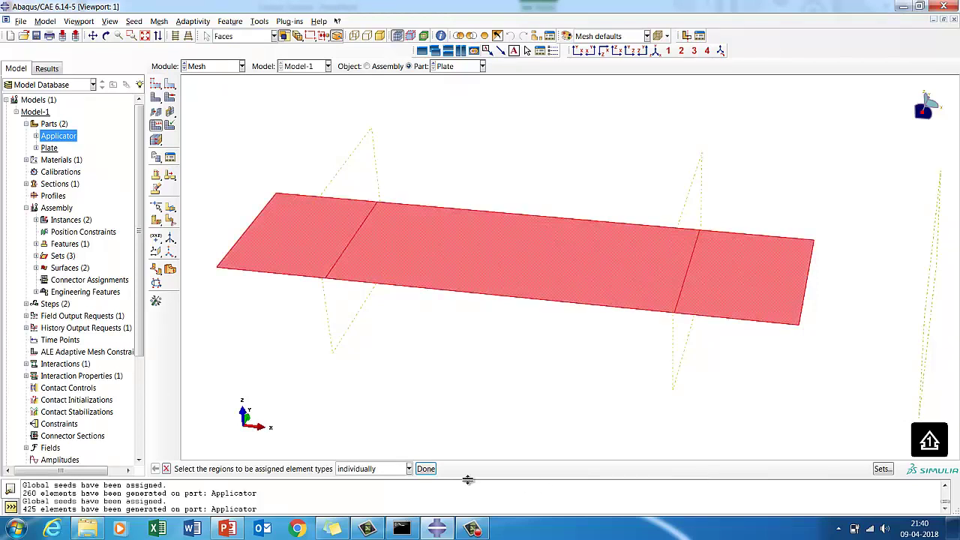
{"action": "left_click", "coordinate": [426, 469]}
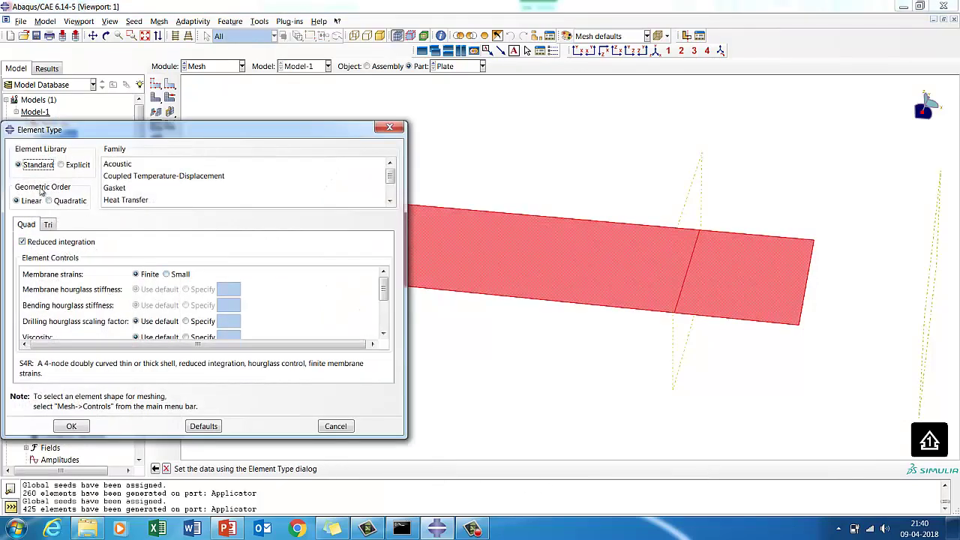
{"action": "left_click", "coordinate": [66, 426]}
Set the mesh controls of all Plate faces to Quad element shape, Free technique and the Medial axis algorithm.
{"action": "left_click", "coordinate": [156, 98]}
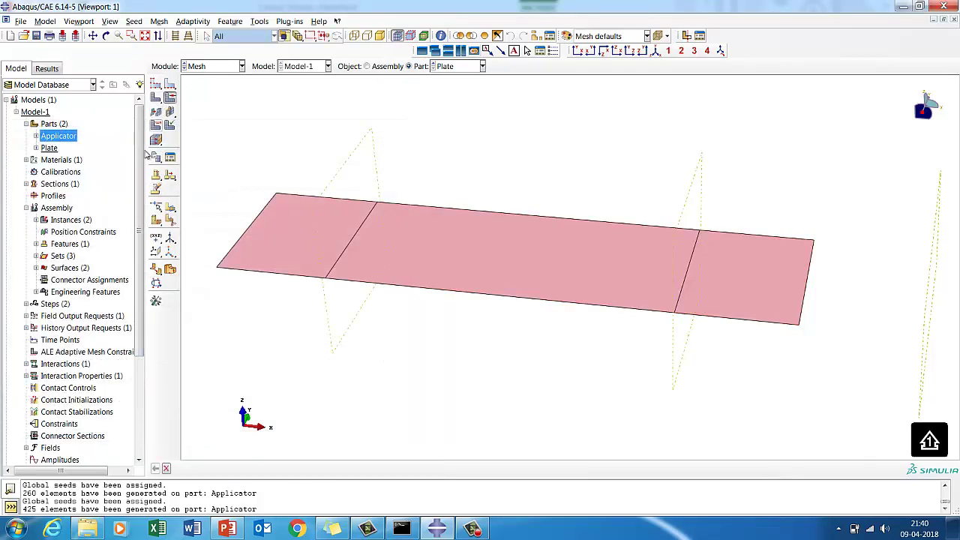
{"action": "left_click_drag", "start_coordinate": [248, 156], "coordinate": [810, 343]}
{"action": "middle_click", "coordinate": [343, 407]}
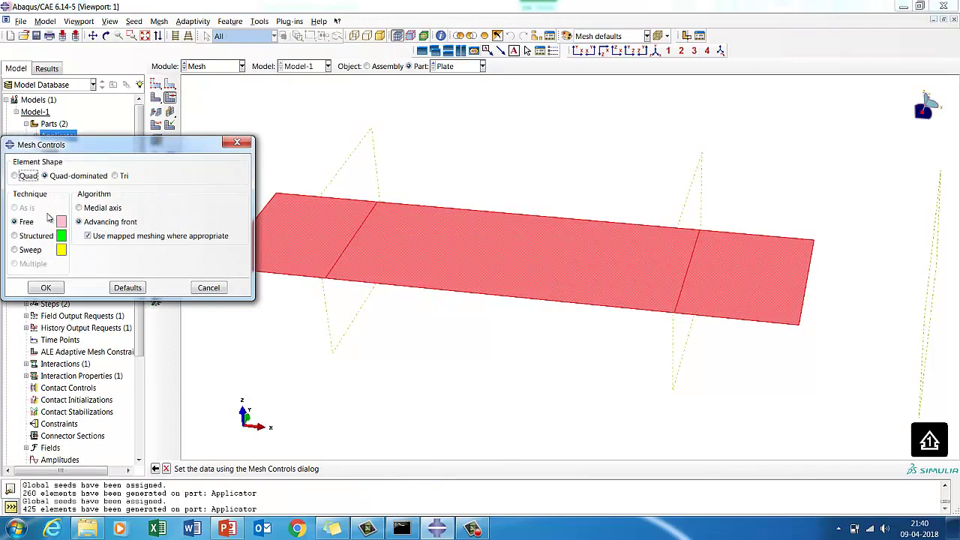
{"action": "left_click", "coordinate": [14, 176]}
{"action": "left_click", "coordinate": [79, 208]}
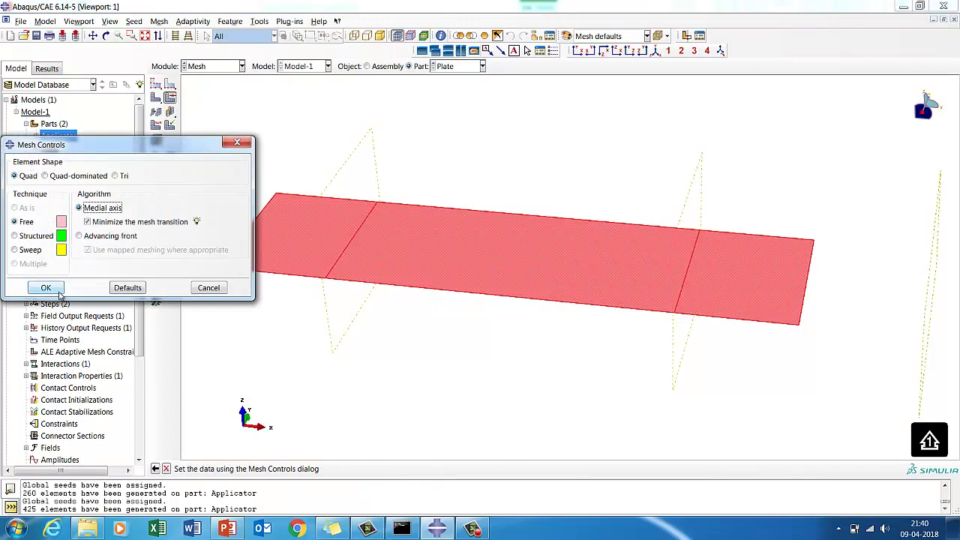
{"action": "left_click", "coordinate": [46, 287]}
Seed the Plate with an approximate global size of 1.5 and mesh the part.
{"action": "left_click", "coordinate": [156, 85]}
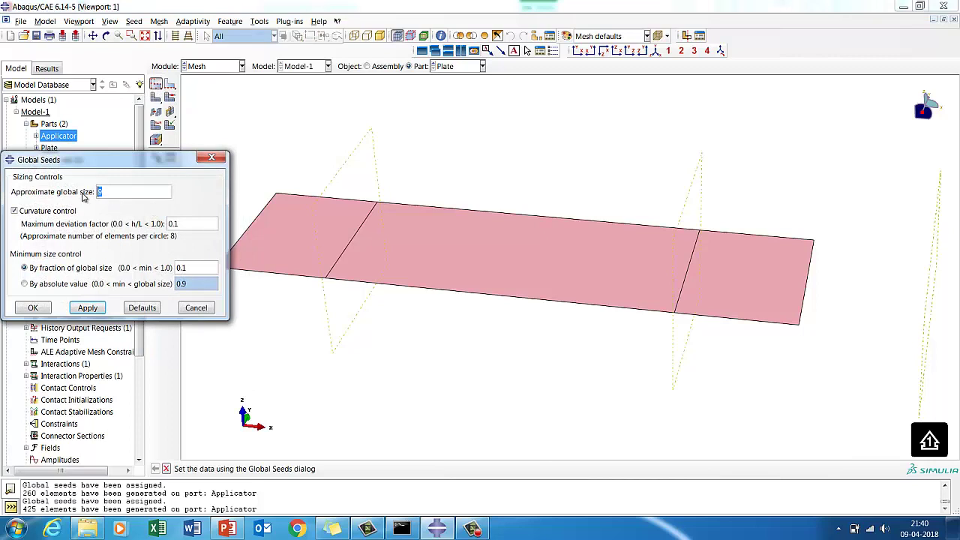
{"action": "left_click", "coordinate": [85, 308]}
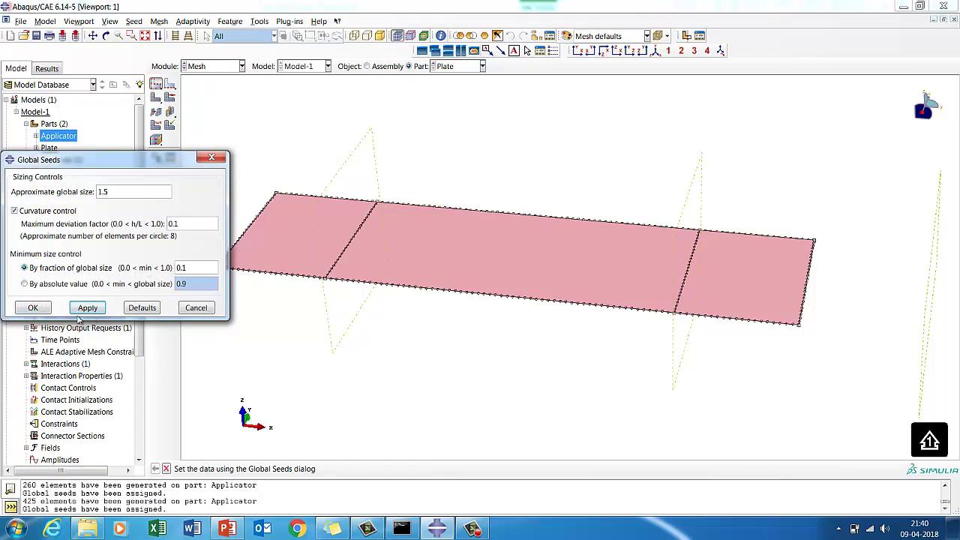
{"action": "left_click", "coordinate": [33, 308]}
{"action": "left_click", "coordinate": [155, 100]}
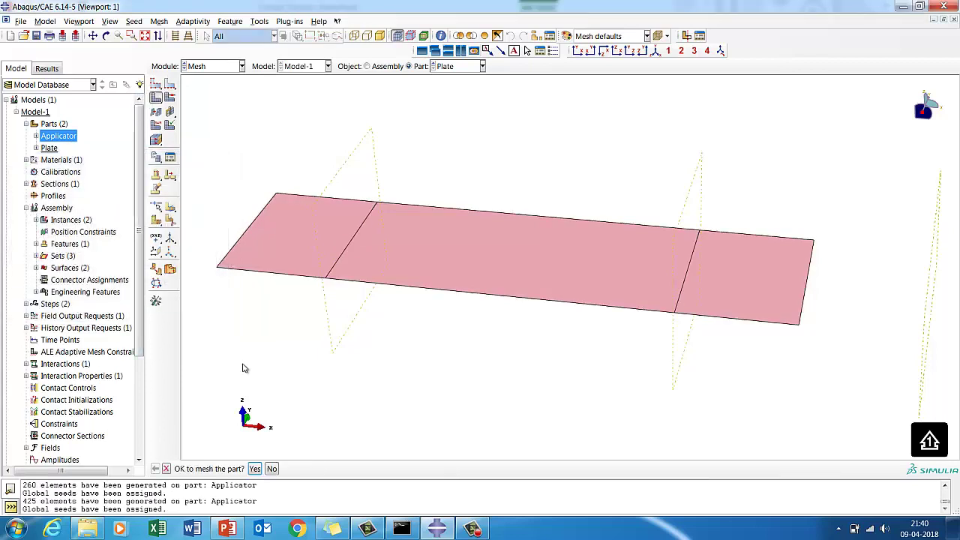
{"action": "left_click", "coordinate": [258, 466]}
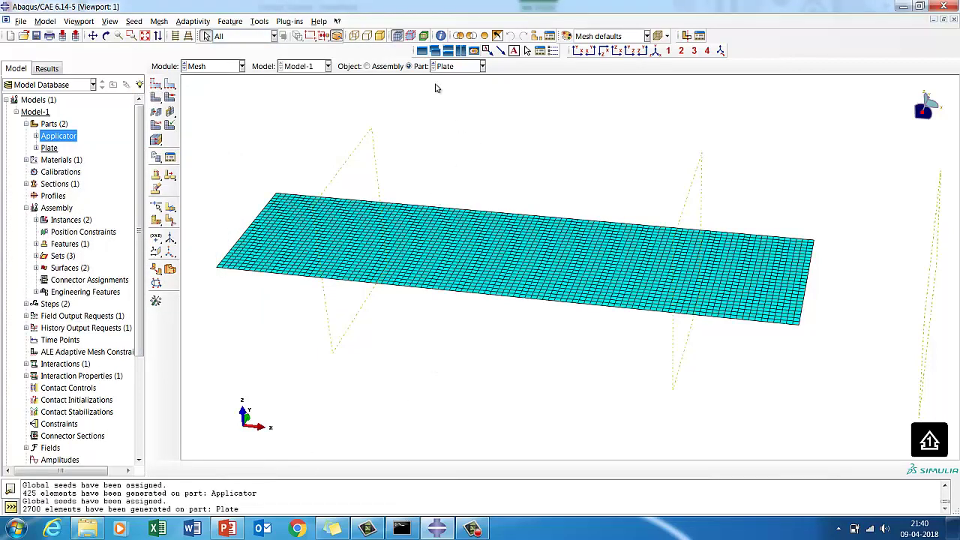
Switch to the Job module and save the model database as Three_Point_Bend in the current working folder.
{"action": "left_click", "coordinate": [237, 67]}
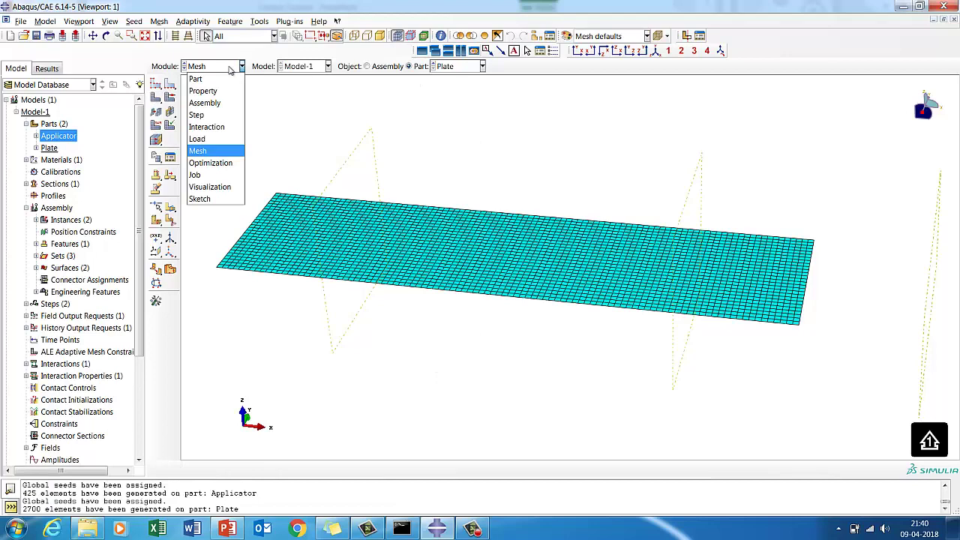
{"action": "left_click", "coordinate": [197, 175]}
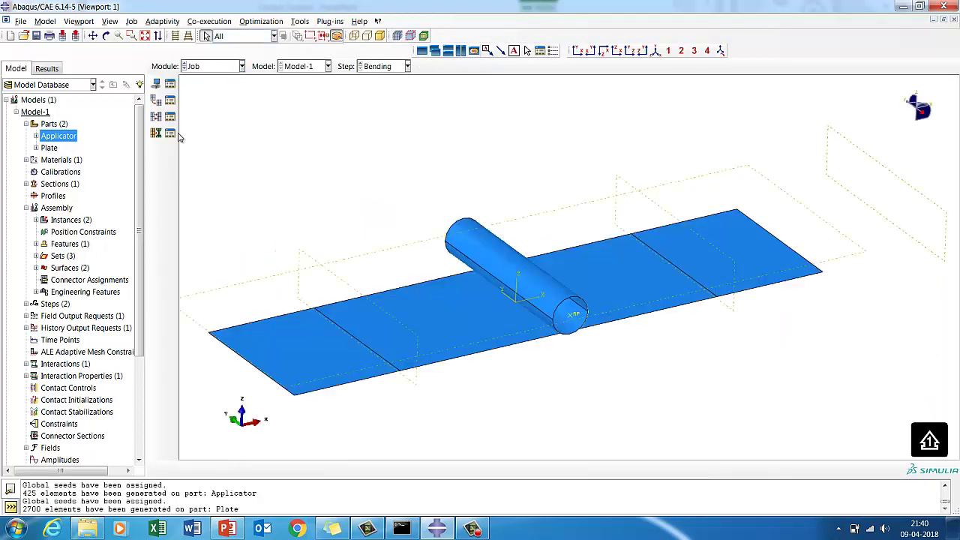
{"action": "left_click", "coordinate": [21, 22]}
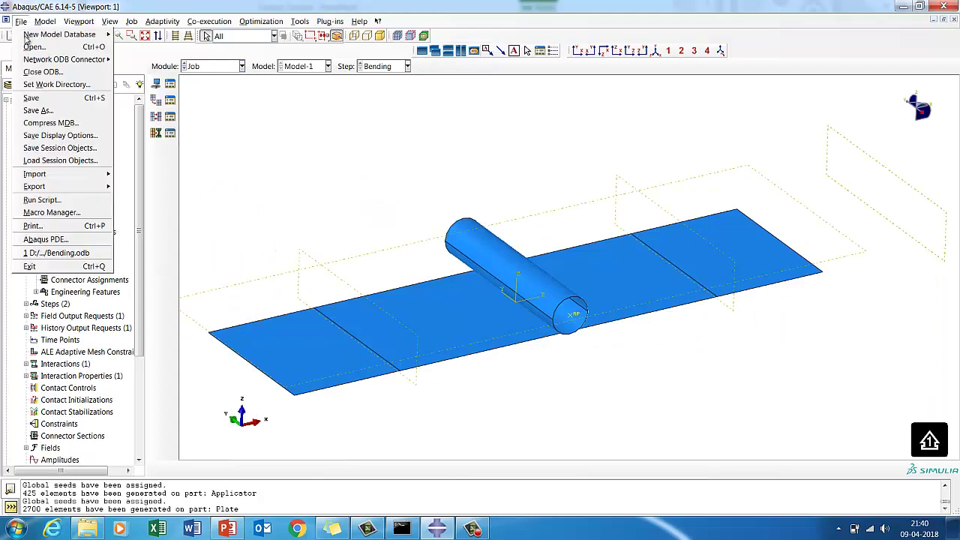
{"action": "left_click", "coordinate": [38, 111]}
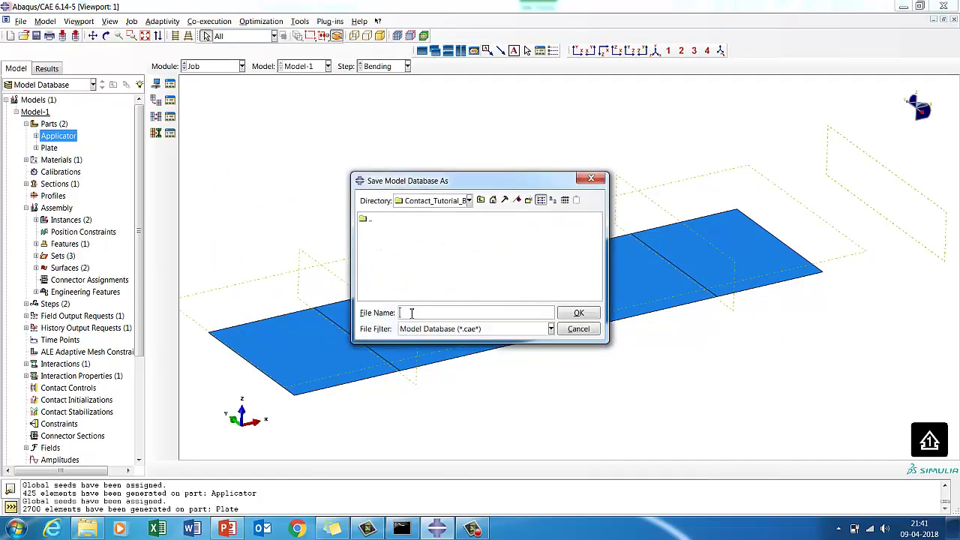
{"action": "type", "text": "B"}
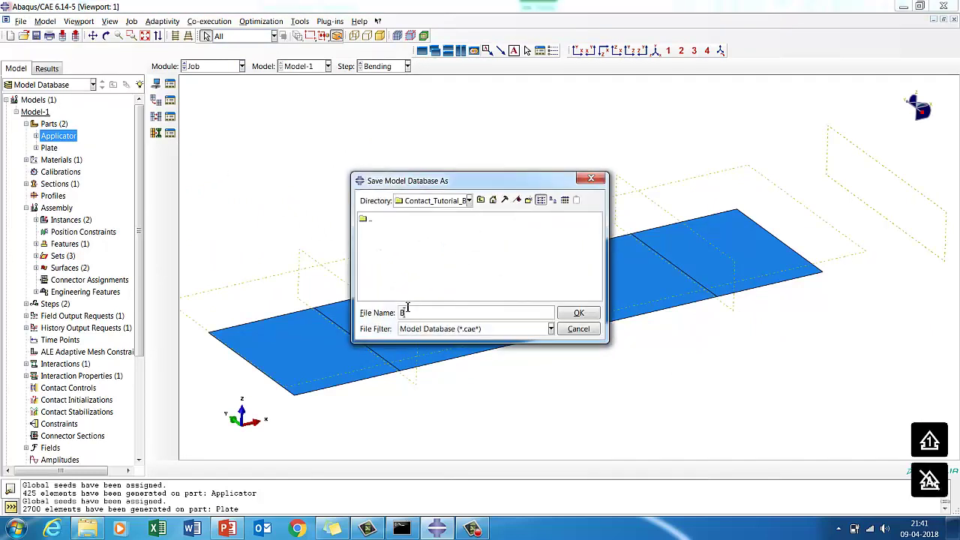
{"action": "key", "text": "BackSpace"}
{"action": "type", "text": "Three_Point_Be"}
Create a job named Three_Point_Bend from Model-1, accepting the full analysis, background and immediate submission settings.
{"action": "left_click", "coordinate": [169, 85]}
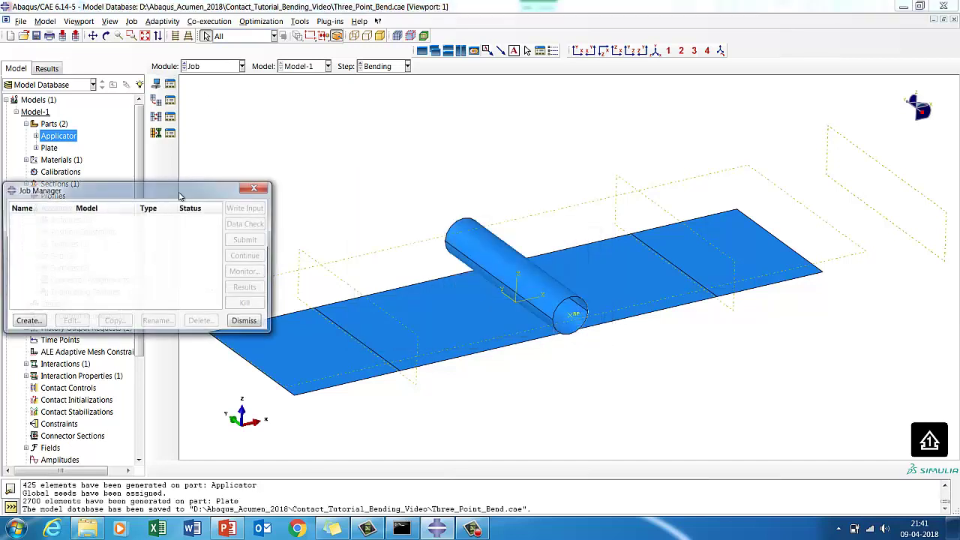
{"action": "left_click", "coordinate": [27, 321]}
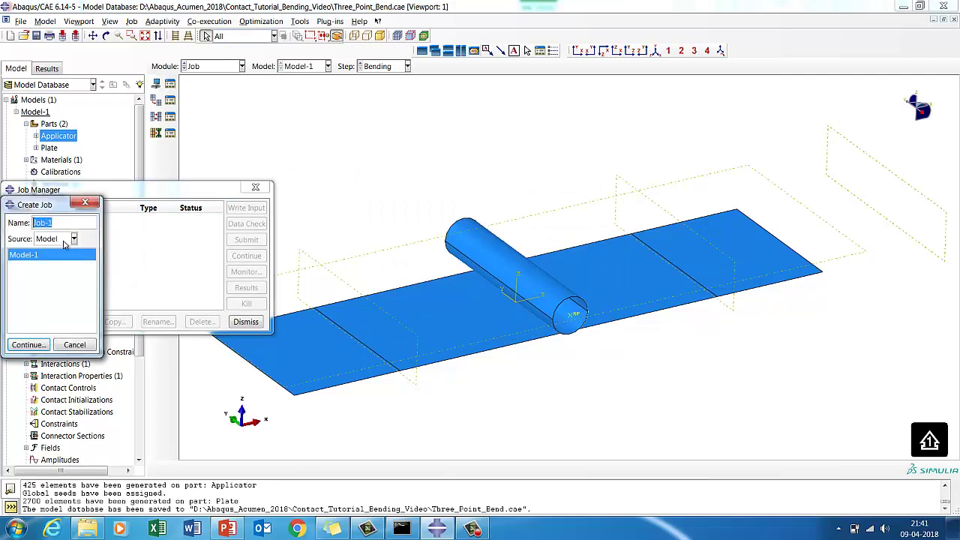
{"action": "type", "text": "Three_"}
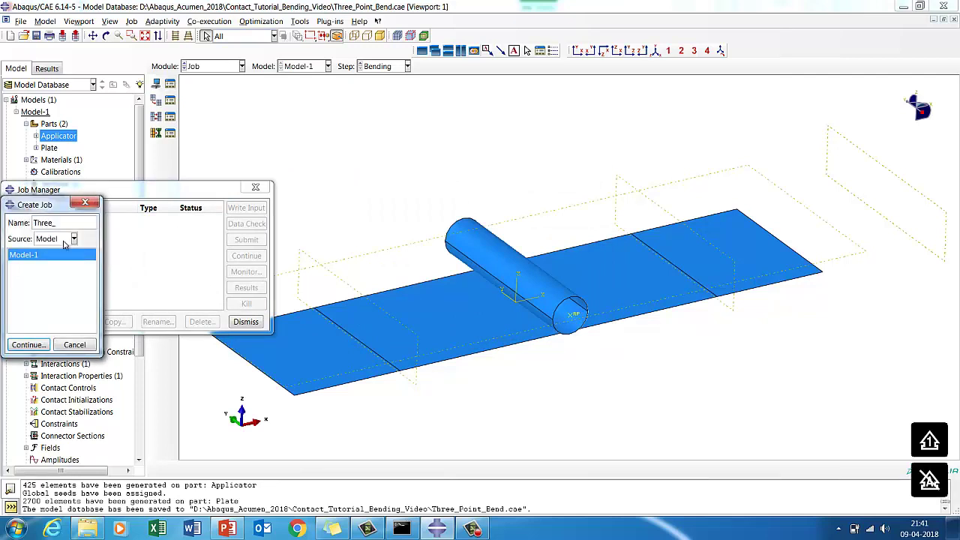
{"action": "type", "text": "pO"}
{"action": "key", "text": "BackSpace"}
{"action": "key", "text": "BackSpace"}
{"action": "key", "text": "BackSpace"}
{"action": "type", "text": "oint_B"}
{"action": "left_click", "coordinate": [29, 345]}
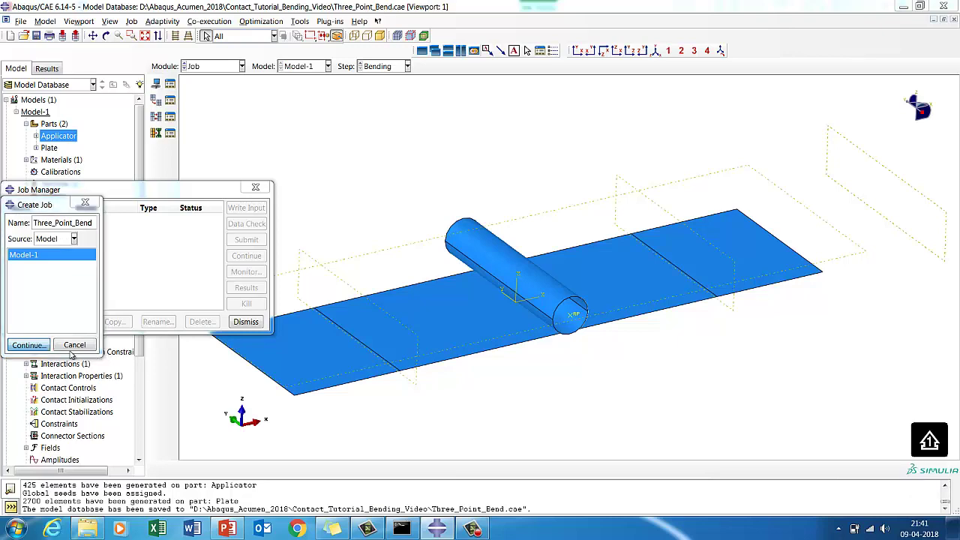
{"action": "left_click", "coordinate": [77, 495]}
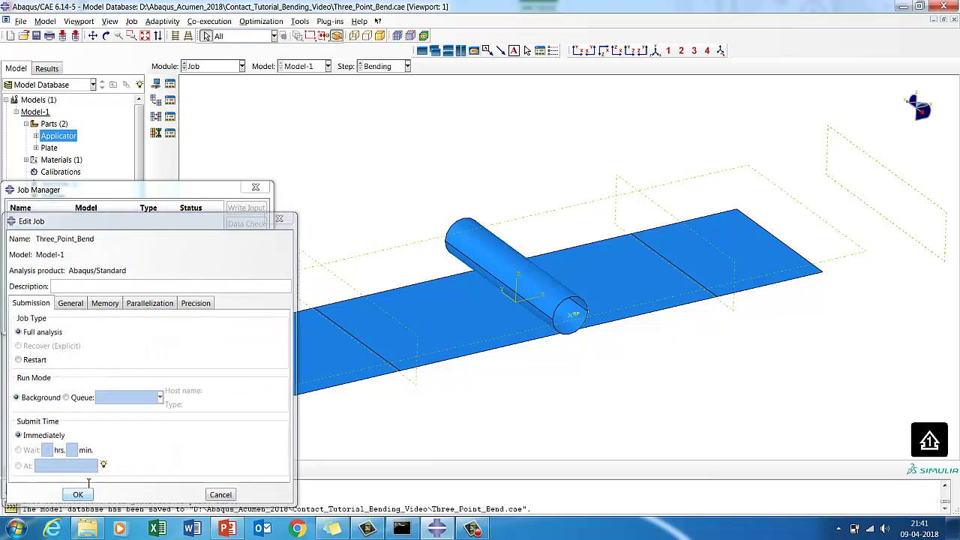
Run a data check on the Three_Point_Bend job and submit it for analysis, overwriting the existing job files.
{"action": "left_click", "coordinate": [237, 227]}
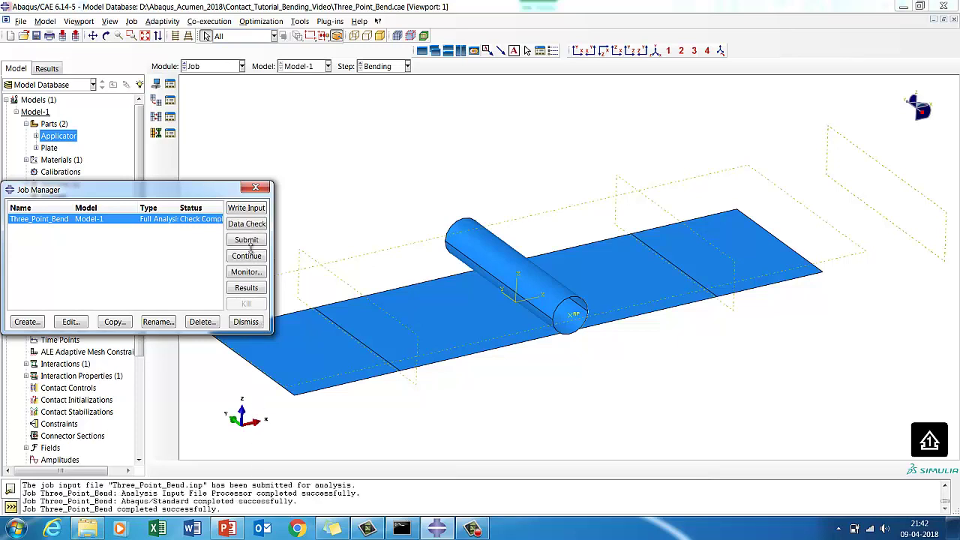
{"action": "left_click", "coordinate": [247, 240]}
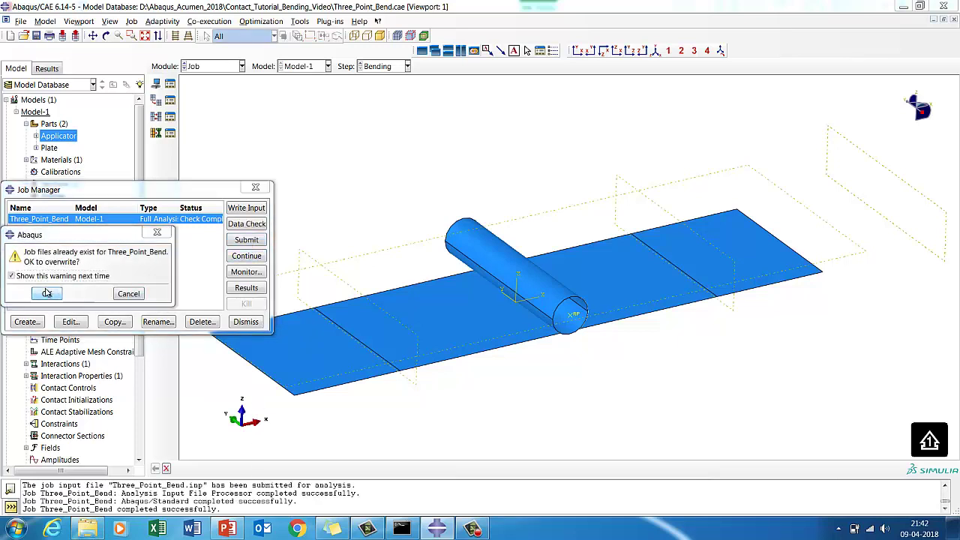
{"action": "left_click", "coordinate": [45, 292]}
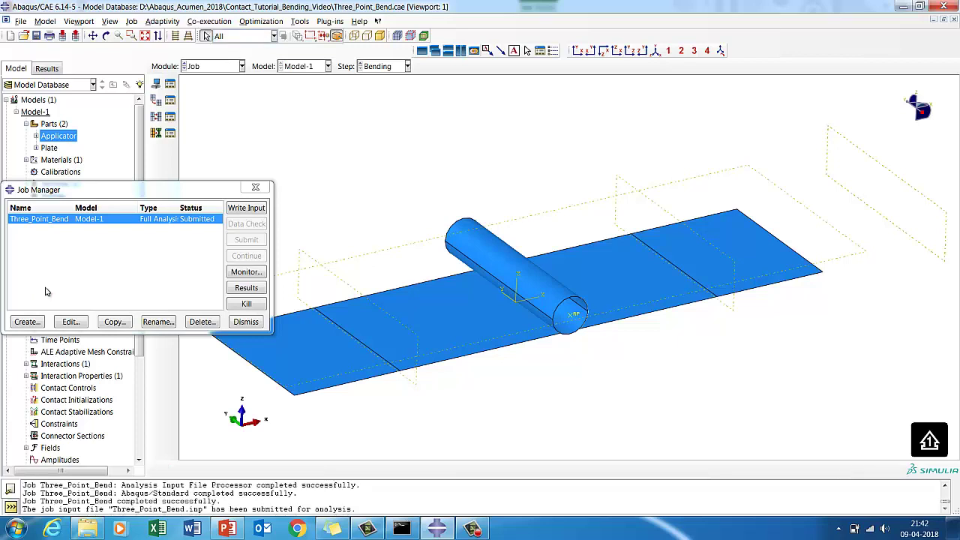
Switch to Windows Explorer and open Three_Point_Bend.inp from the Contact_Tutorial_Bending_Video folder in TextPad.
{"action": "left_click", "coordinate": [87, 529]}
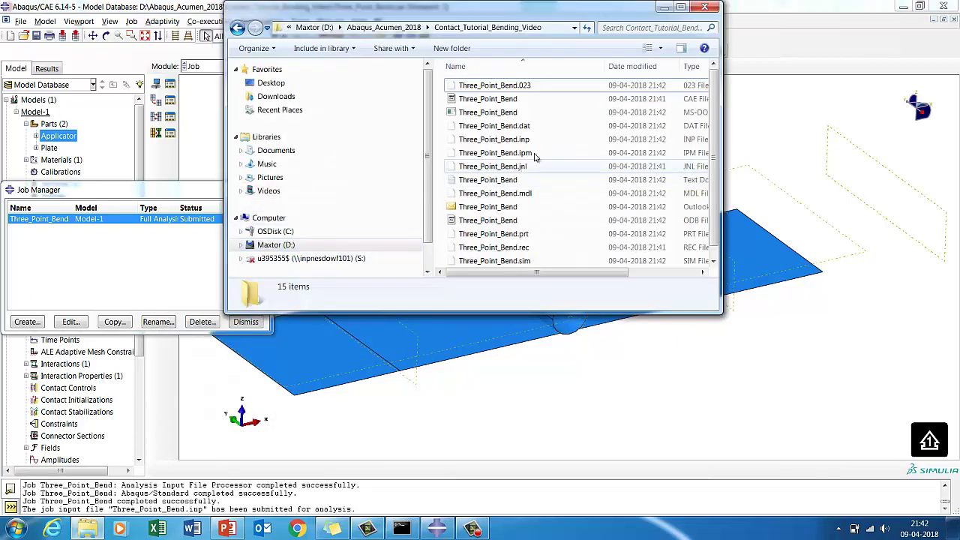
{"action": "left_click", "coordinate": [680, 7]}
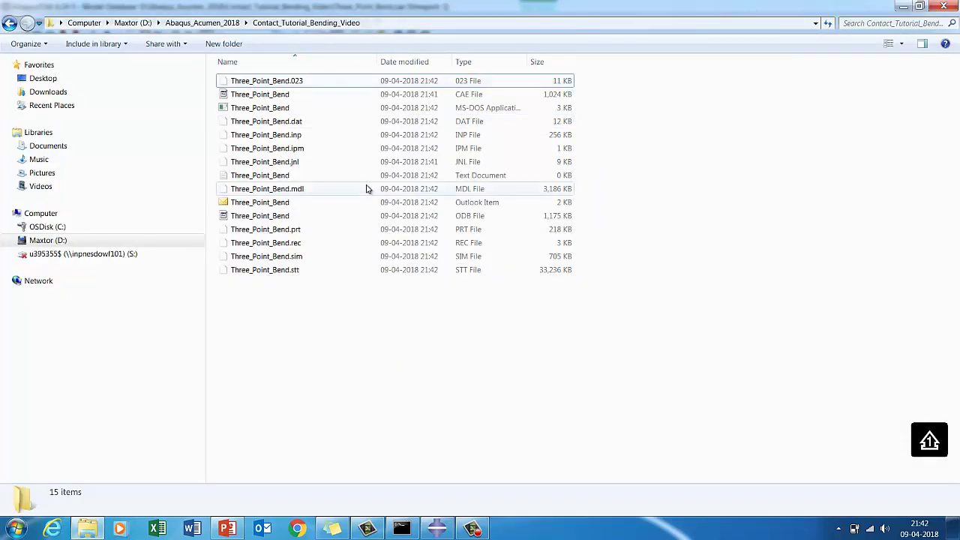
{"action": "left_click", "coordinate": [272, 136]}
{"action": "right_click", "coordinate": [275, 136]}
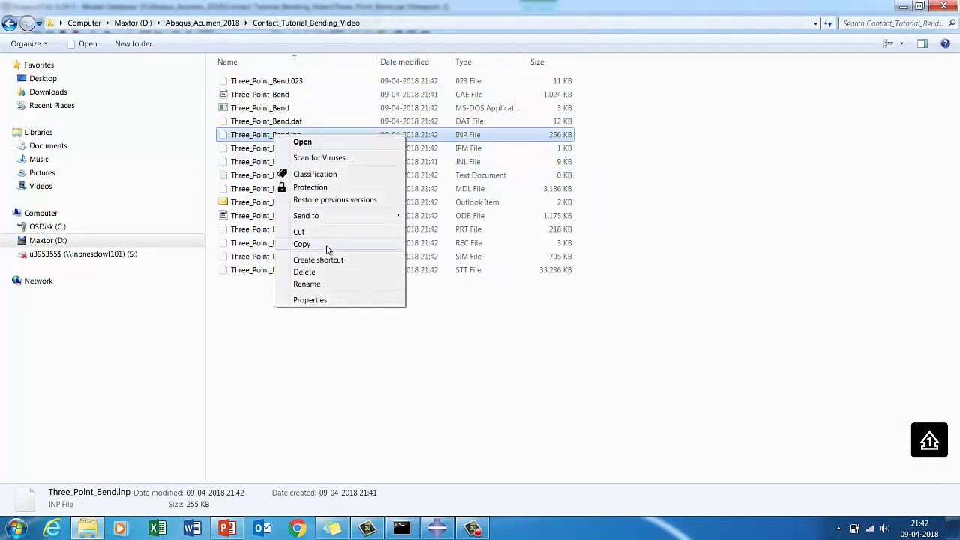
{"action": "mouse_move", "coordinate": [327, 216]}
{"action": "left_click", "coordinate": [423, 292]}
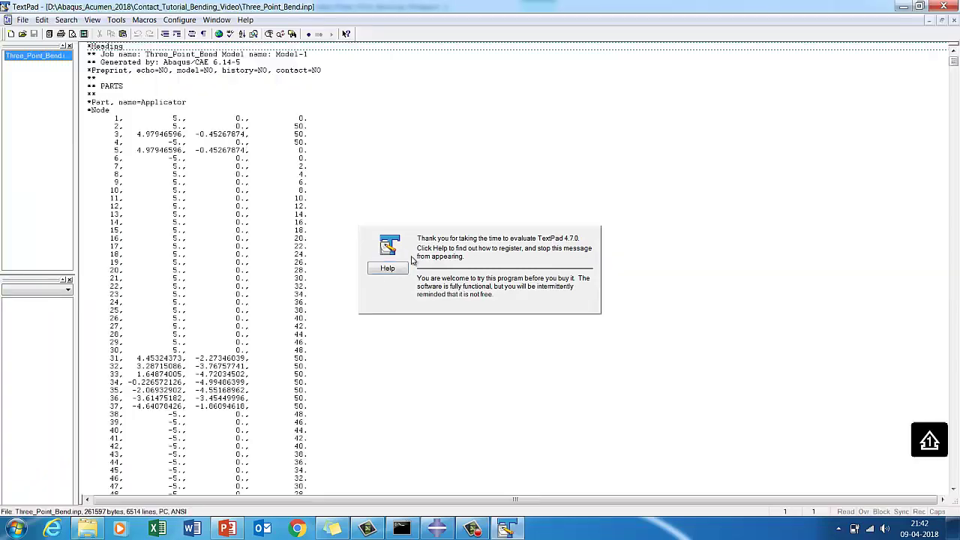
Search the input file for successive occurrences of "*" to examine the part, element, section, assembly and surface keywords.
{"action": "left_click", "coordinate": [123, 86]}
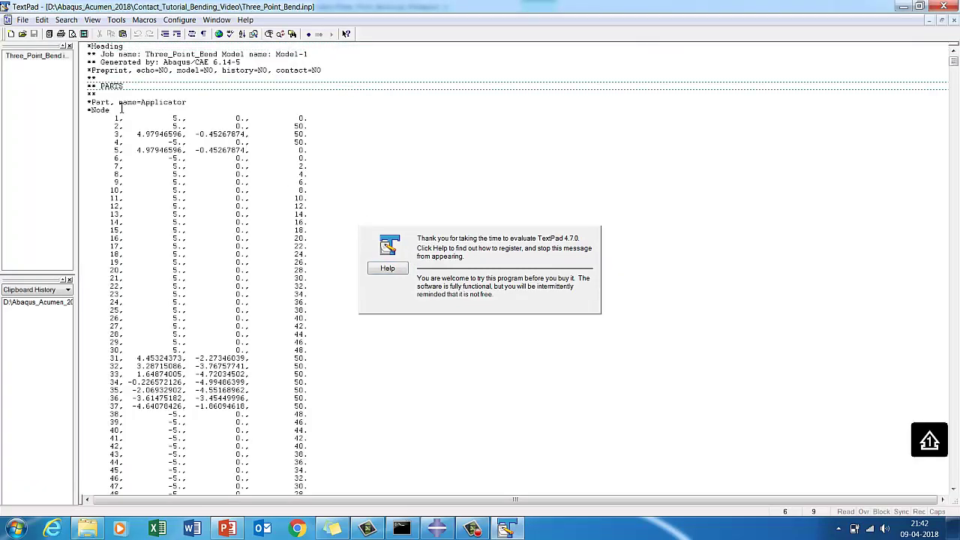
{"action": "left_click", "coordinate": [66, 20]}
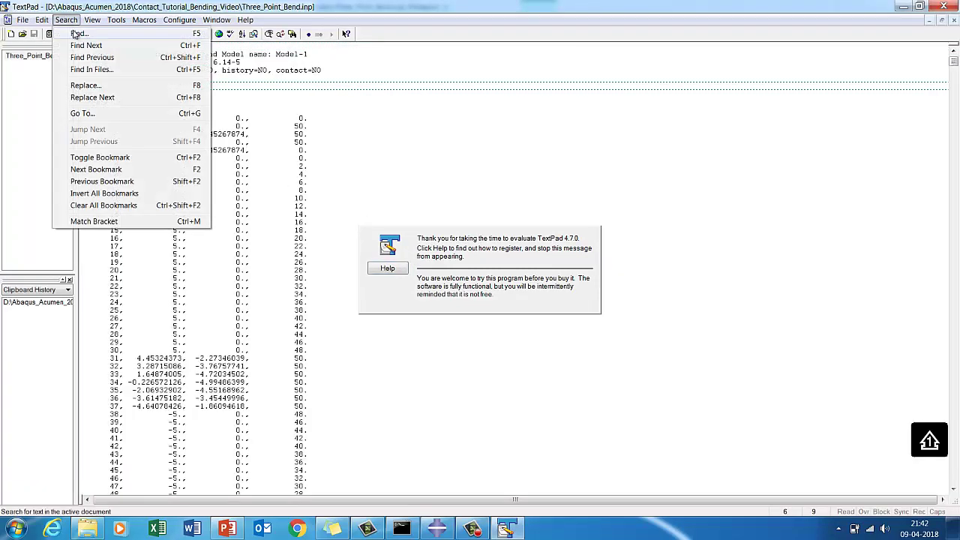
{"action": "left_click", "coordinate": [78, 34]}
{"action": "left_click", "coordinate": [924, 244]}
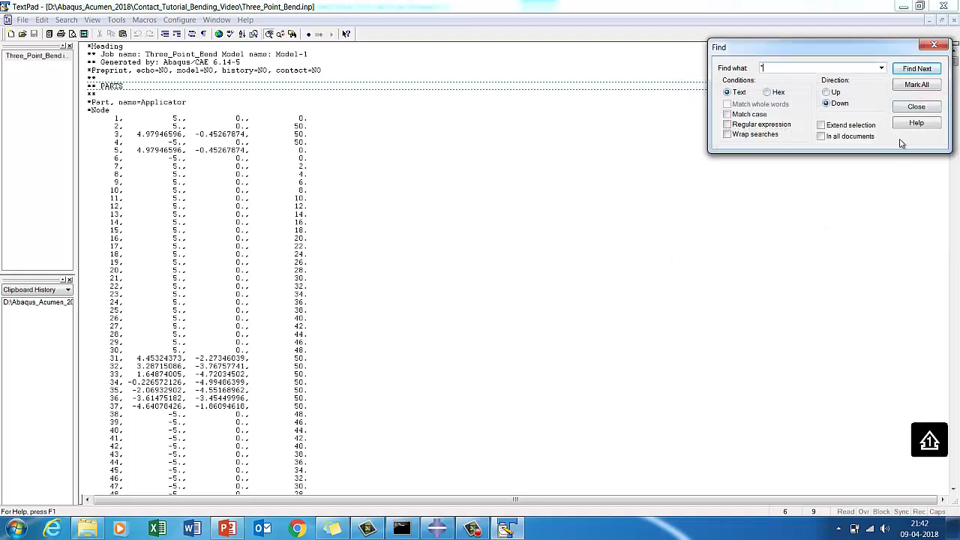
{"action": "left_click", "coordinate": [909, 69]}
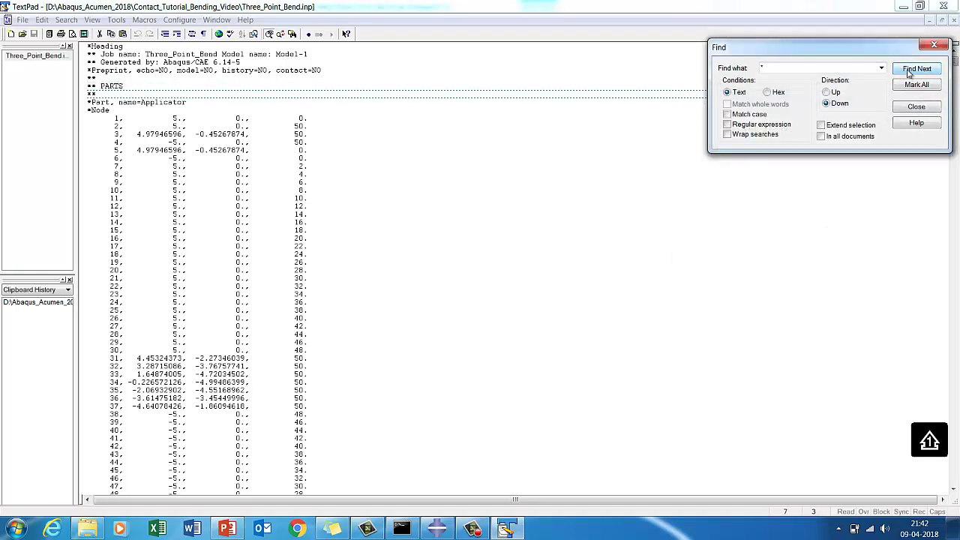
{"action": "left_click", "coordinate": [916, 69]}
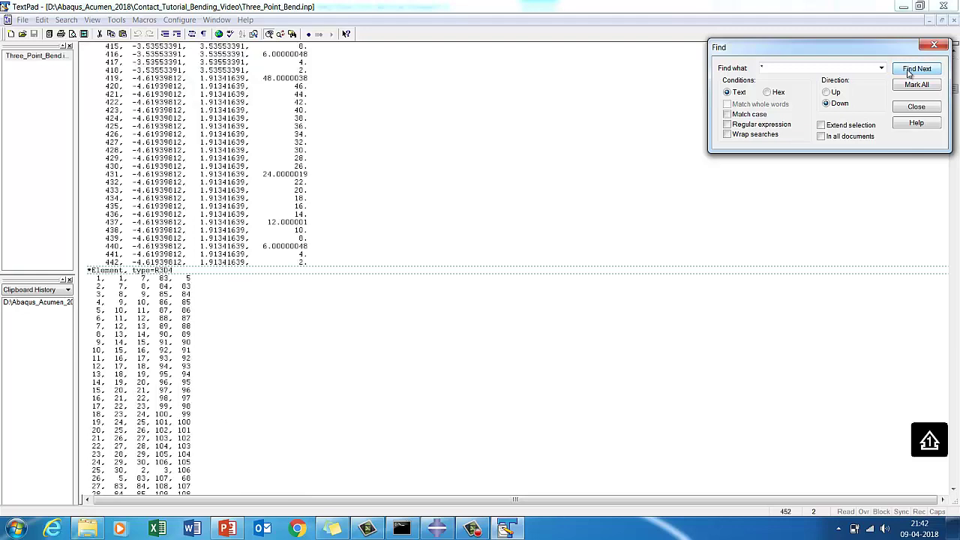
{"action": "left_click", "coordinate": [909, 69]}
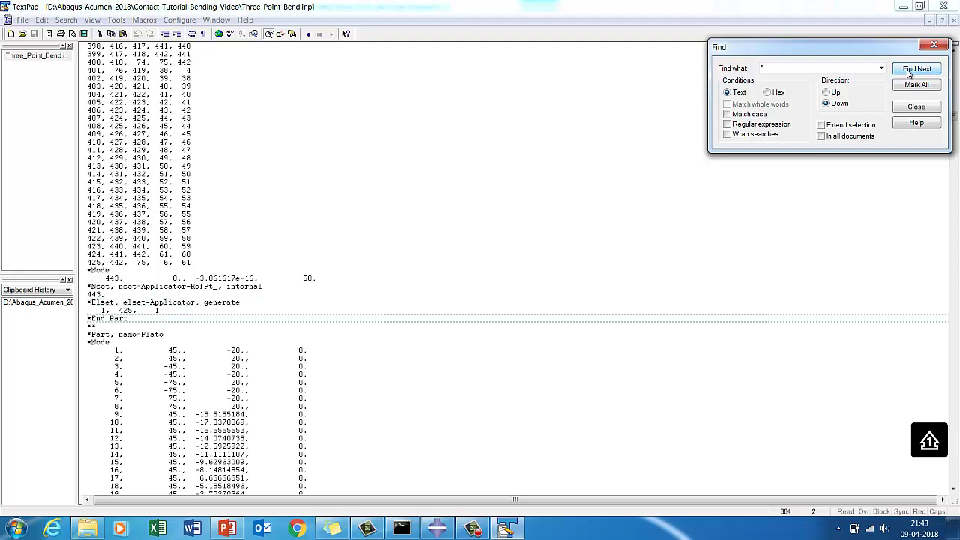
{"action": "left_click", "coordinate": [909, 69]}
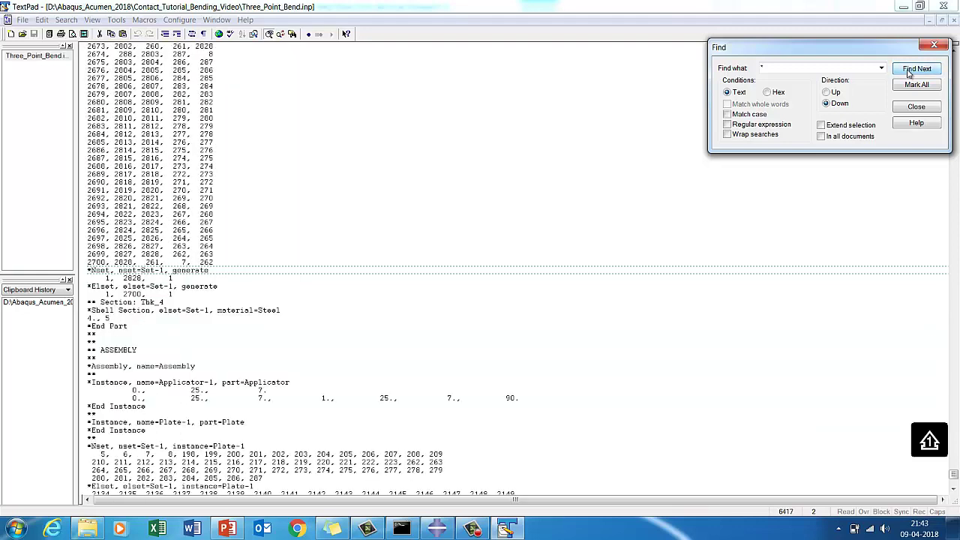
{"action": "left_click", "coordinate": [909, 69]}
{"action": "left_click", "coordinate": [909, 72]}
{"action": "left_click", "coordinate": [908, 71]}
{"action": "left_click", "coordinate": [908, 71]}
{"action": "left_click", "coordinate": [908, 69]}
{"action": "left_click", "coordinate": [907, 72]}
{"action": "left_click", "coordinate": [908, 71]}
{"action": "left_click", "coordinate": [907, 71]}
{"action": "left_click", "coordinate": [907, 71]}
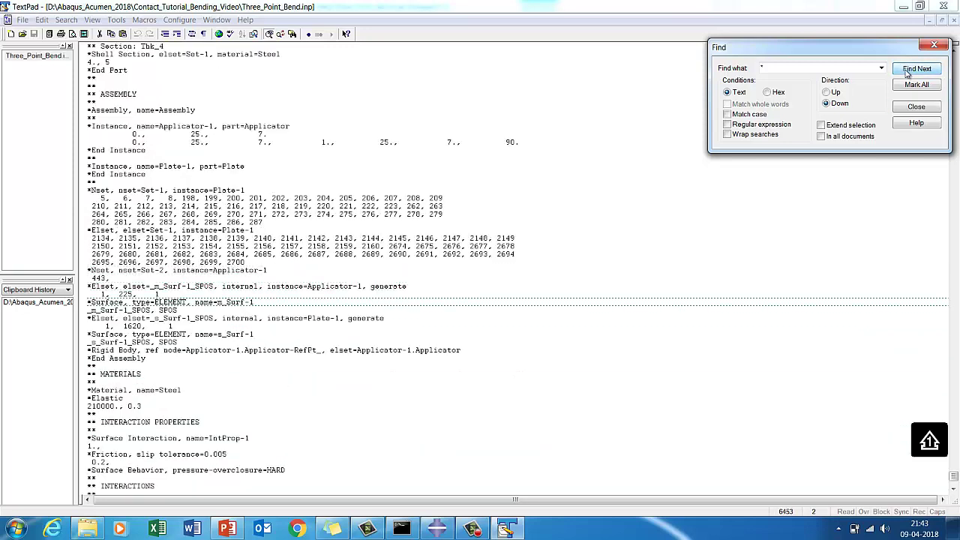
{"action": "left_click", "coordinate": [908, 71]}
{"action": "left_click", "coordinate": [908, 72]}
Examine the side definitions of the m_Surf-1 and s_Surf-1 surfaces and the friction coefficient in the input file.
{"action": "left_click_drag", "start_coordinate": [159, 310], "coordinate": [183, 310]}
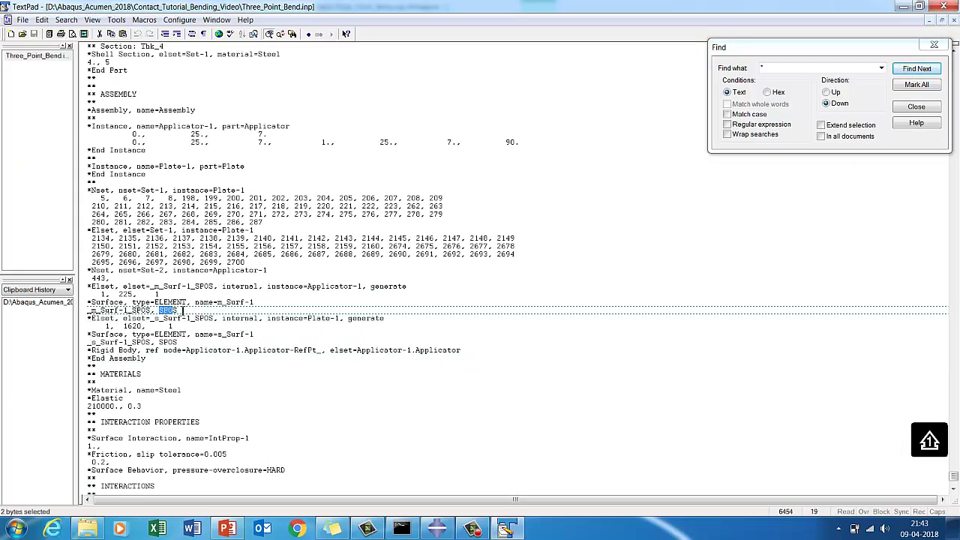
{"action": "left_click_drag", "start_coordinate": [160, 342], "coordinate": [193, 343]}
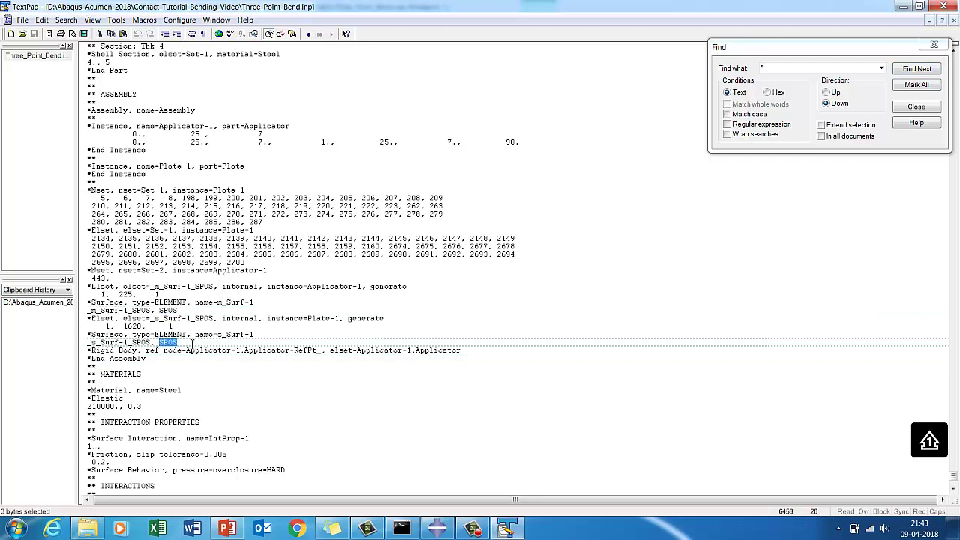
{"action": "left_click", "coordinate": [174, 395]}
{"action": "scroll", "coordinate": [165, 411], "scroll_direction": "down", "scroll_amount": 3}
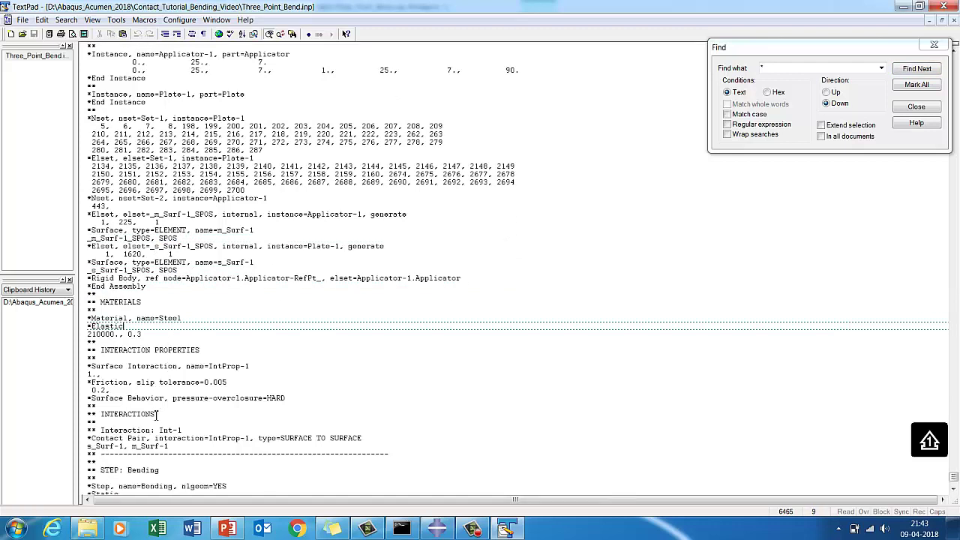
{"action": "left_click_drag", "start_coordinate": [91, 389], "coordinate": [113, 390]}
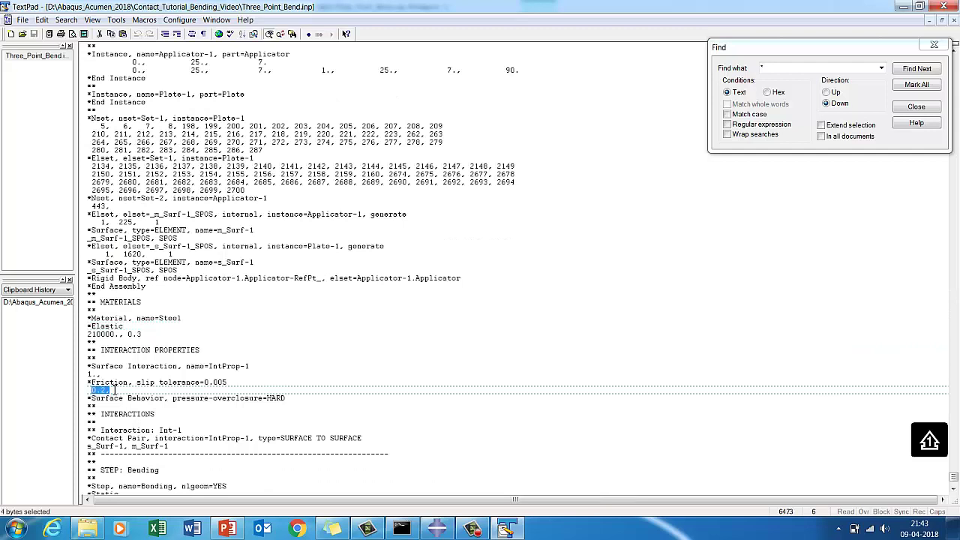
Examine the contact pair, Bending step, boundary conditions and output requests in the input file, and switch back to Abaqus/CAE.
{"action": "scroll", "coordinate": [105, 389], "scroll_direction": "down", "scroll_amount": 2}
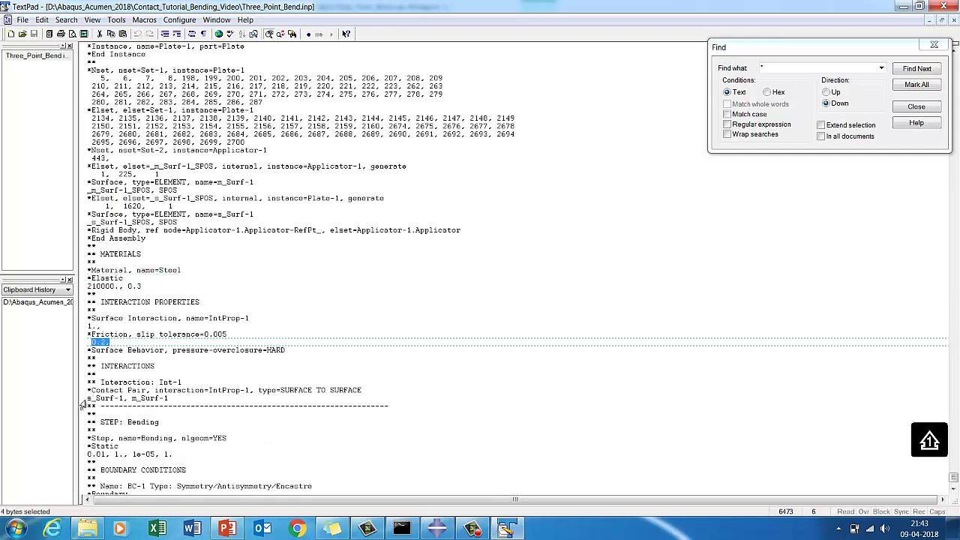
{"action": "scroll", "coordinate": [232, 398], "scroll_direction": "down", "scroll_amount": 3}
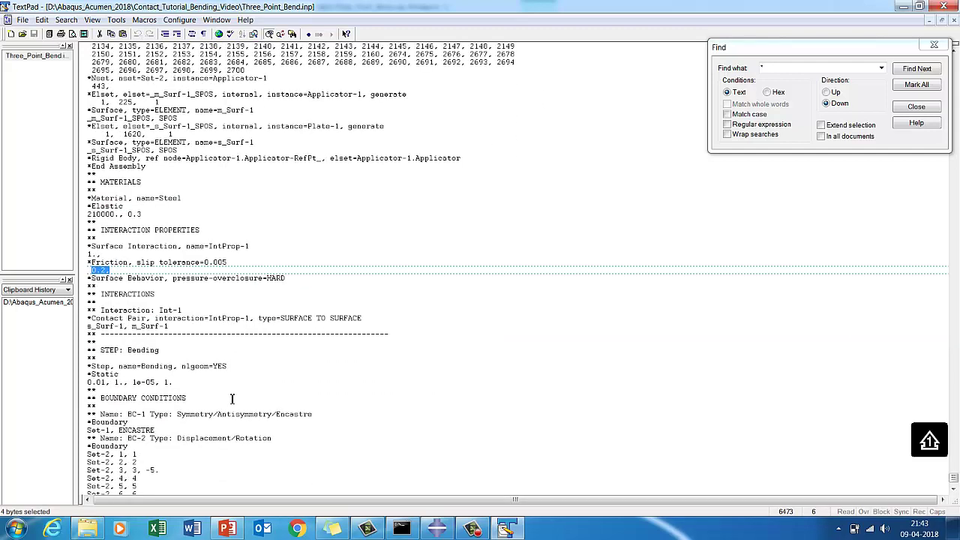
{"action": "scroll", "coordinate": [175, 395], "scroll_direction": "down", "scroll_amount": 2}
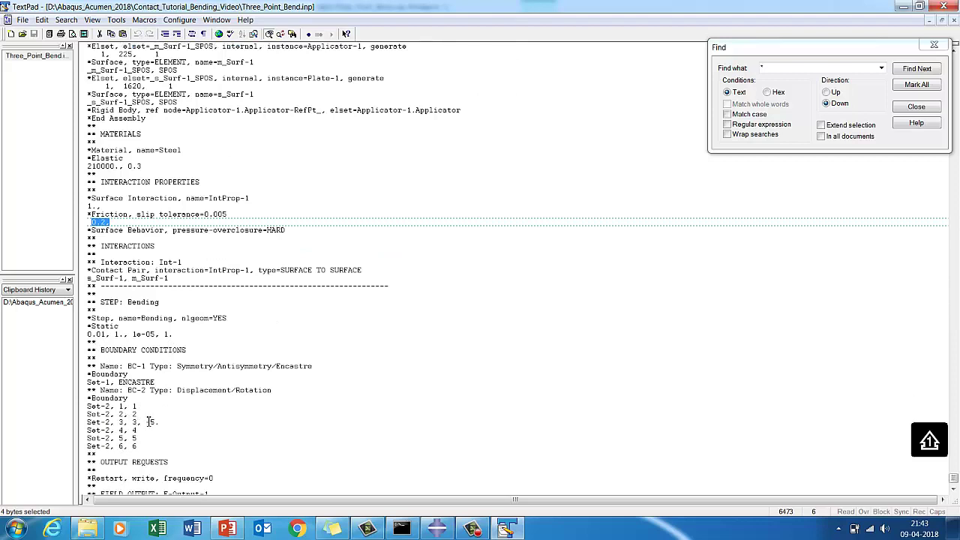
{"action": "left_click_drag", "start_coordinate": [146, 422], "coordinate": [163, 422]}
{"action": "left_click", "coordinate": [214, 441]}
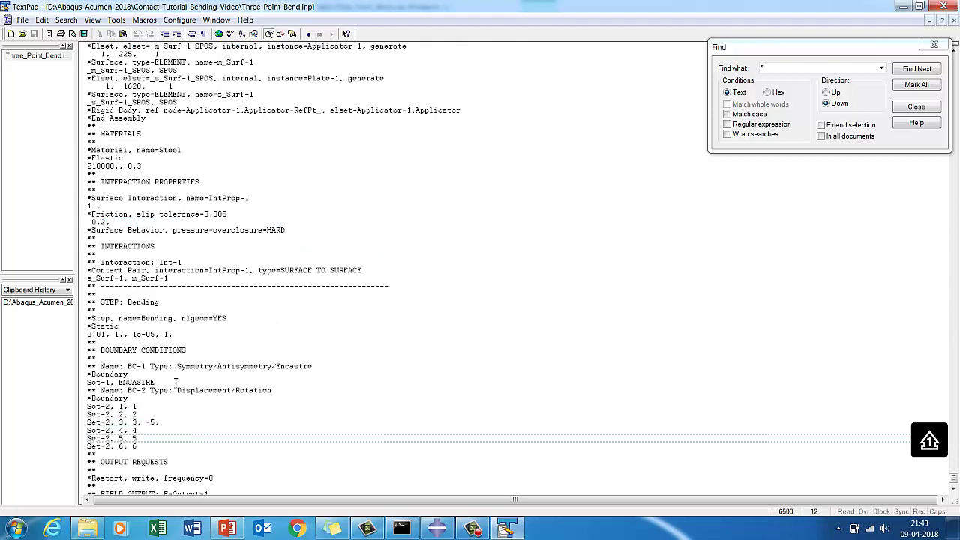
{"action": "scroll", "coordinate": [176, 383], "scroll_direction": "down", "scroll_amount": 4}
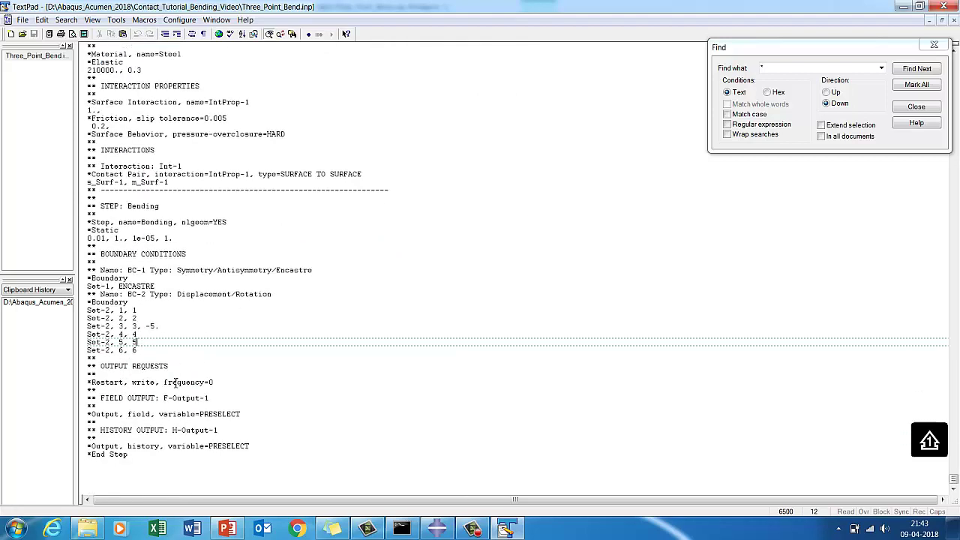
{"action": "left_click", "coordinate": [438, 529]}
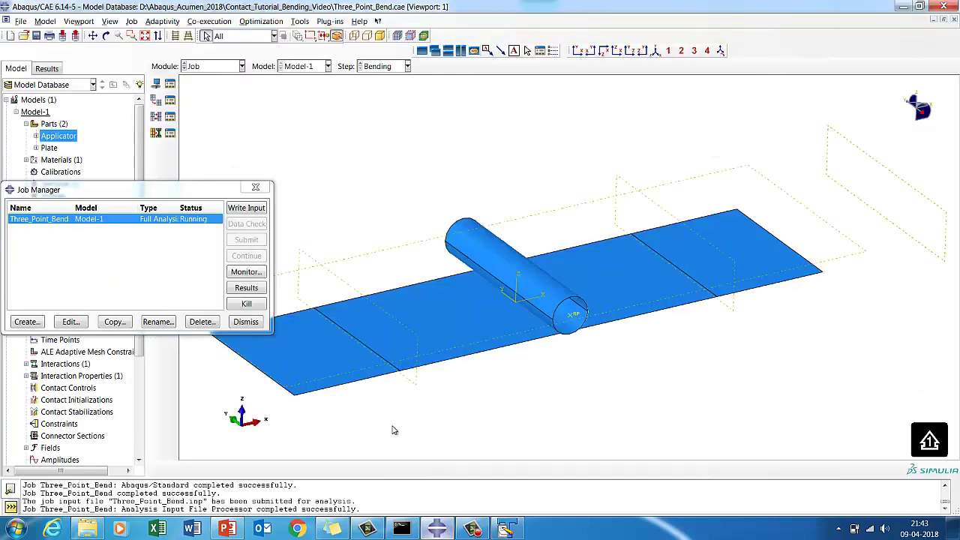
Monitor the running Three_Point_Bend job, and open its partial results to animate the deformed shape over time in the X-Z view.
{"action": "left_click", "coordinate": [245, 271]}
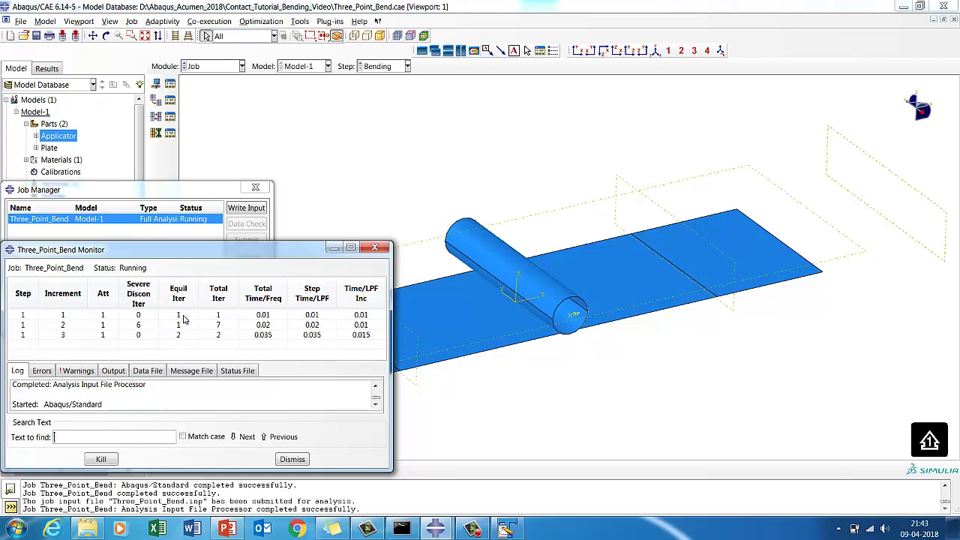
{"action": "left_click", "coordinate": [291, 459]}
{"action": "left_click", "coordinate": [239, 285]}
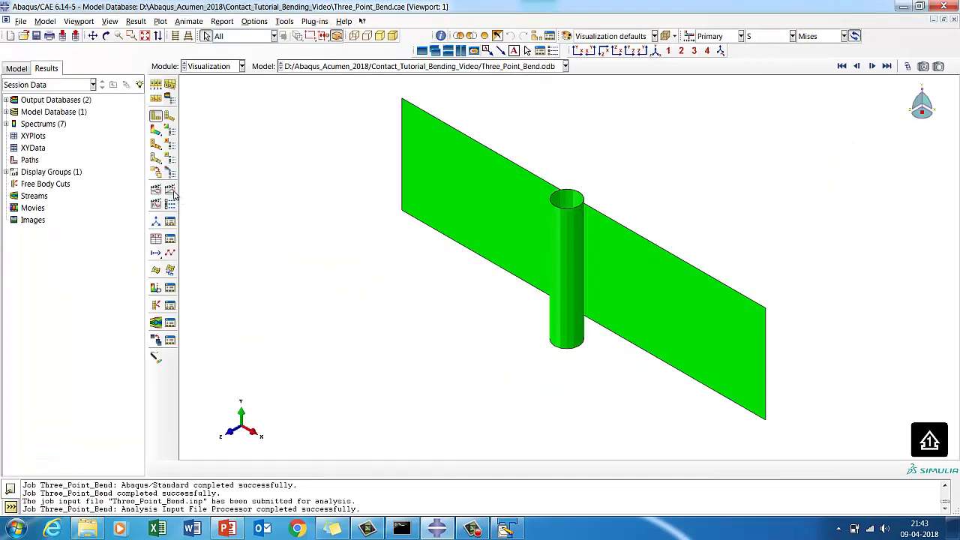
{"action": "left_click", "coordinate": [170, 190]}
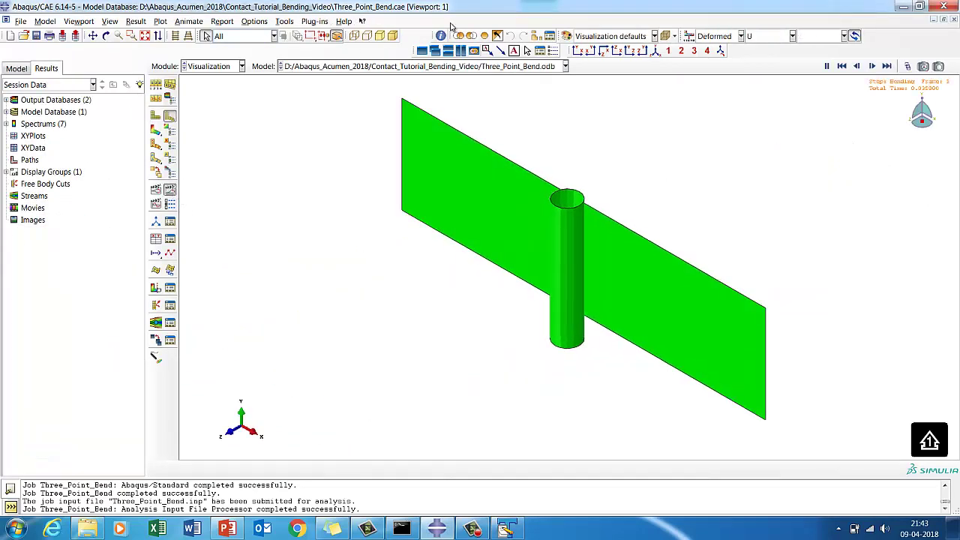
{"action": "left_click", "coordinate": [613, 51]}
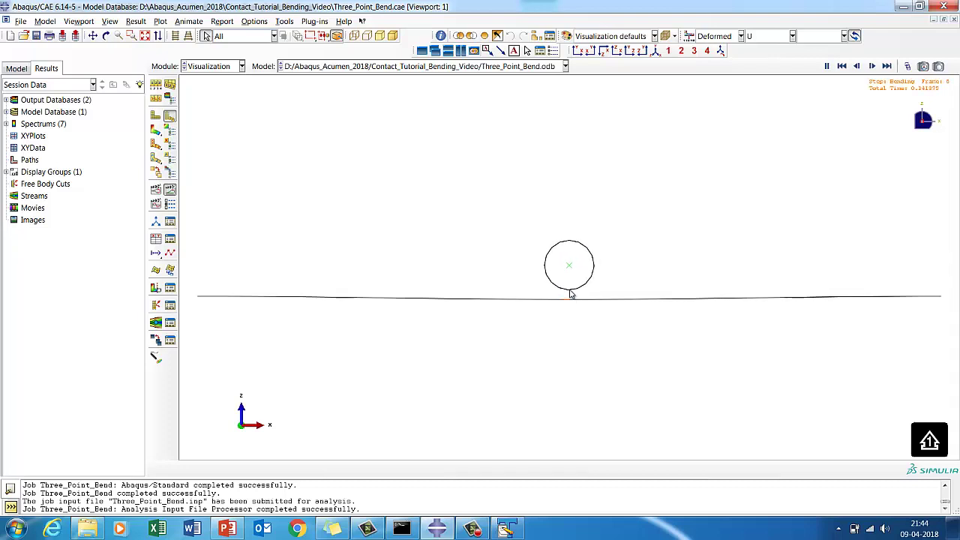
{"action": "left_click", "coordinate": [171, 192]}
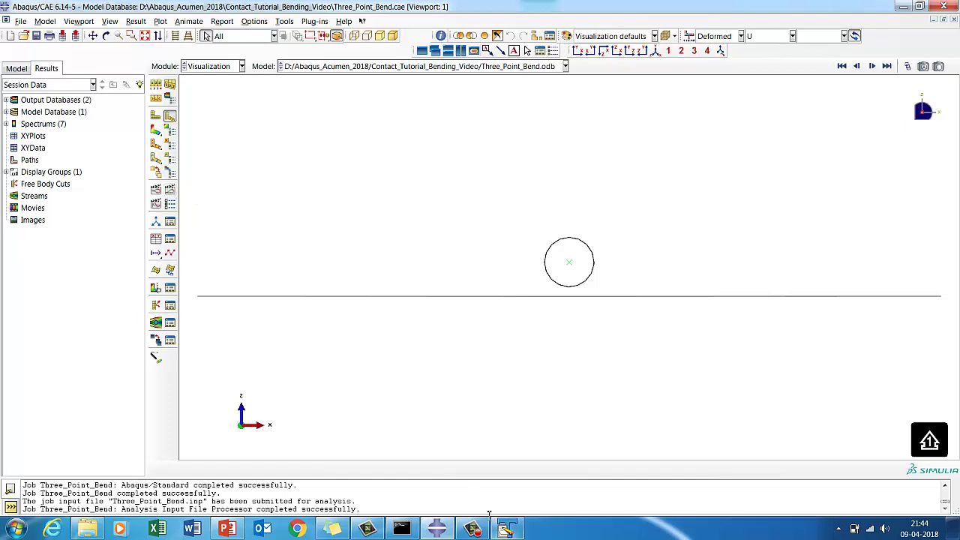
{"action": "left_click", "coordinate": [473, 529]}
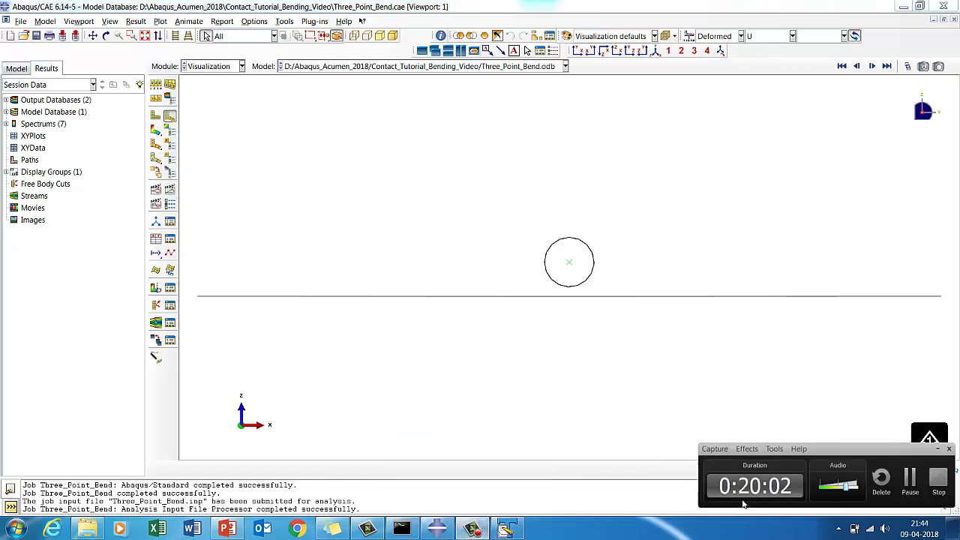
{"action": "left_click", "coordinate": [910, 480]}
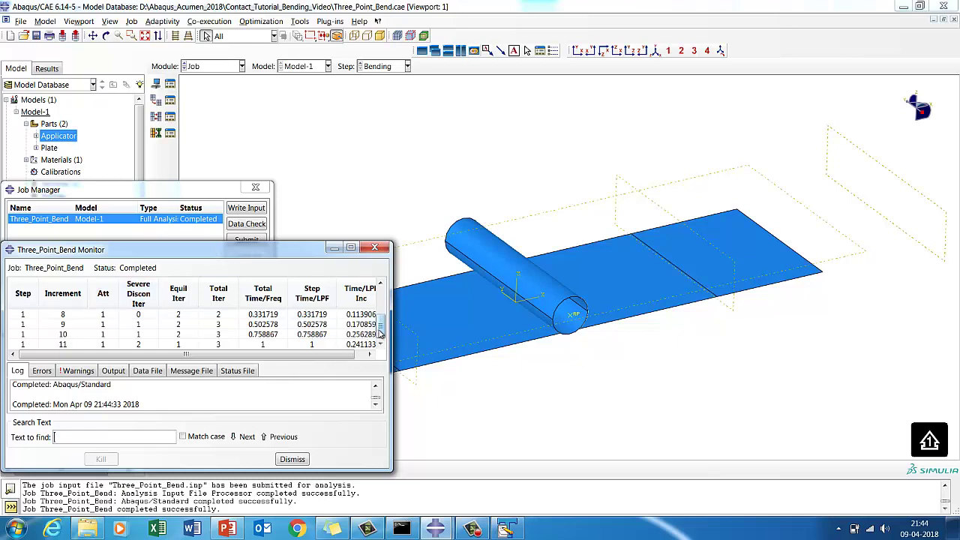
Examine the severe discontinuity iterations, equilibrium iterations and time increments of the completed job in its monitor, and close the monitor.
{"action": "left_click_drag", "start_coordinate": [381, 334], "coordinate": [383, 306]}
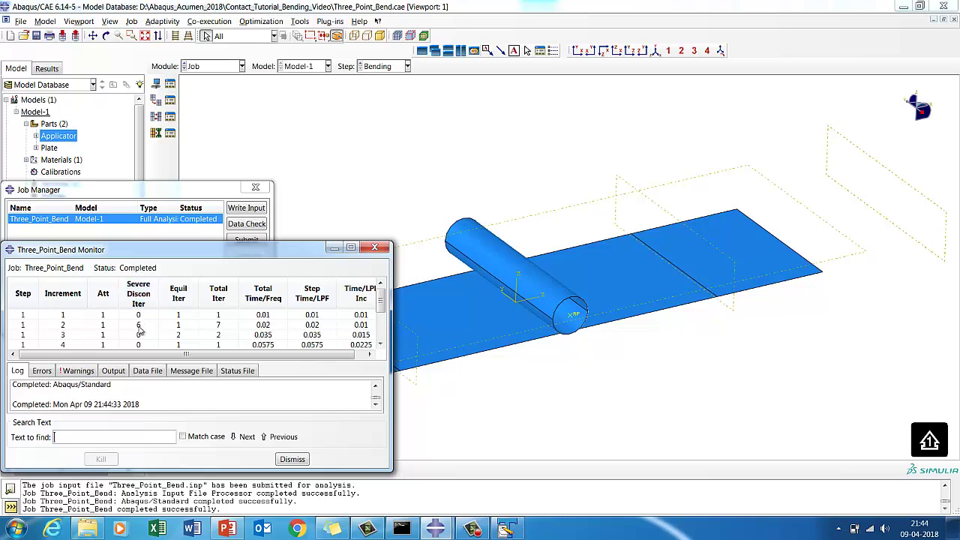
{"action": "left_click_drag", "start_coordinate": [381, 304], "coordinate": [380, 335]}
{"action": "left_click", "coordinate": [292, 459]}
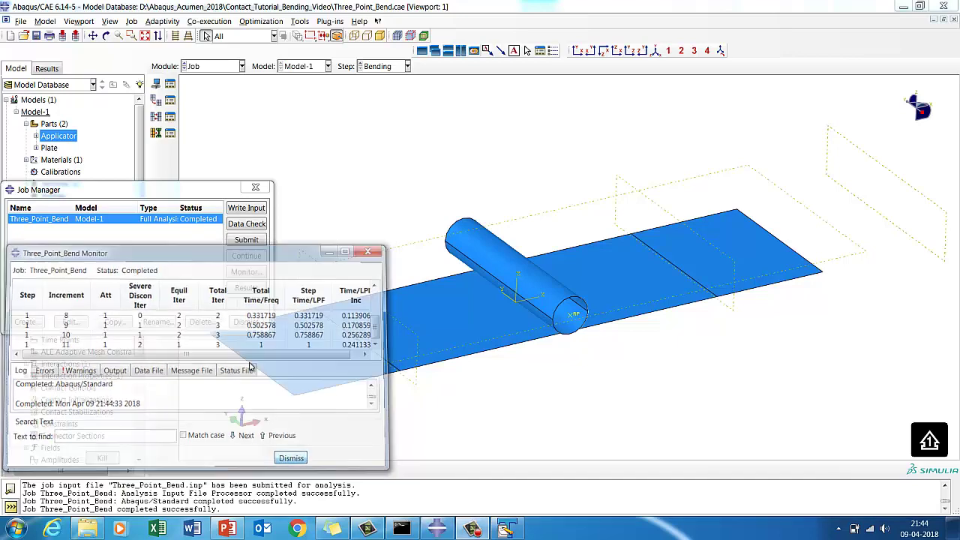
Open the results of the completed Three_Point_Bend job and animate the deformed plate over time in an oblique 3D view.
{"action": "left_click", "coordinate": [251, 292]}
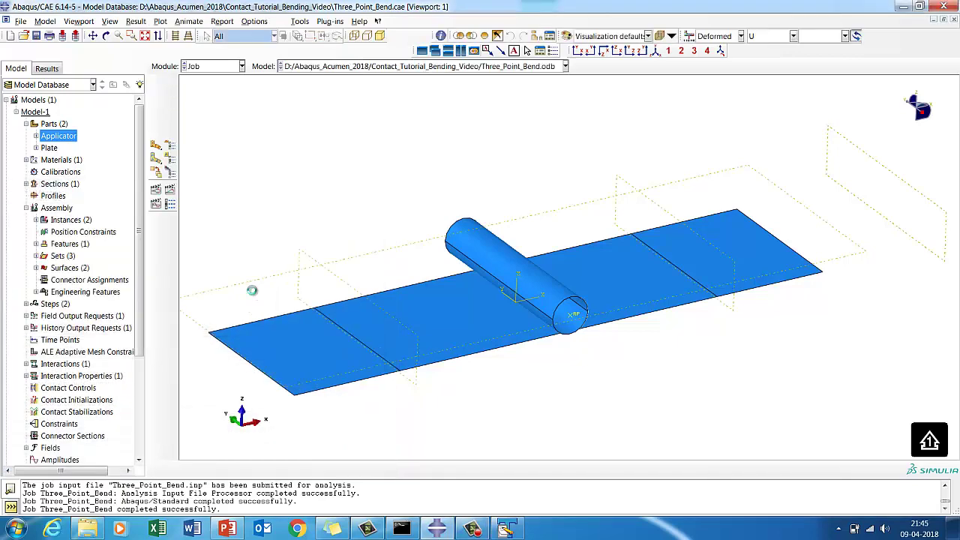
{"action": "left_click", "coordinate": [170, 191]}
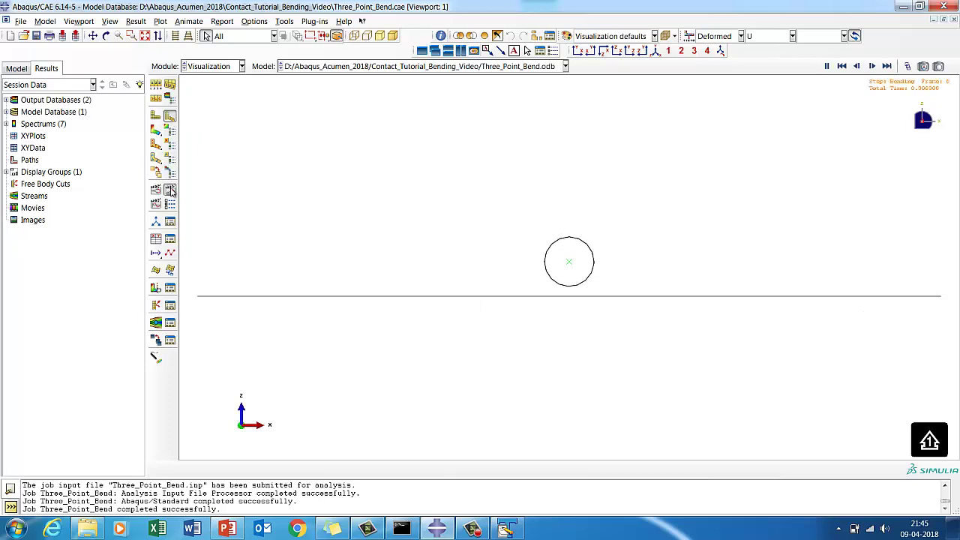
{"action": "left_click", "coordinate": [106, 35]}
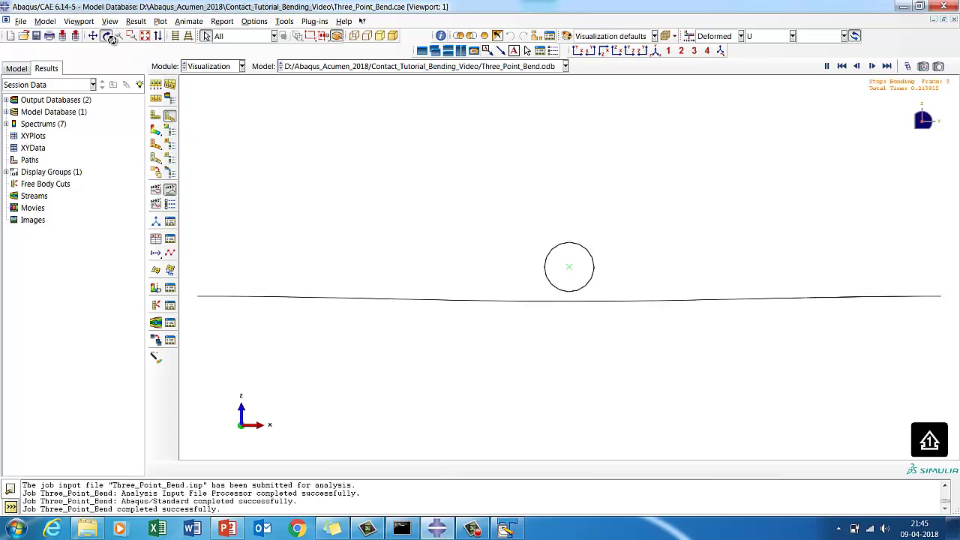
{"action": "left_click_drag", "start_coordinate": [574, 354], "coordinate": [863, 336]}
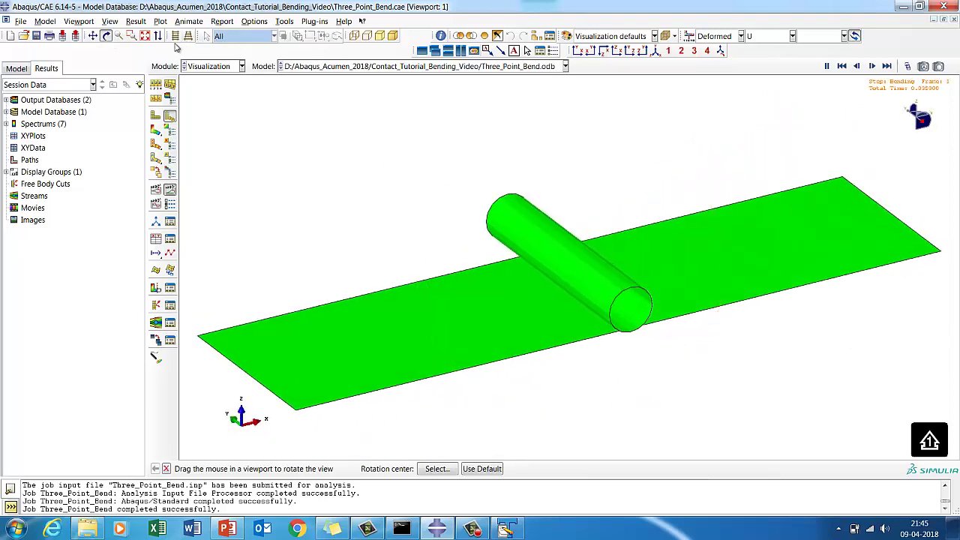
Set the primary field output variable to the contact pressure CPRESS SPOS and plot its contours on the deformed shape.
{"action": "left_click", "coordinate": [136, 22]}
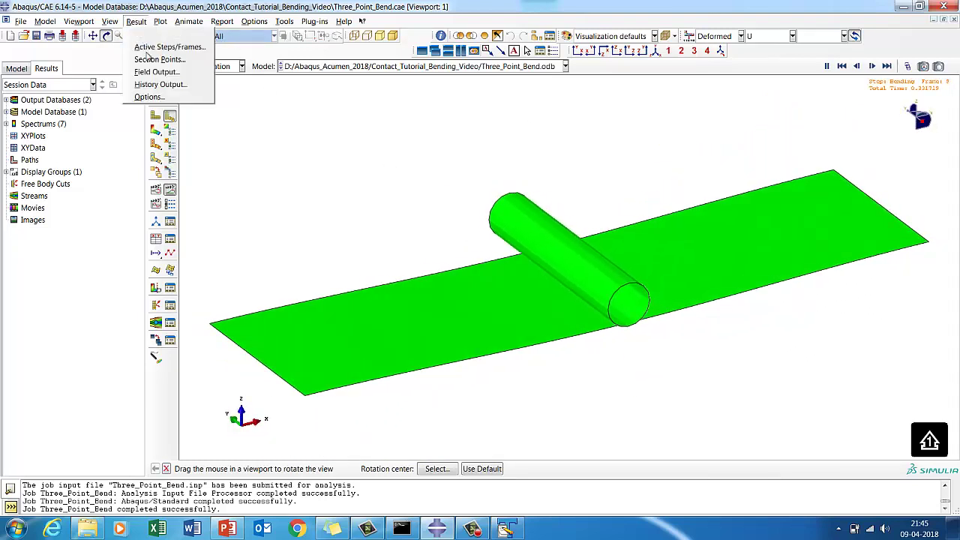
{"action": "left_click", "coordinate": [157, 73]}
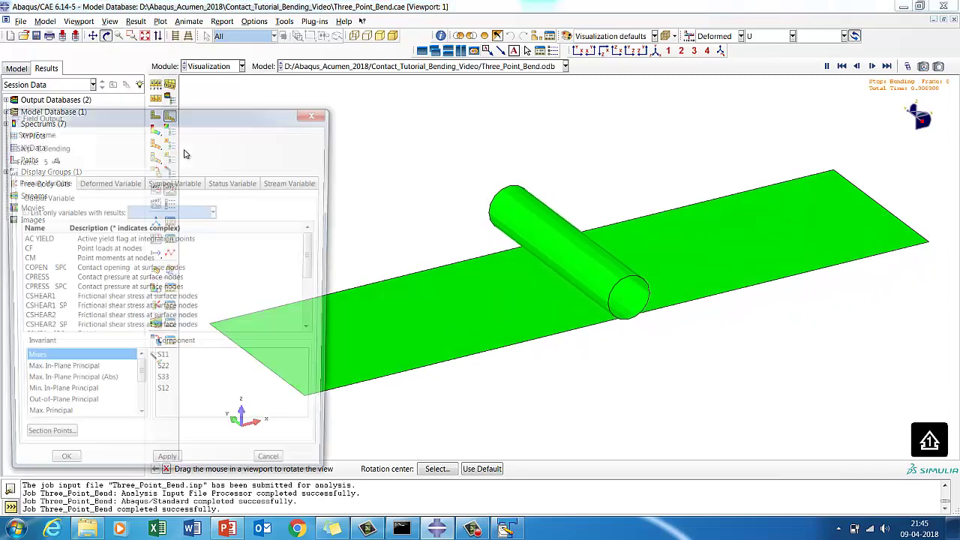
{"action": "scroll", "coordinate": [112, 285], "scroll_direction": "down", "scroll_amount": 2}
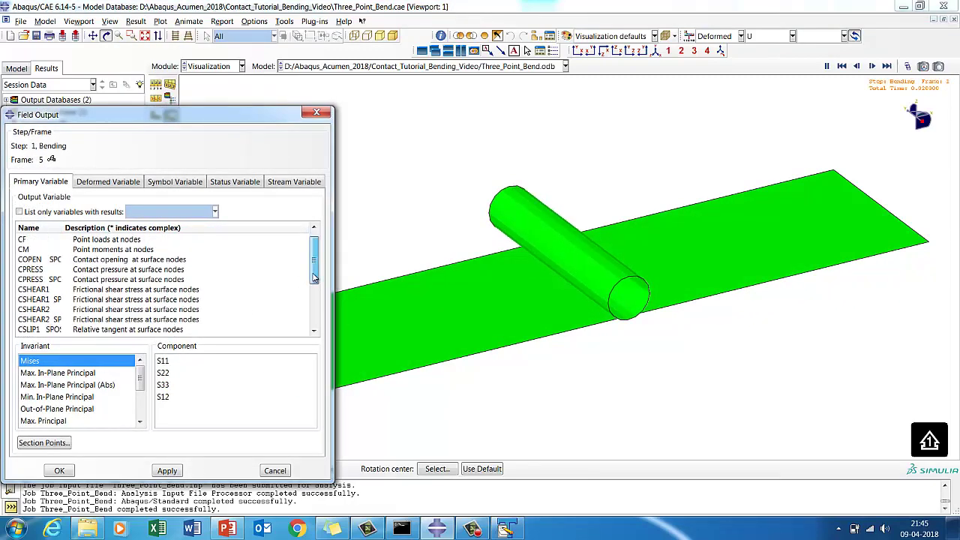
{"action": "left_click", "coordinate": [90, 272]}
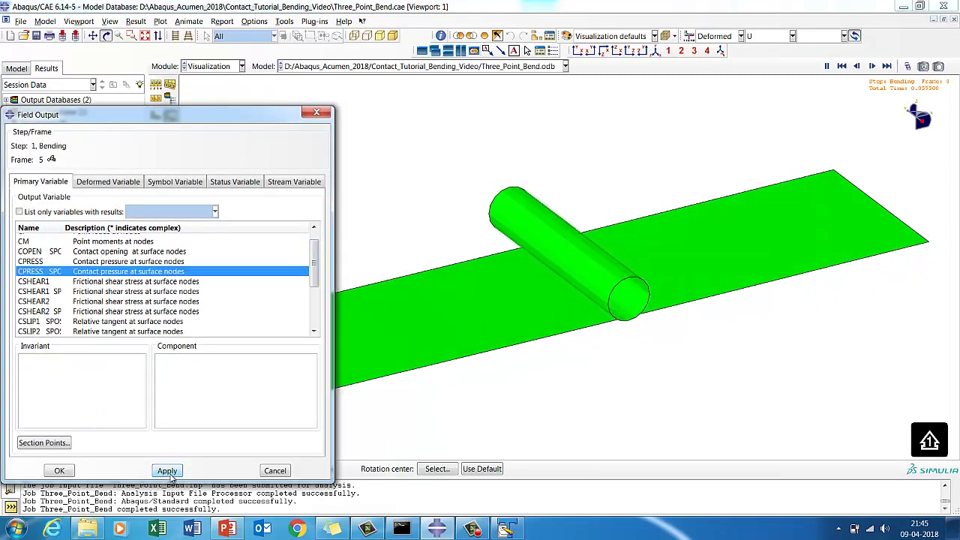
{"action": "left_click", "coordinate": [59, 471]}
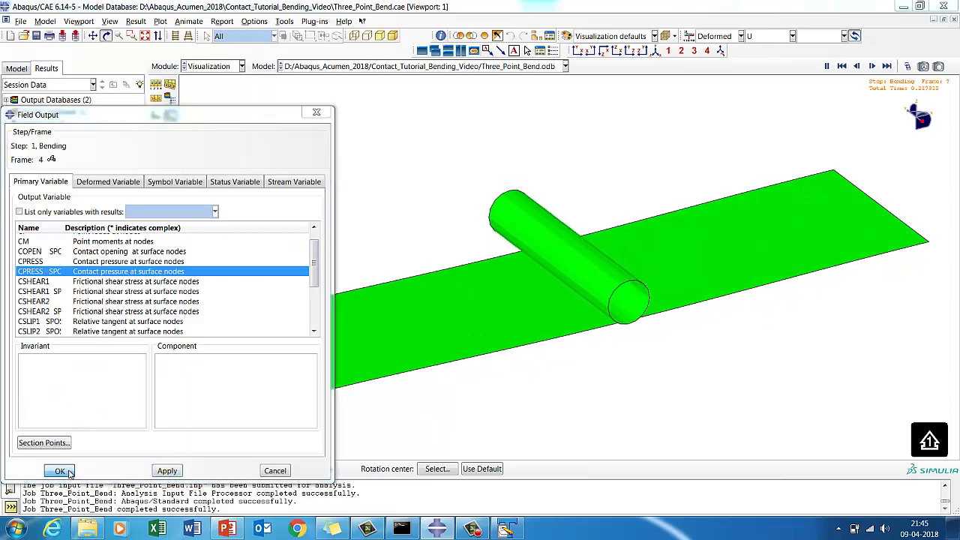
{"action": "left_click", "coordinate": [156, 131]}
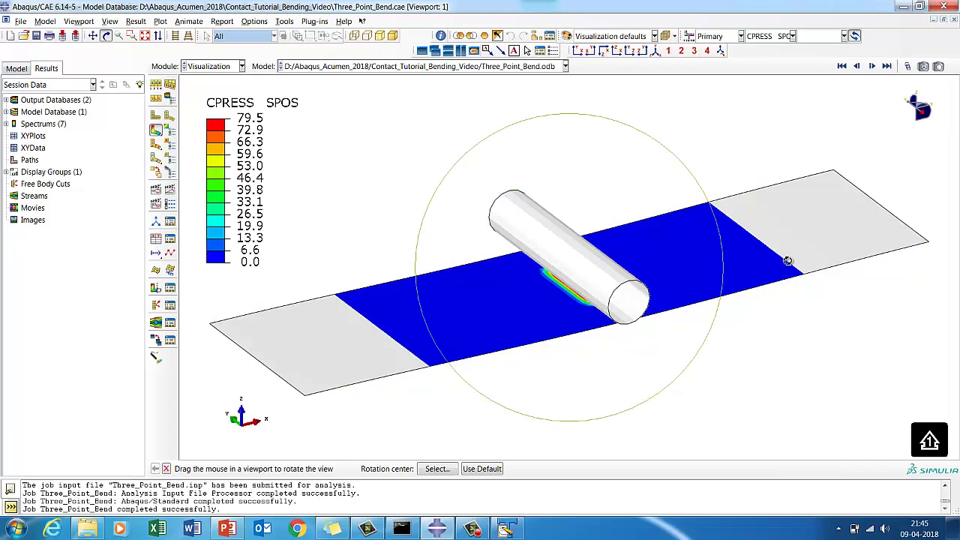
Animate the contact pressure contours over time and examine them from the plate's underside, and stop the animation.
{"action": "left_click", "coordinate": [170, 189]}
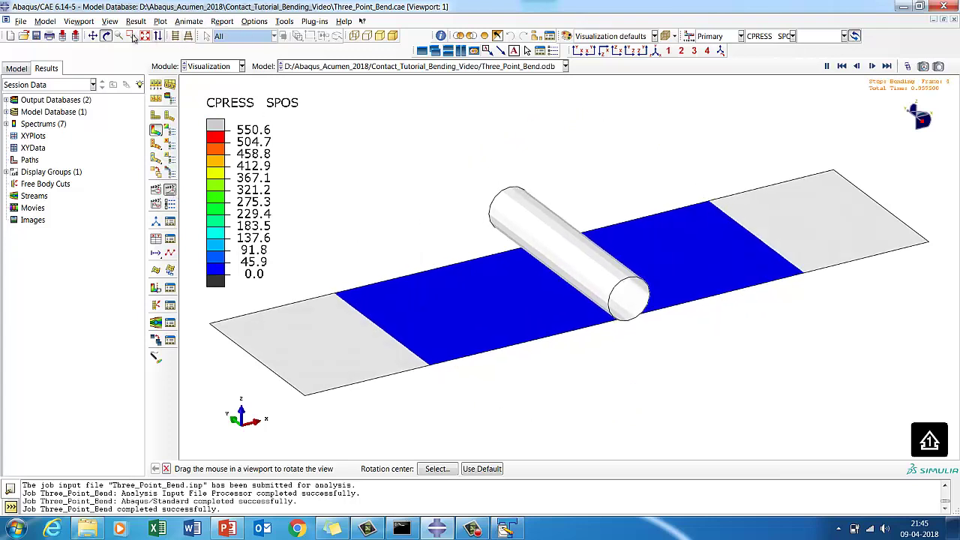
{"action": "left_click", "coordinate": [106, 36]}
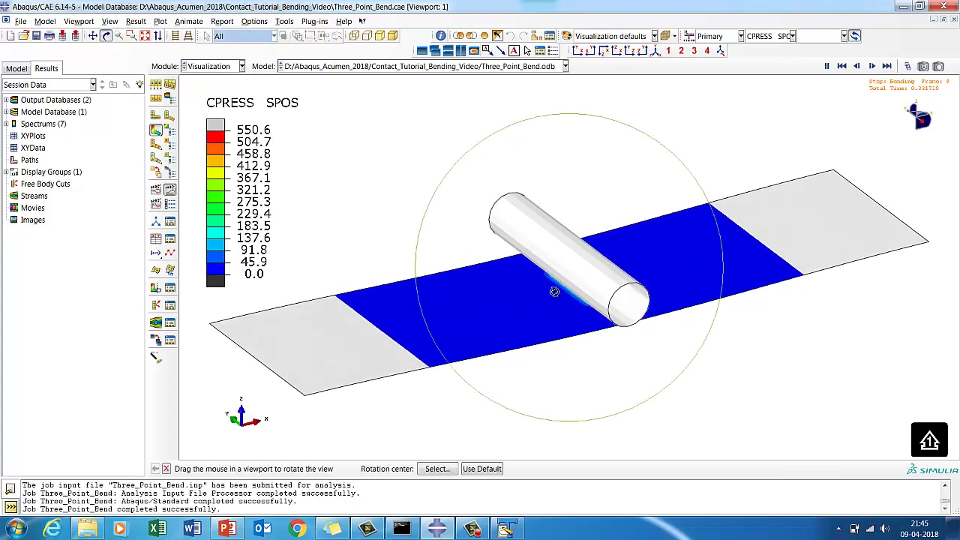
{"action": "left_click_drag", "start_coordinate": [550, 194], "coordinate": [554, 290]}
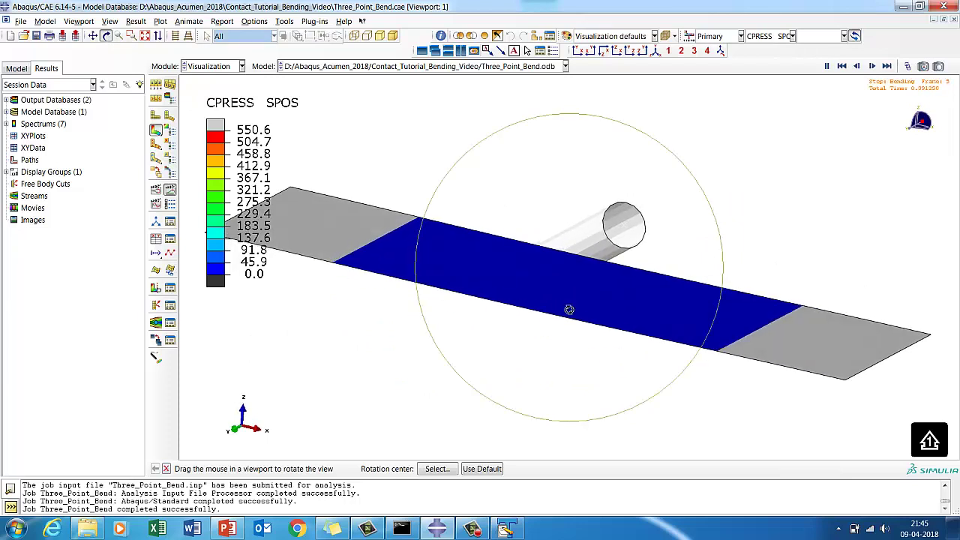
{"action": "left_click", "coordinate": [170, 191]}
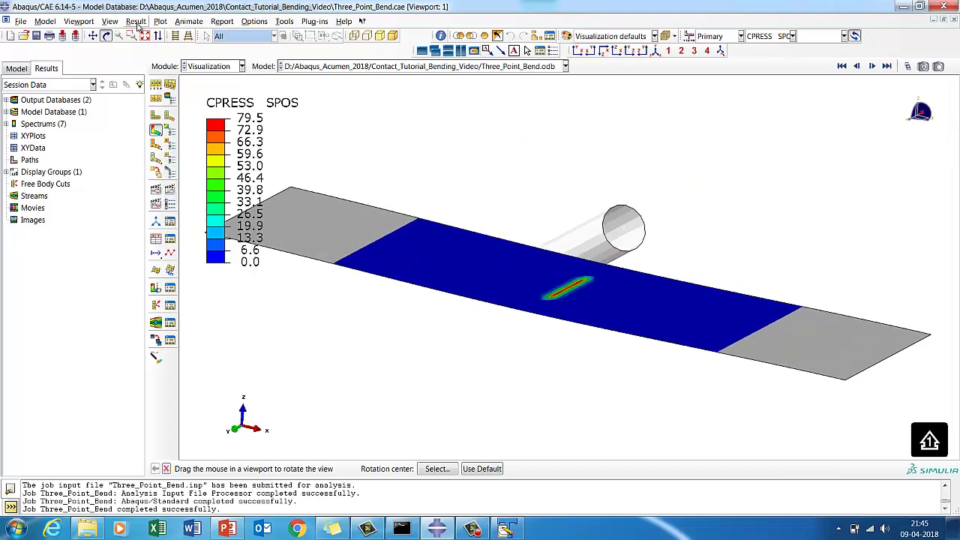
Change the contour plot's primary field output variable to stress S with the Mises invariant.
{"action": "left_click", "coordinate": [136, 21]}
{"action": "left_click", "coordinate": [154, 72]}
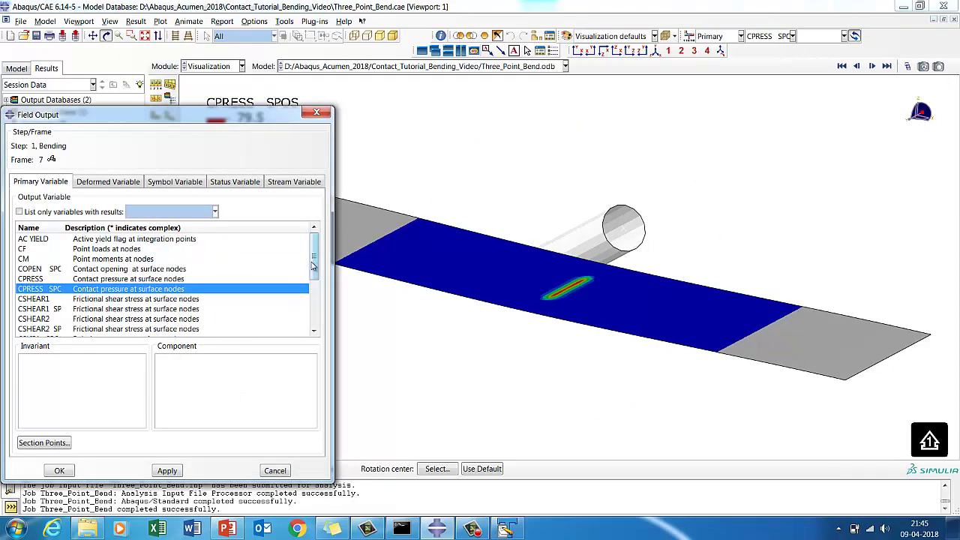
{"action": "left_click_drag", "start_coordinate": [313, 267], "coordinate": [305, 306]}
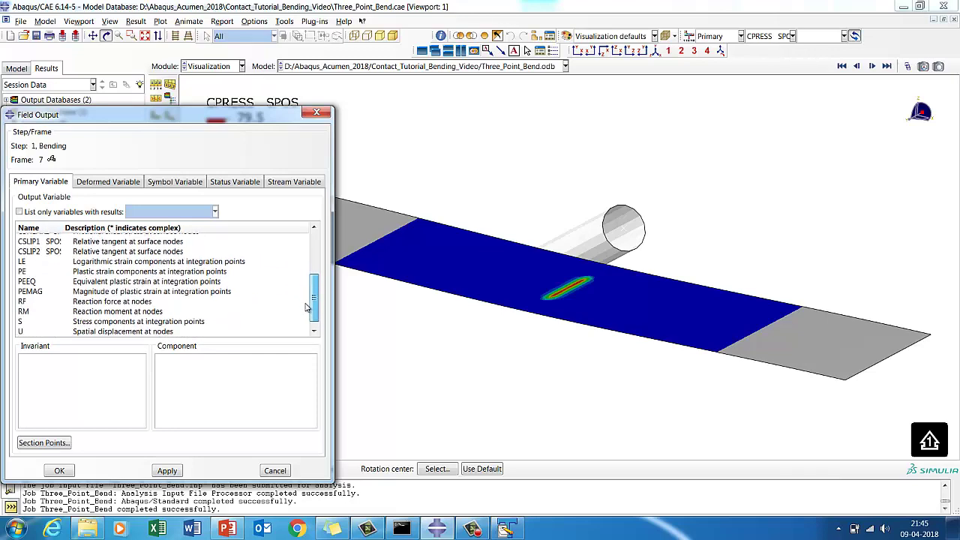
{"action": "left_click", "coordinate": [84, 322]}
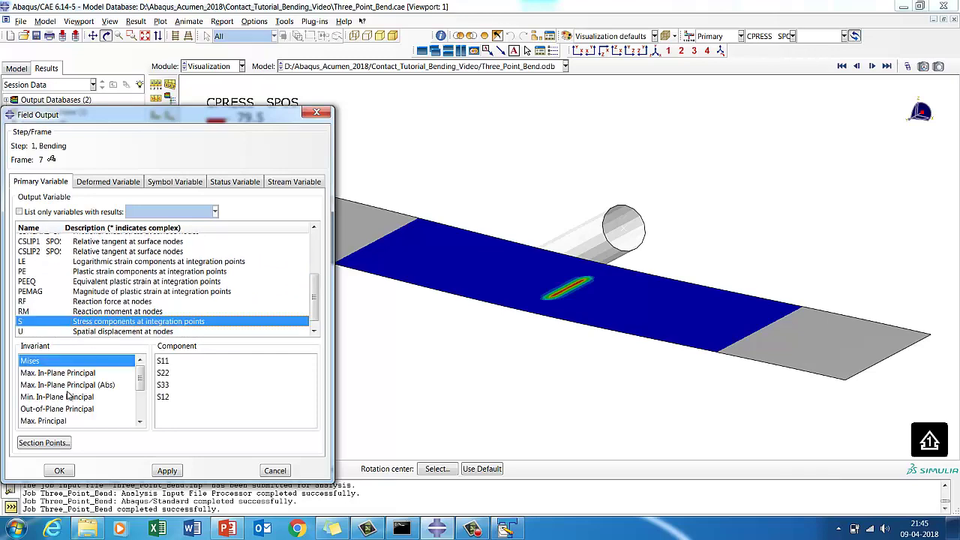
{"action": "left_click", "coordinate": [165, 470]}
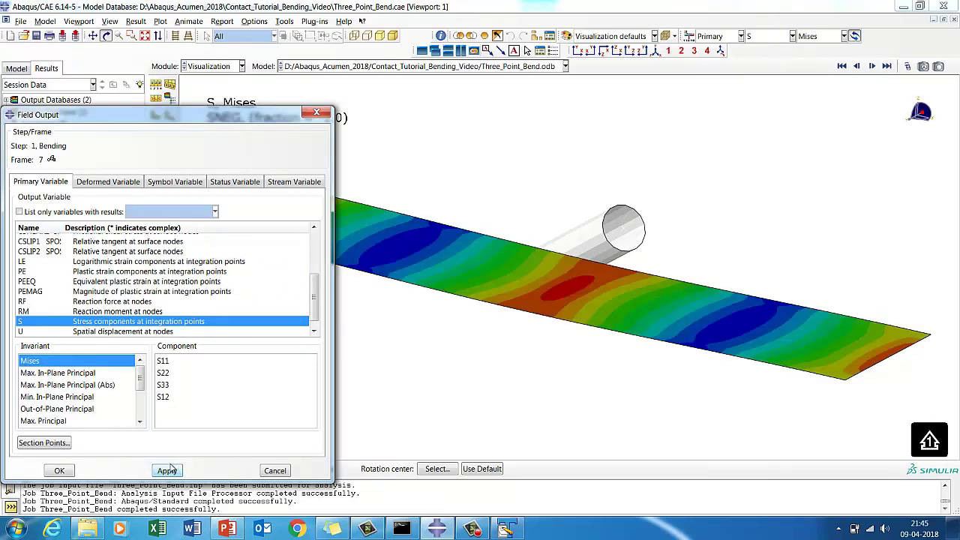
{"action": "left_click", "coordinate": [60, 471]}
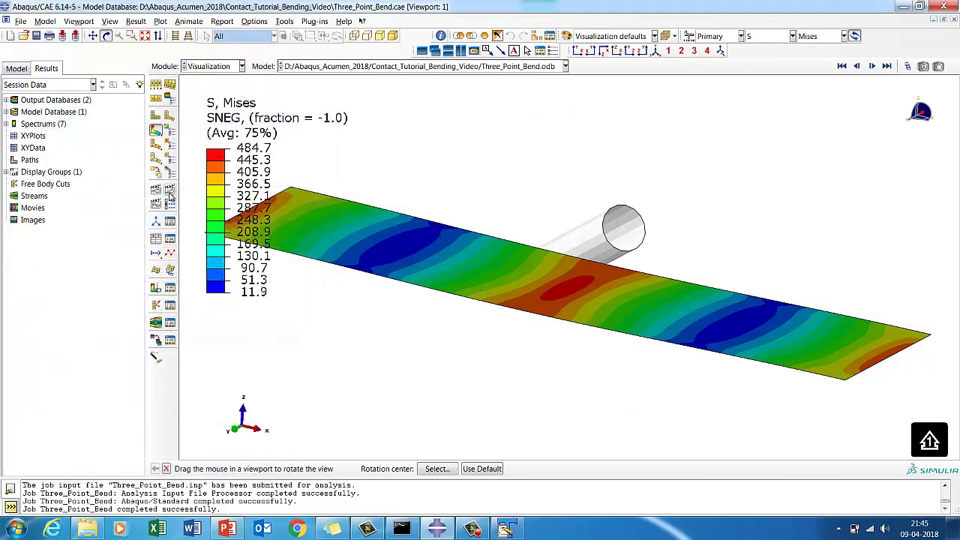
Animate the Mises stress contours over time and examine them from the plate's underside and from above.
{"action": "left_click", "coordinate": [170, 192]}
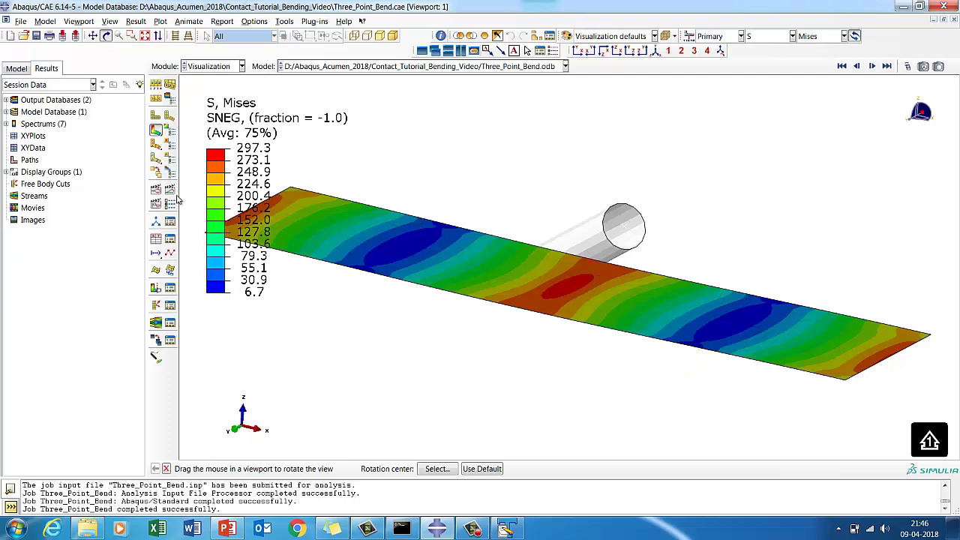
{"action": "left_click", "coordinate": [171, 191]}
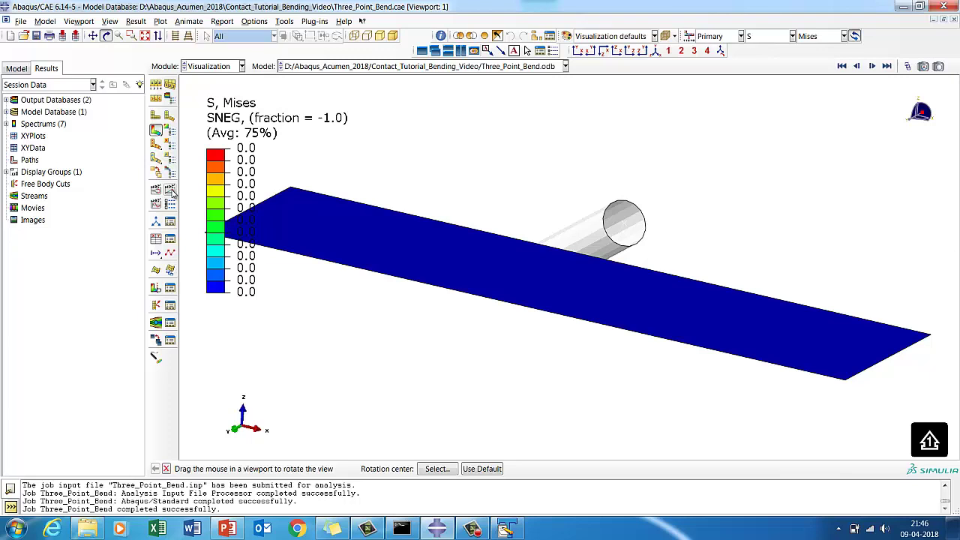
{"action": "left_click_drag", "start_coordinate": [542, 237], "coordinate": [564, 446]}
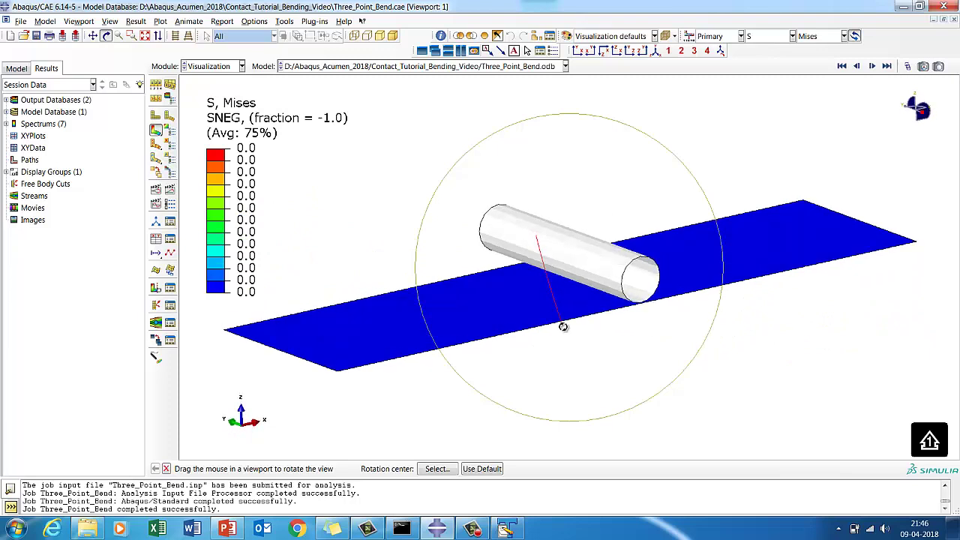
{"action": "left_click", "coordinate": [148, 38]}
{"action": "left_click_drag", "start_coordinate": [779, 291], "coordinate": [298, 179]}
{"action": "left_click", "coordinate": [171, 192]}
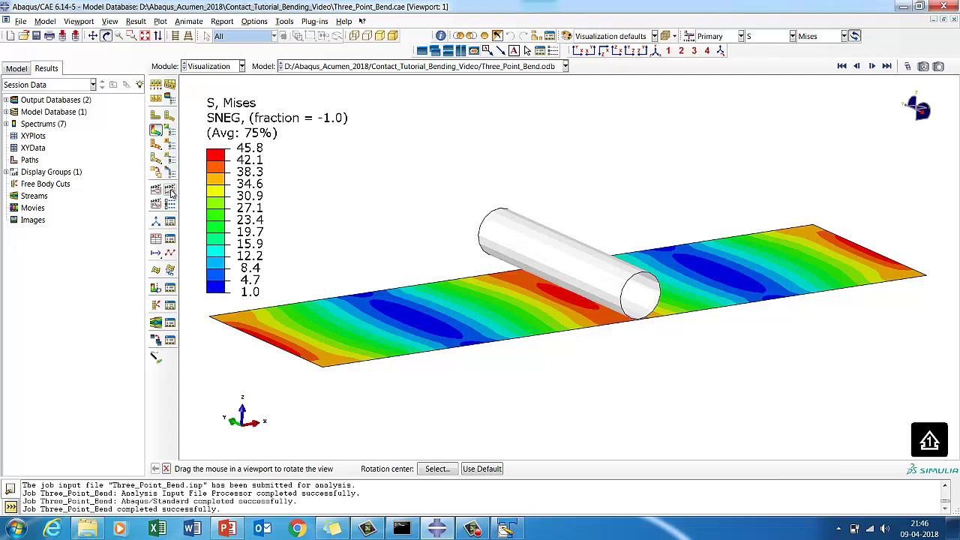
{"action": "left_click", "coordinate": [484, 532]}
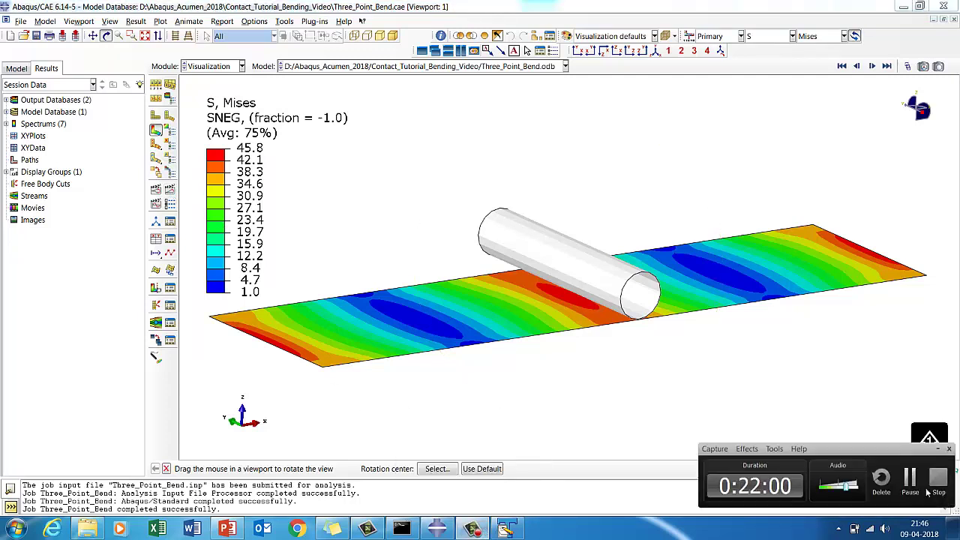